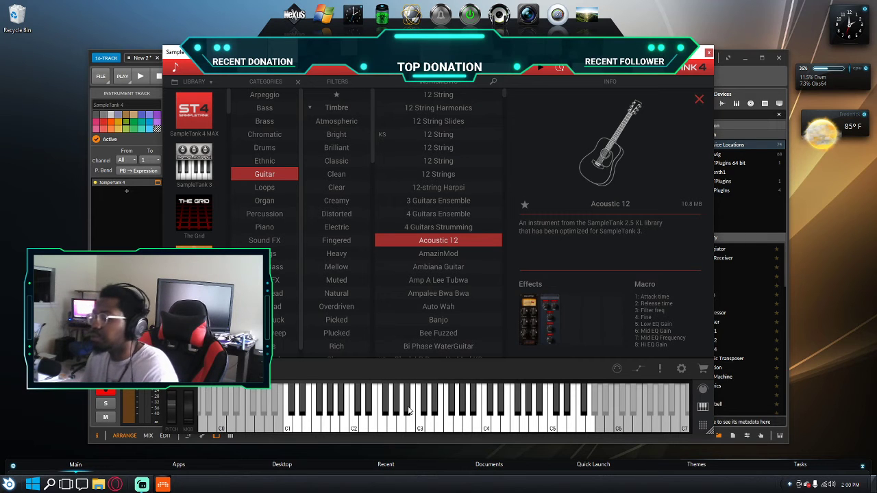
Step: Test the Acoustic 12 guitar sound on SampleTank's keyboard and check the system volume of the headphone output
{"action": "left_click", "coordinate": [461, 421]}
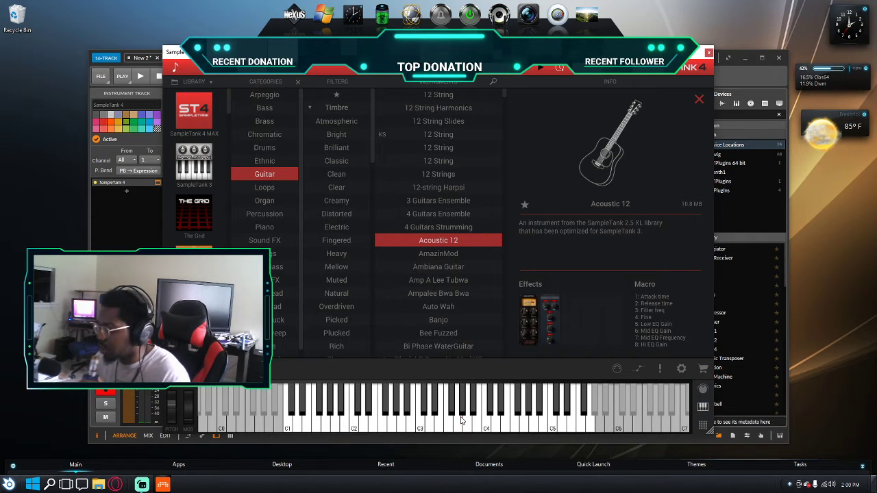
{"action": "key", "text": "XF86AudioLowerVolume"}
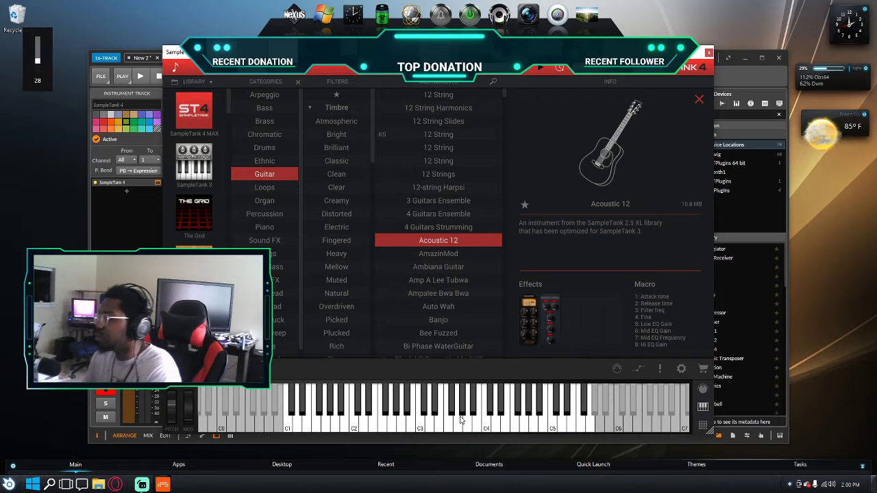
{"action": "left_click", "coordinate": [833, 485]}
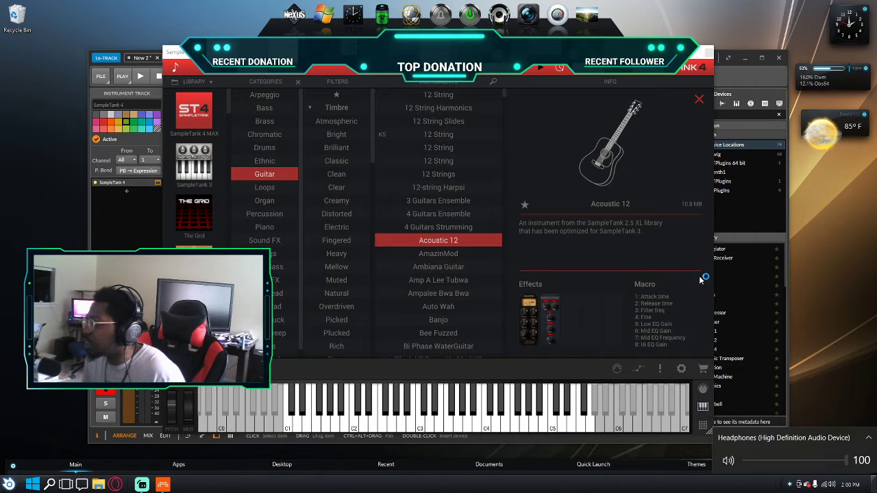
{"action": "left_click", "coordinate": [699, 99]}
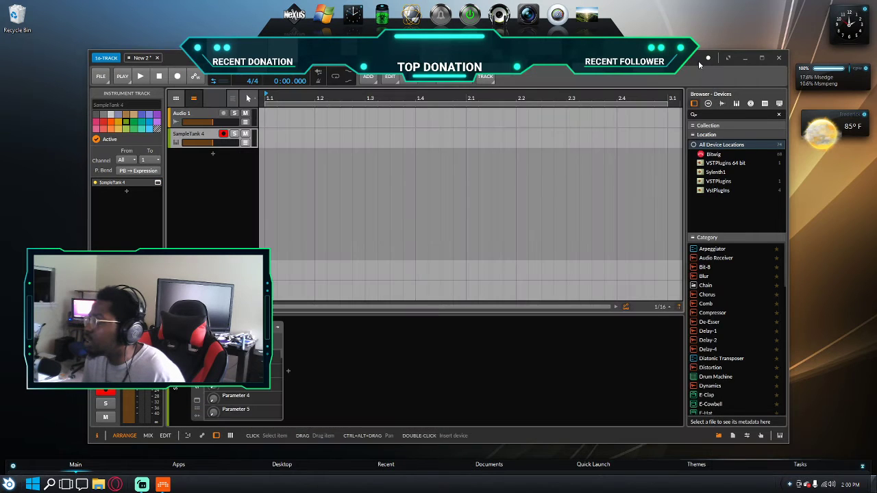
{"action": "key", "text": "XF86AudioLowerVolume"}
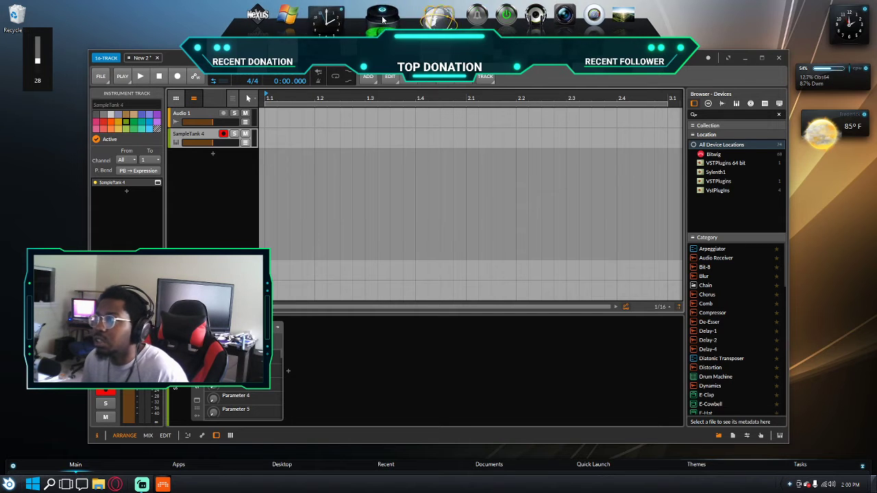
Step: Examine the audio settings for the driver model, output device and output busses
{"action": "left_click", "coordinate": [97, 436]}
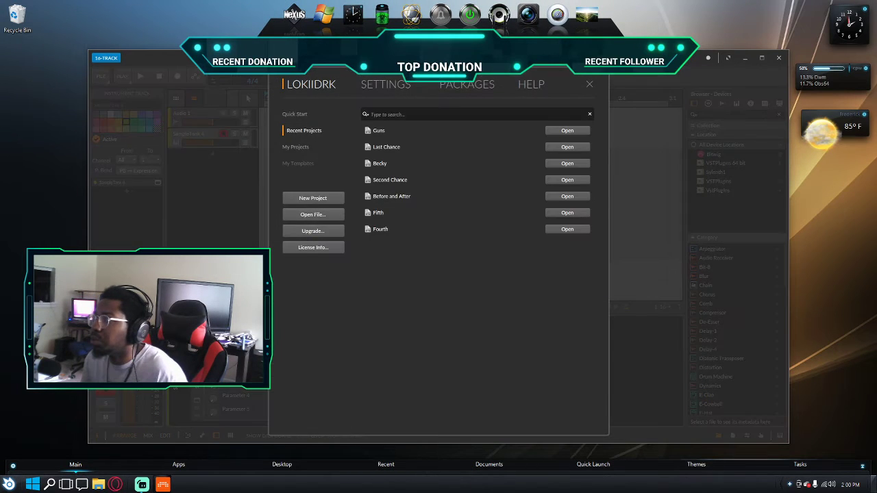
{"action": "left_click", "coordinate": [397, 83]}
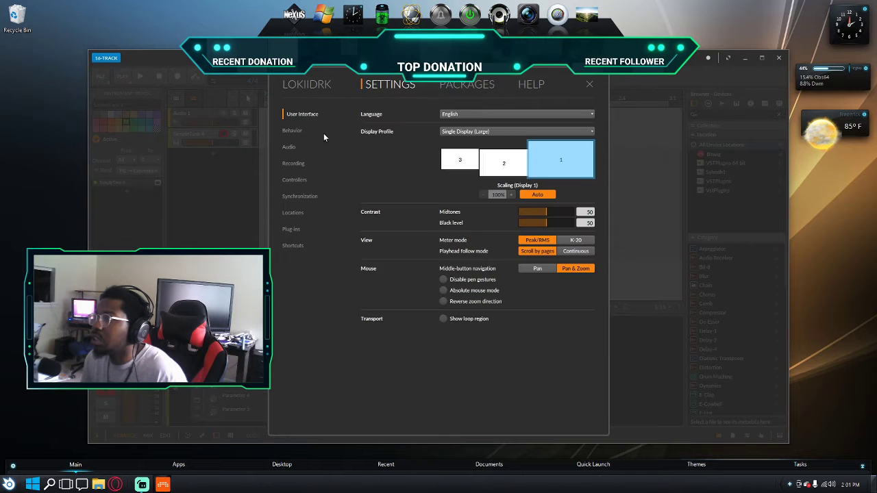
{"action": "left_click", "coordinate": [290, 148]}
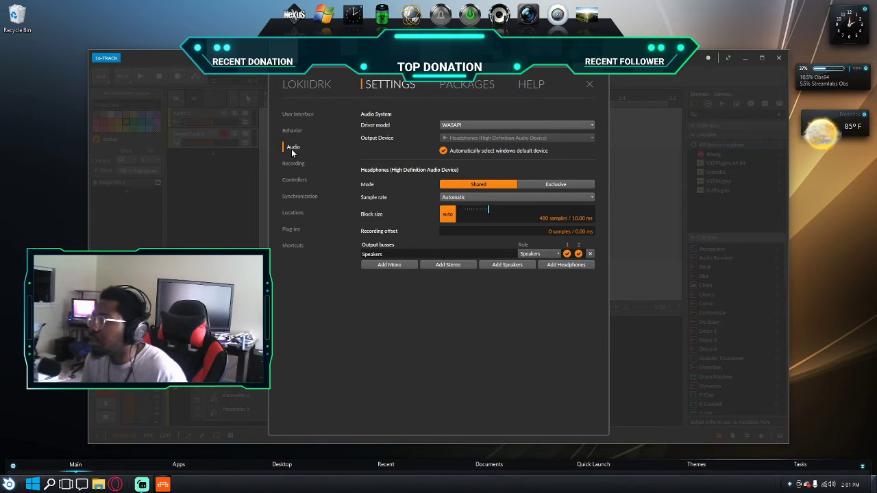
{"action": "left_click", "coordinate": [590, 84]}
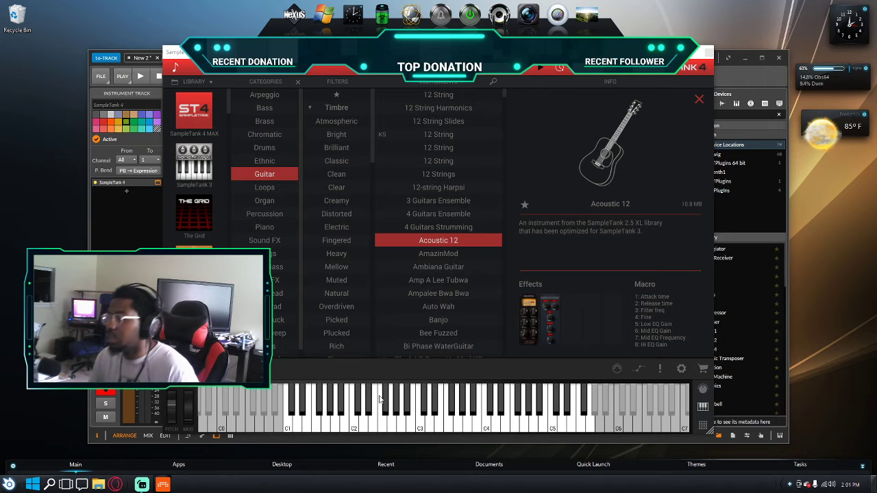
Step: Audition several Acoustic 12 guitar notes up to C3 on SampleTank's keyboard and close the plug-in window
{"action": "left_click", "coordinate": [374, 425]}
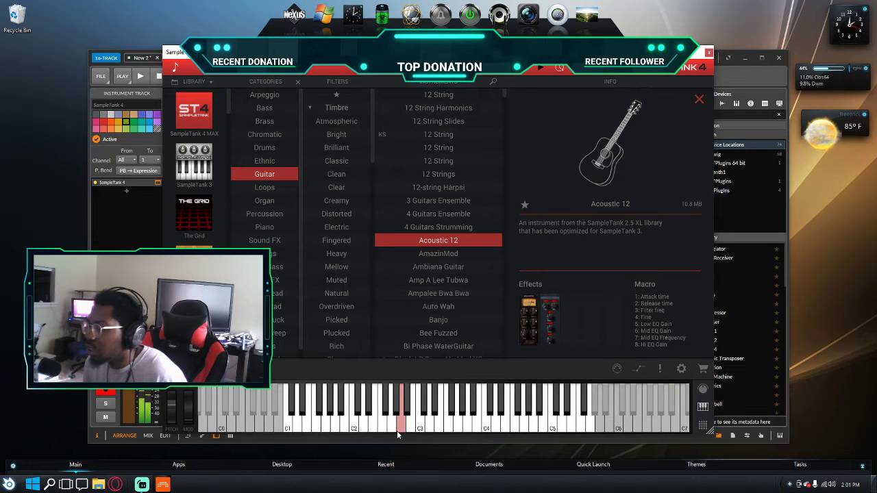
{"action": "left_click", "coordinate": [394, 430]}
{"action": "left_click", "coordinate": [417, 431]}
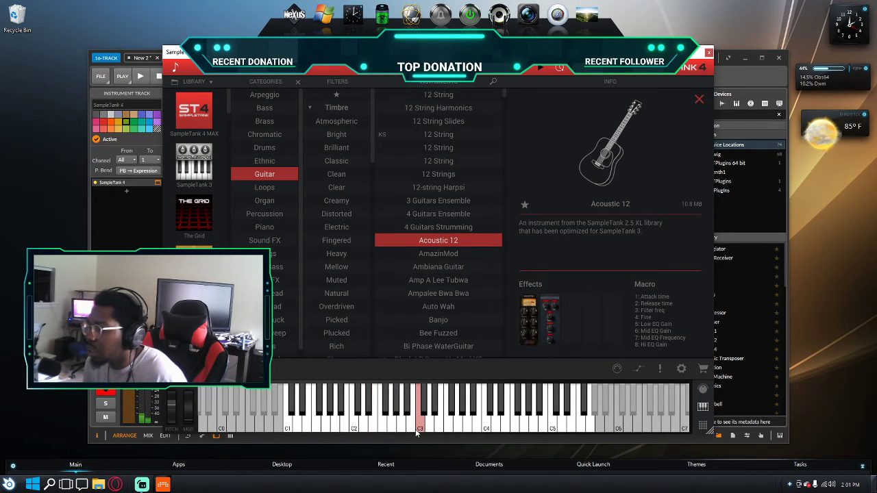
{"action": "left_click", "coordinate": [709, 54]}
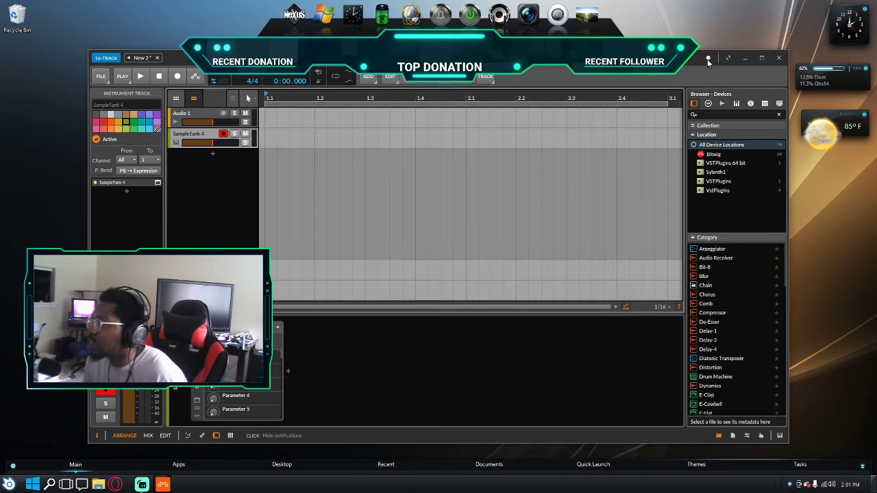
Step: Create a clip at bar 1 of the SampleTank 4 track and extend both it and the loop region to four bars
{"action": "double_click", "coordinate": [270, 136]}
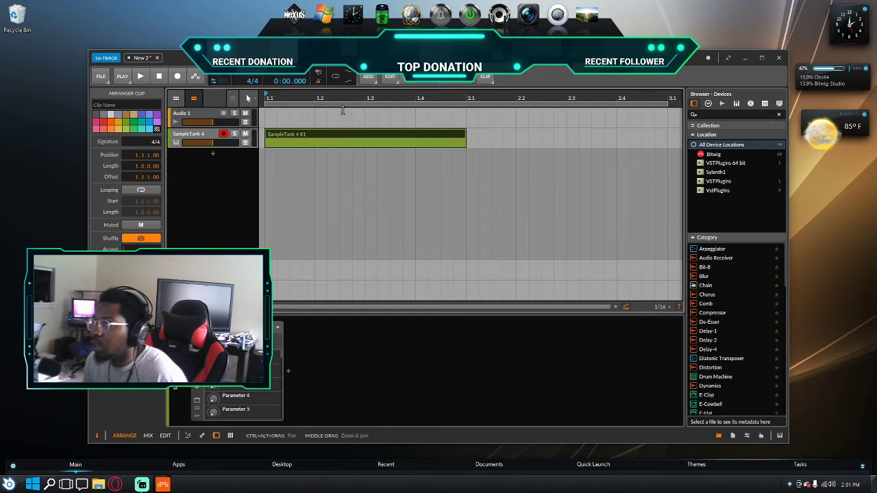
{"action": "left_click_drag", "start_coordinate": [346, 101], "coordinate": [291, 135]}
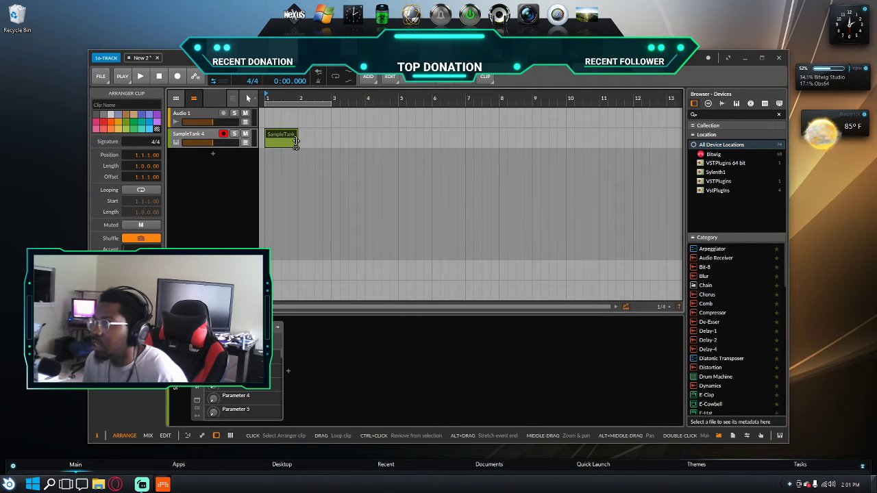
{"action": "left_click_drag", "start_coordinate": [305, 134], "coordinate": [397, 134]}
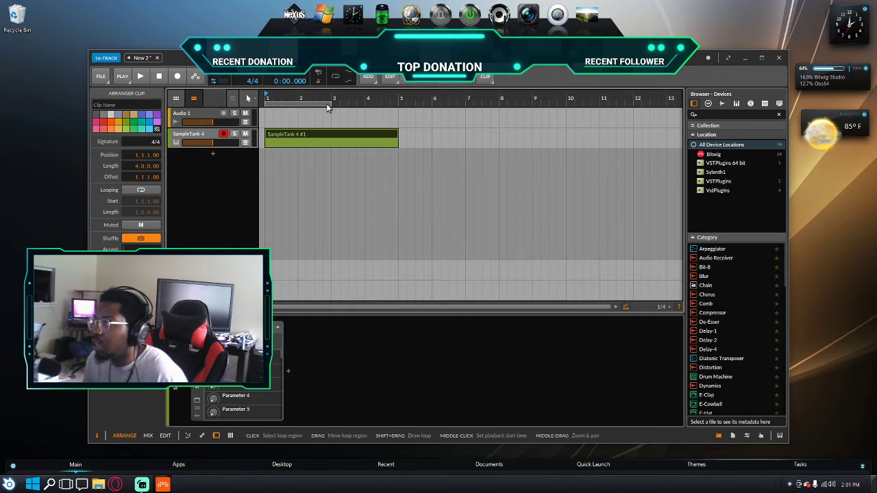
{"action": "left_click", "coordinate": [368, 101]}
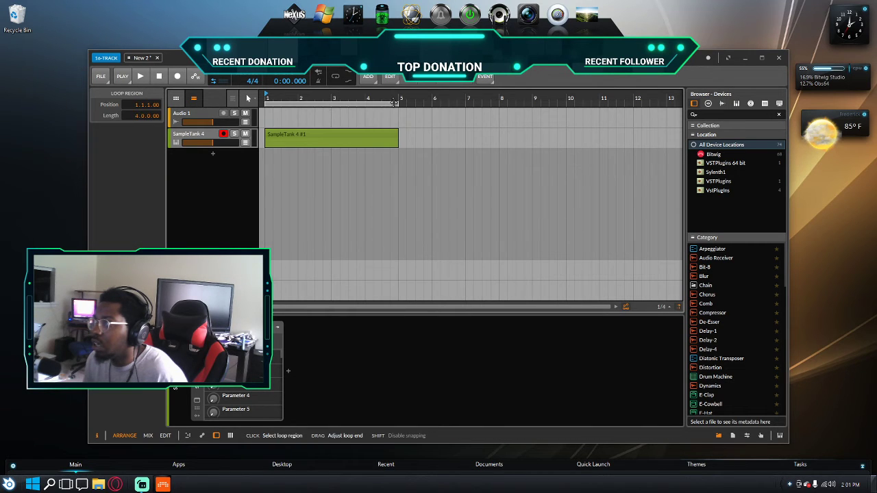
Step: Open the four-bar SampleTank 4 clip for note editing and place a sixteenth note at its start, 1.1.1.00
{"action": "double_click", "coordinate": [320, 133]}
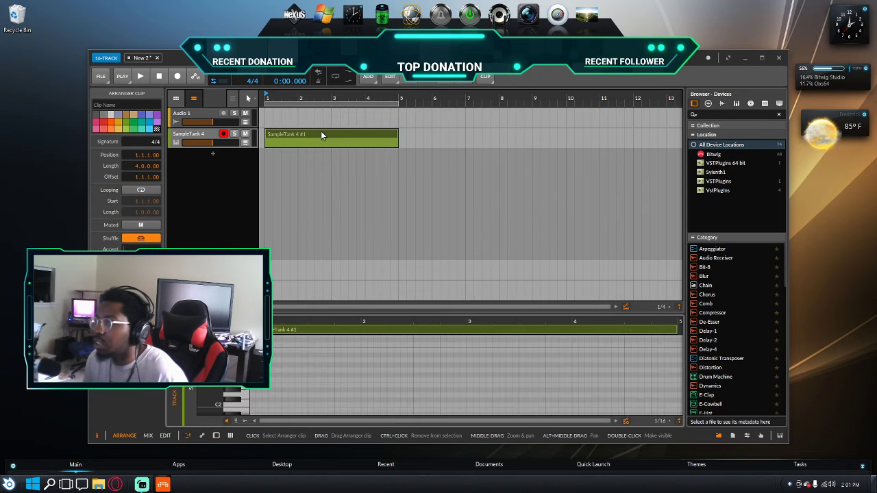
{"action": "left_click", "coordinate": [473, 370]}
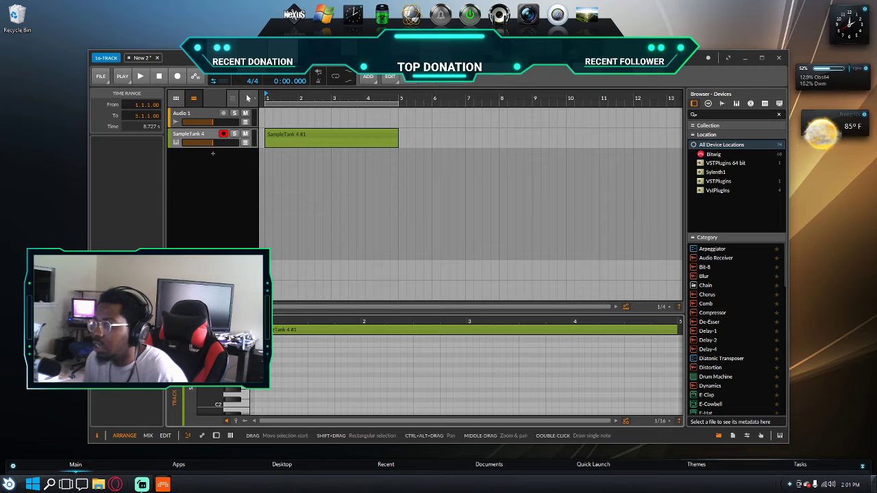
{"action": "double_click", "coordinate": [266, 405]}
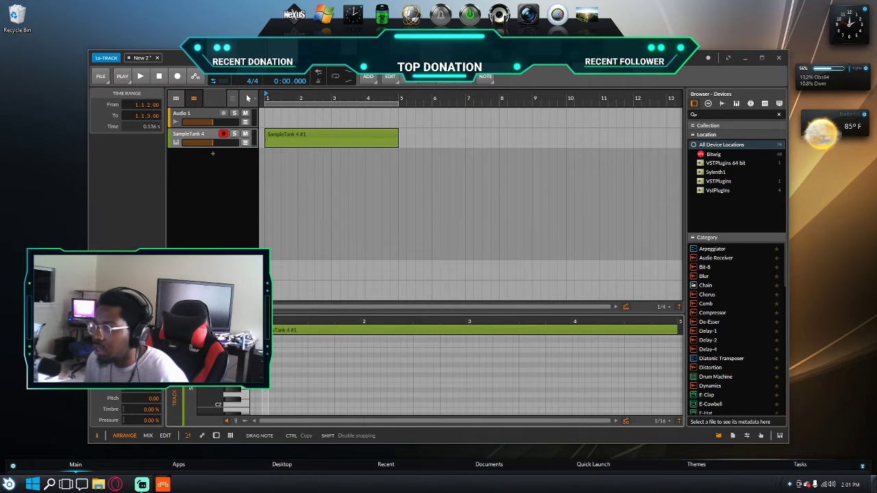
{"action": "left_click_drag", "start_coordinate": [301, 346], "coordinate": [274, 346]}
Step: Raise the project tempo and draw a sixteenth note at 1.3.1.00 with the Pen tool while the clip plays
{"action": "key", "text": "space"}
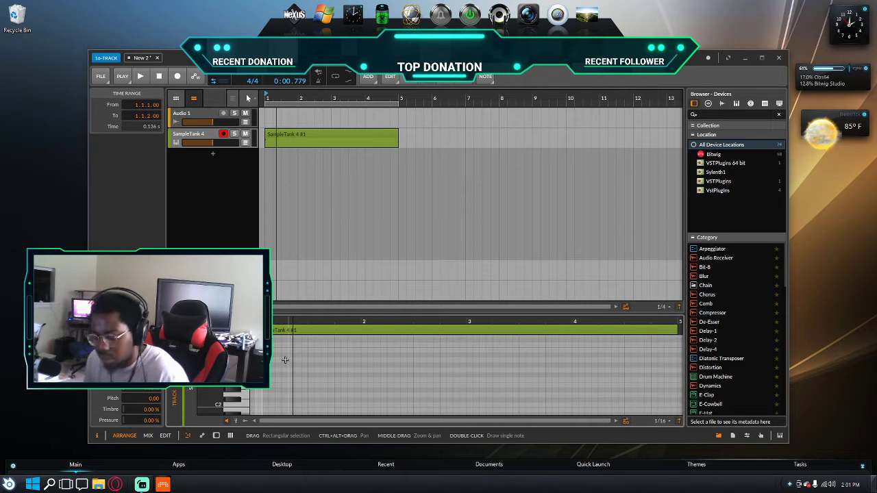
{"action": "key", "text": "2"}
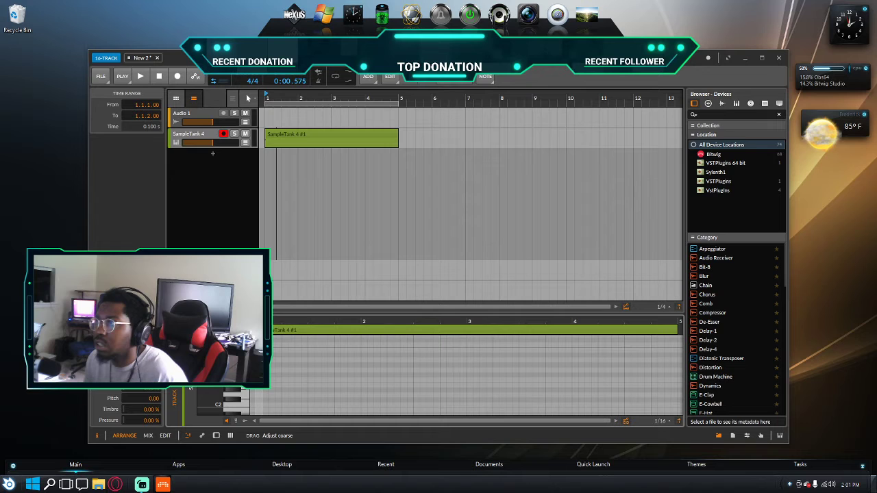
{"action": "key", "text": "space"}
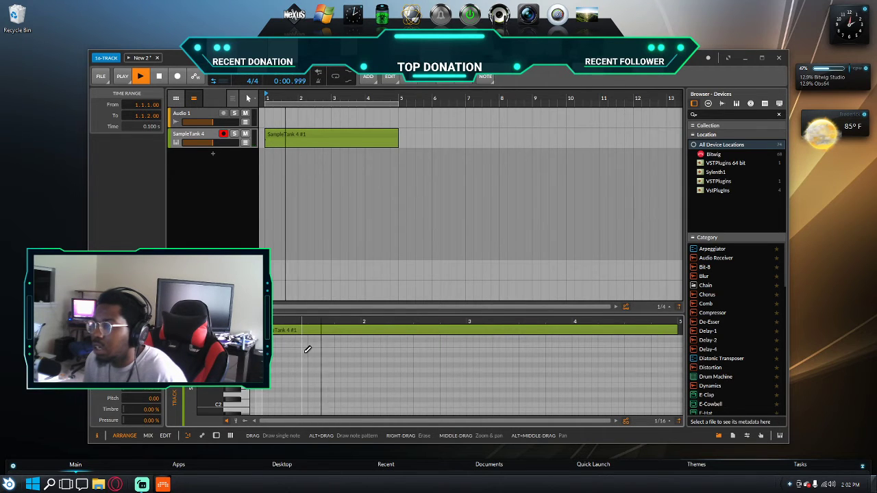
{"action": "left_click", "coordinate": [309, 351]}
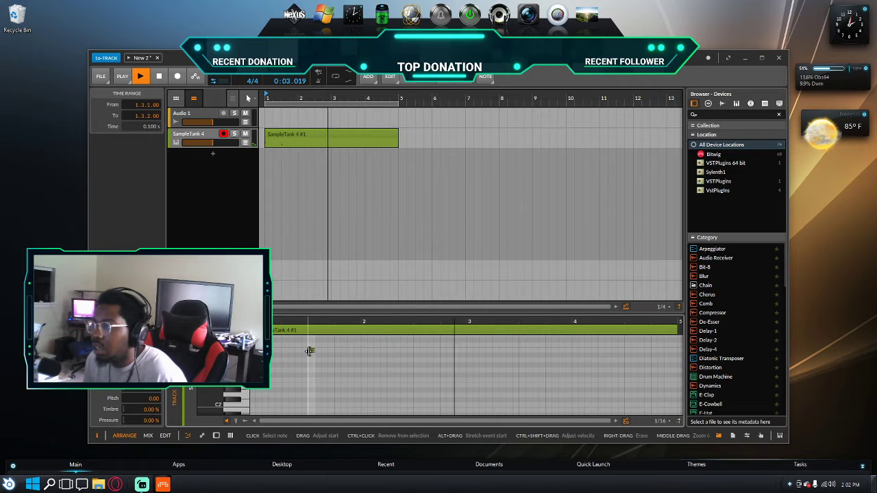
{"action": "key", "text": "space"}
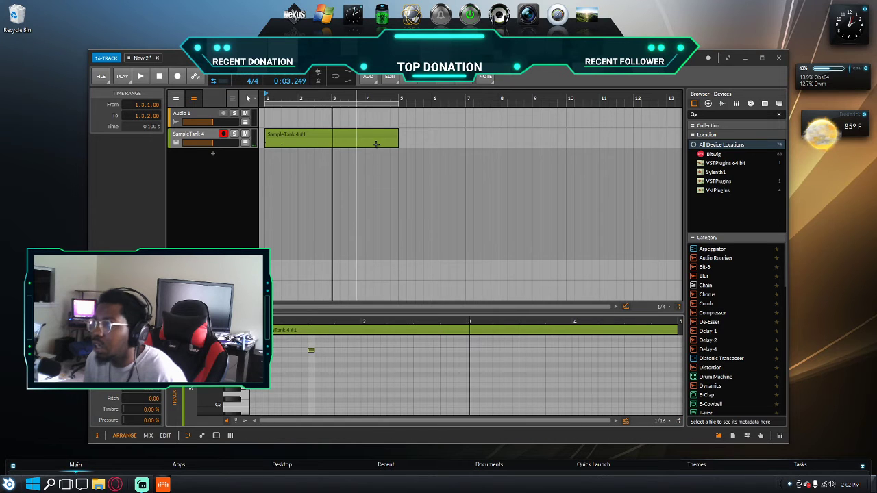
Step: Turn on loop playback and draw sixteenth notes one step higher at 1.4.2.00 and 2.2.1.00 while listening
{"action": "left_click", "coordinate": [335, 78]}
{"action": "key", "text": "space"}
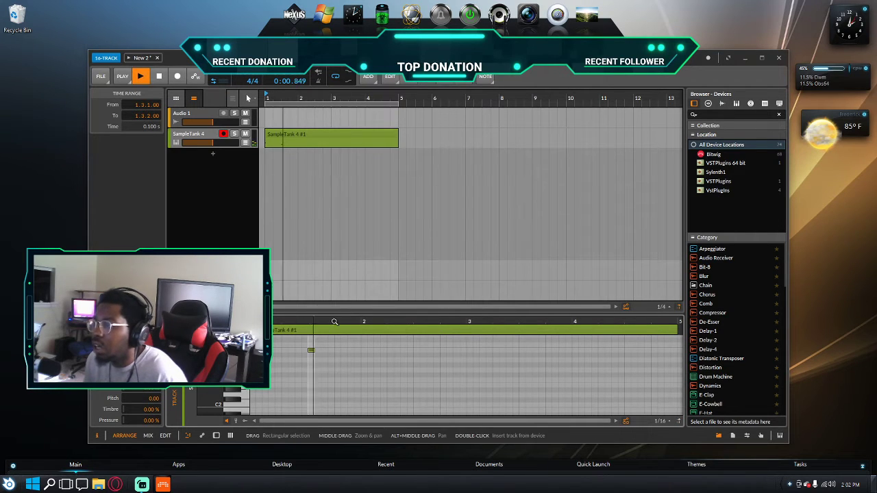
{"action": "left_click", "coordinate": [345, 347]}
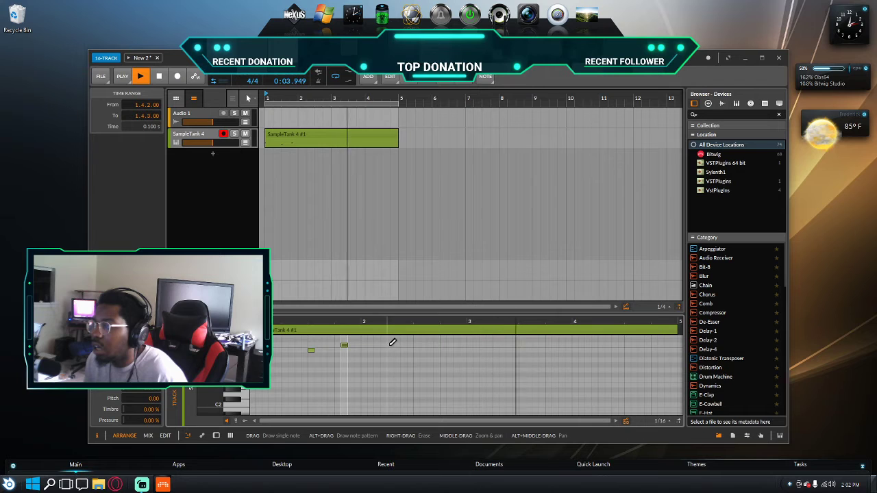
{"action": "left_click", "coordinate": [390, 346]}
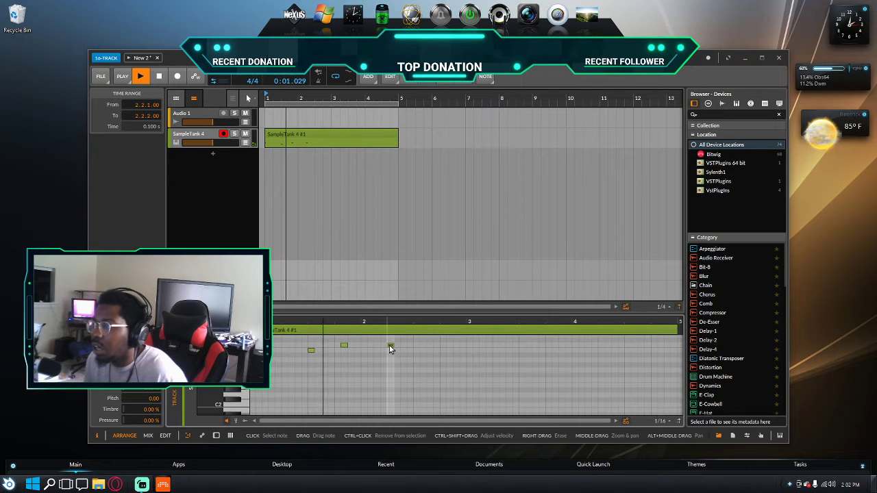
{"action": "key", "text": "space"}
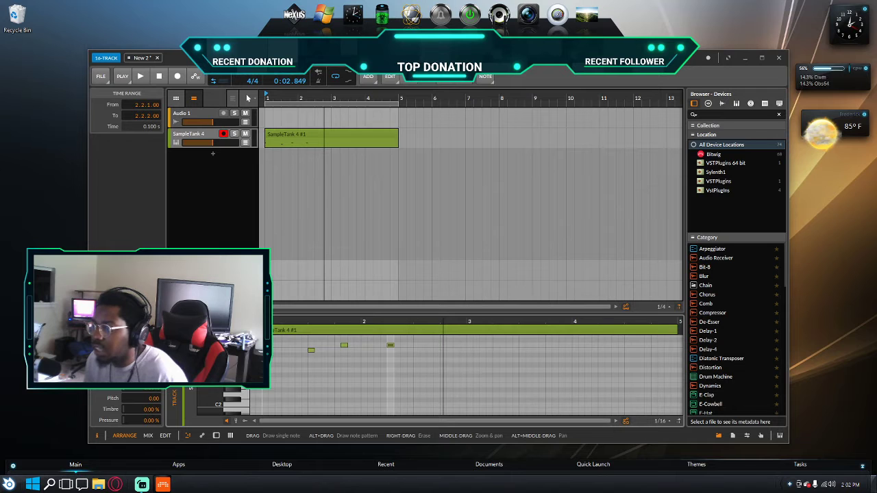
Step: Lengthen the first three notes to meet the next one, extend the fourth to 2.3.1.00, and play the melody
{"action": "left_click_drag", "start_coordinate": [262, 345], "coordinate": [309, 347]}
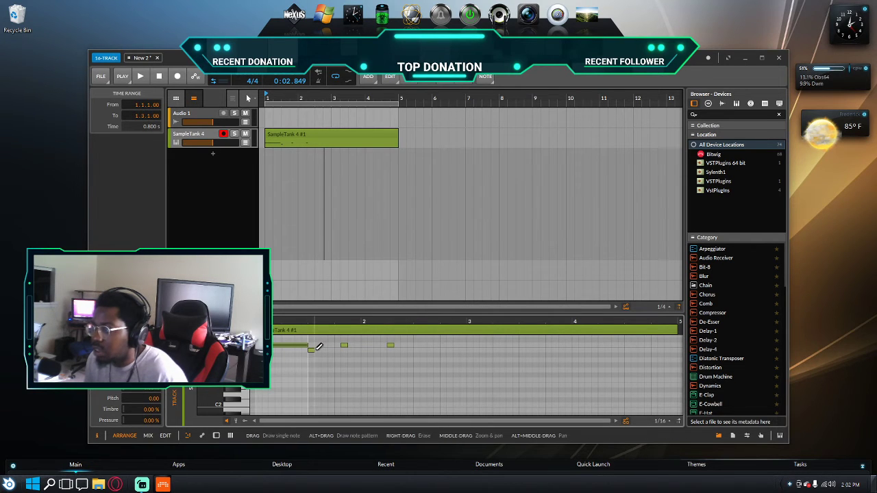
{"action": "left_click_drag", "start_coordinate": [313, 351], "coordinate": [352, 351]}
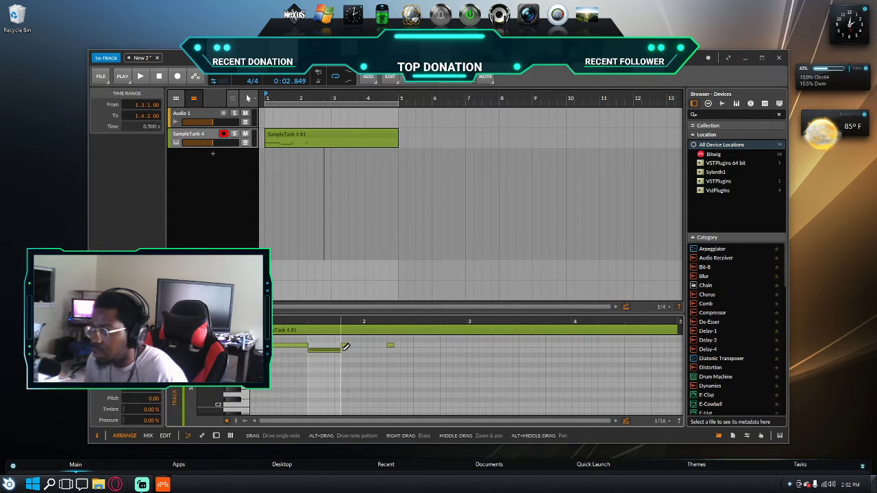
{"action": "left_click_drag", "start_coordinate": [346, 345], "coordinate": [412, 341]}
{"action": "key", "text": "space"}
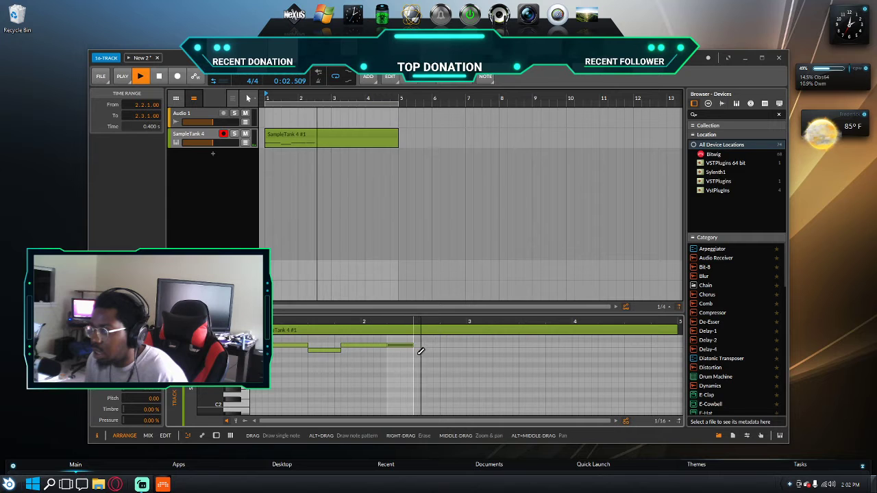
Step: Draw descending quarter notes at 2.3.1.00 and 2.4.1.00, listen back, and add a lower harmony note at 2.4.1.00
{"action": "double_click", "coordinate": [418, 356]}
{"action": "key", "text": "space"}
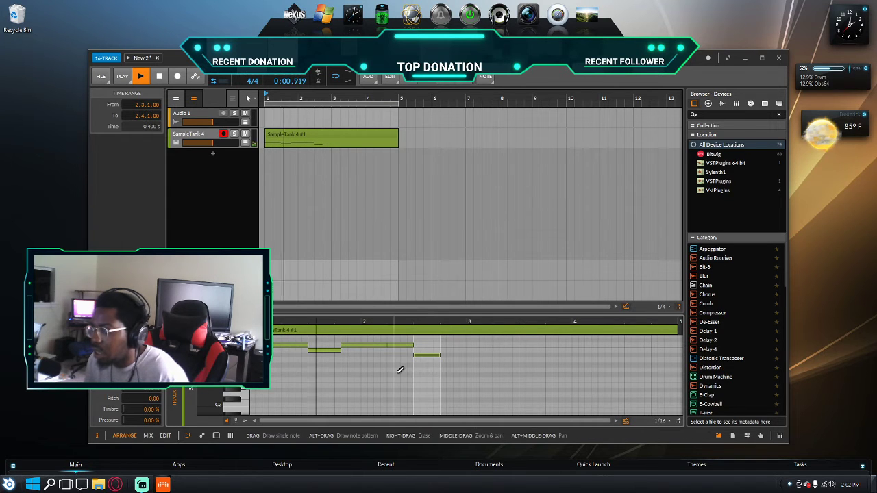
{"action": "double_click", "coordinate": [444, 361]}
{"action": "key", "text": "space"}
{"action": "key", "text": "space"}
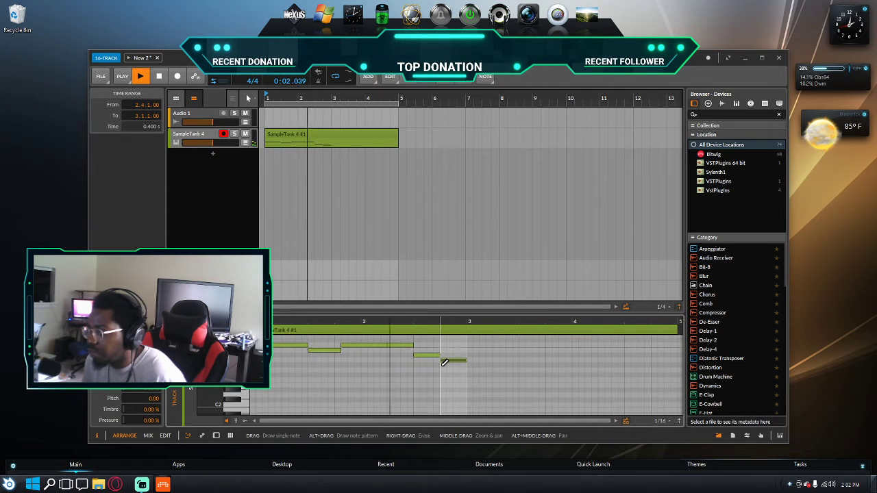
{"action": "key", "text": "space"}
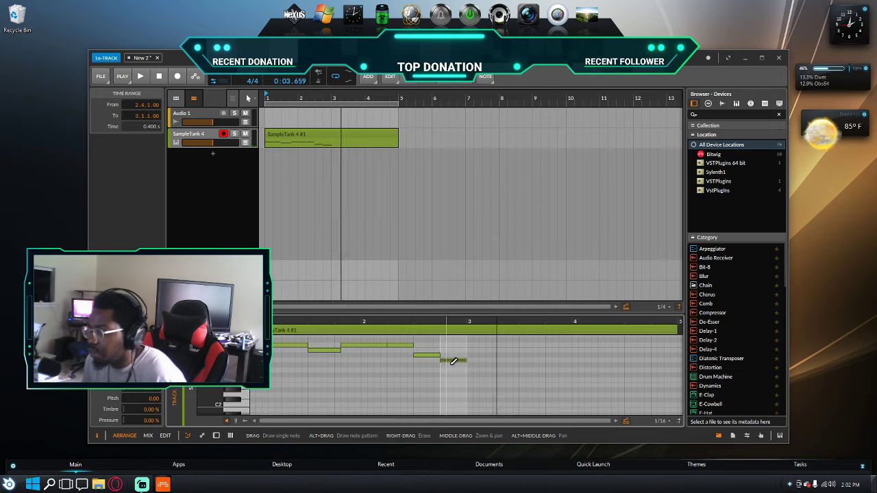
{"action": "double_click", "coordinate": [453, 376]}
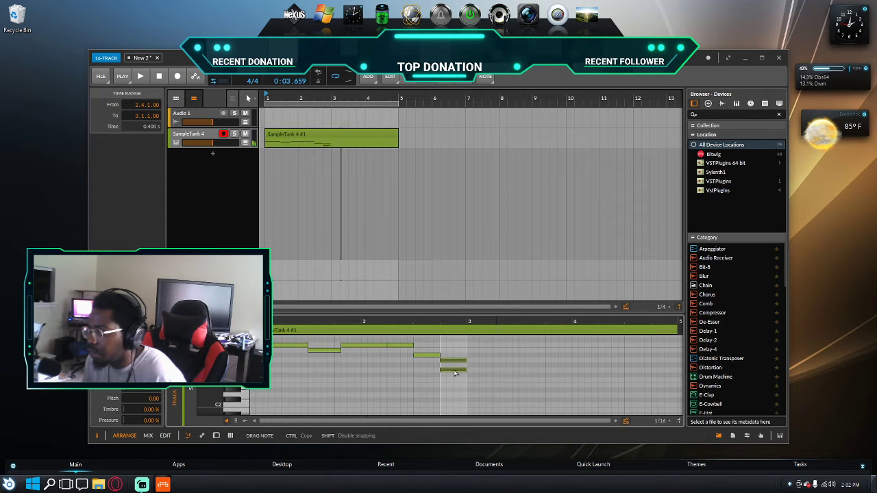
Step: Drop the melody's last note at 2.4.1.00 two steps lower and play the phrase
{"action": "left_click_drag", "start_coordinate": [455, 374], "coordinate": [455, 374]}
{"action": "key", "text": "space"}
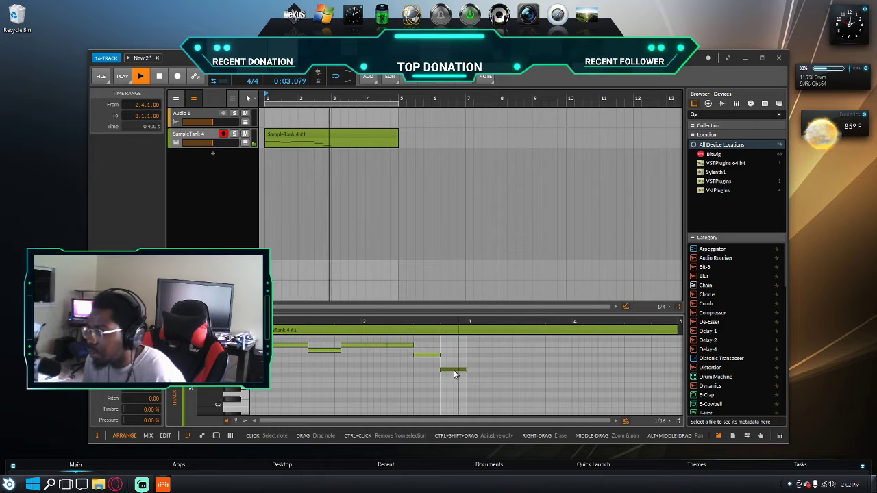
{"action": "key", "text": "space"}
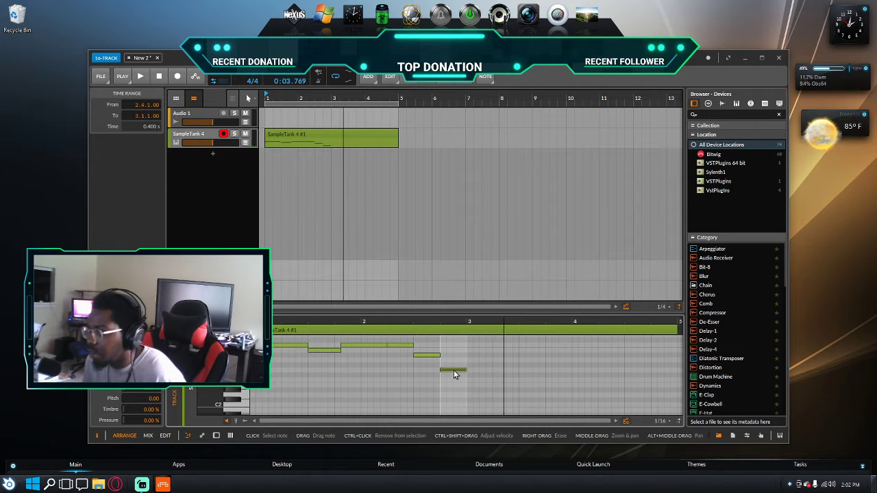
Step: Select all notes of the melody and try to duplicate the time range from 1.1.1.00 to 3.2.1.00
{"action": "left_click", "coordinate": [291, 374]}
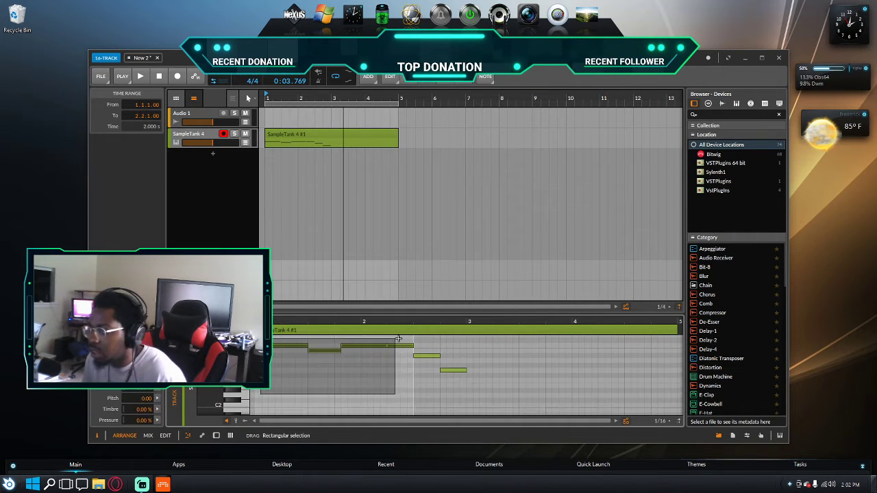
{"action": "scroll", "coordinate": [473, 369], "scroll_direction": "up", "scroll_amount": 3}
{"action": "scroll", "coordinate": [472, 369], "scroll_direction": "up", "scroll_amount": 1}
{"action": "left_click", "coordinate": [492, 381]}
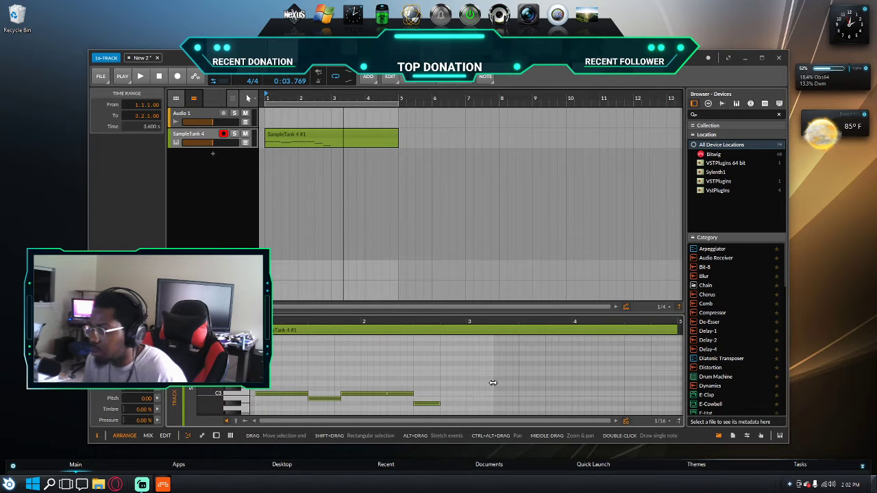
{"action": "key", "text": "ctrl+d"}
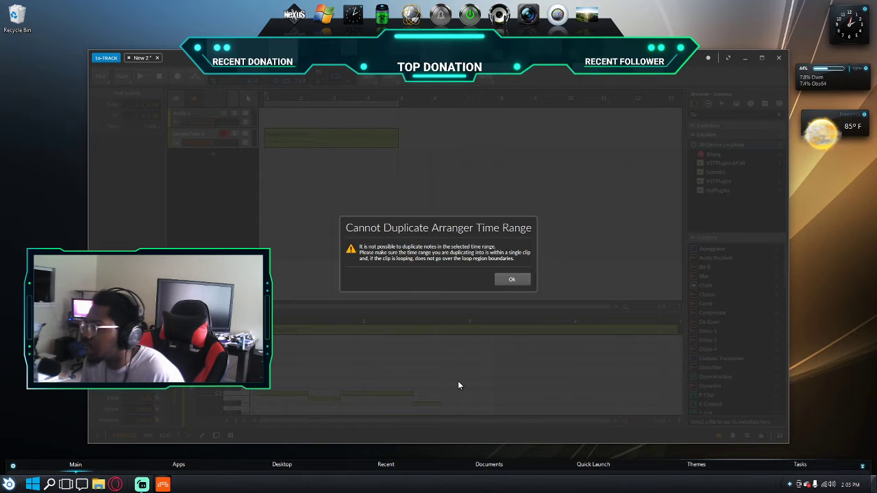
{"action": "left_click", "coordinate": [511, 280]}
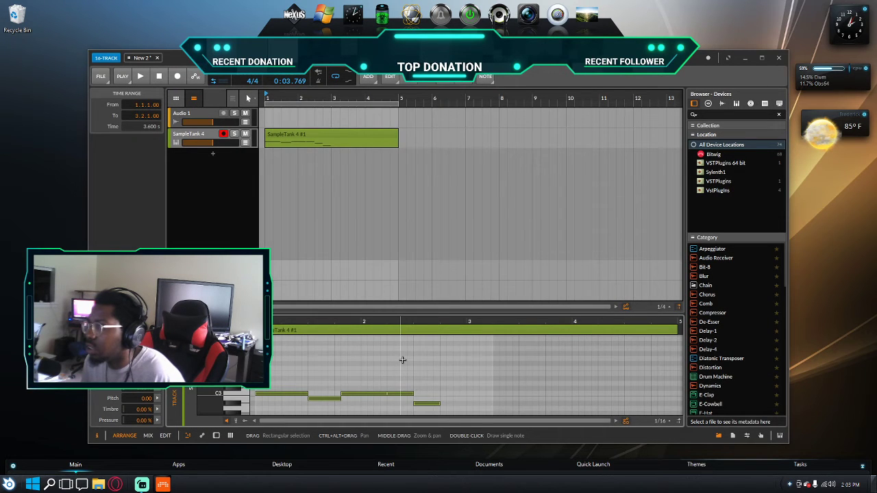
Step: Copy the selected two-bar phrase to start at 3.1.1.00, one step lower, and play the clip
{"action": "scroll", "coordinate": [402, 360], "scroll_direction": "down", "scroll_amount": 4}
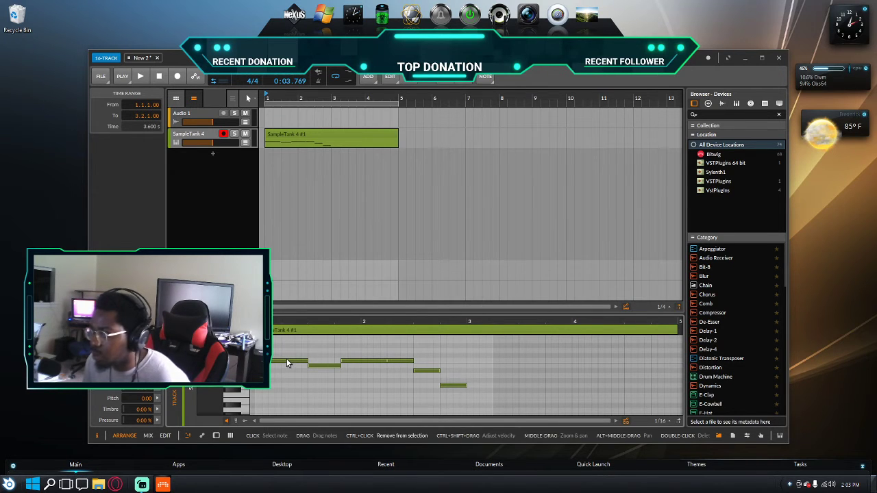
{"action": "left_click_drag", "start_coordinate": [288, 363], "coordinate": [498, 364]}
{"action": "left_click", "coordinate": [502, 347]}
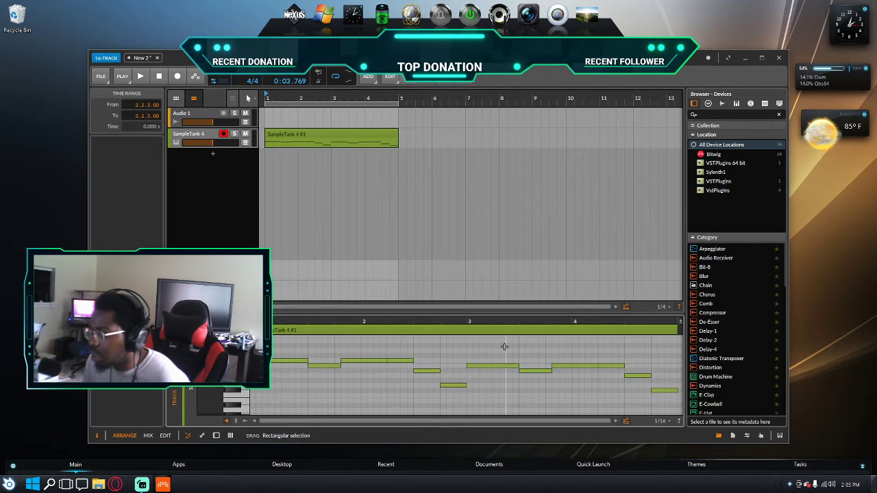
{"action": "key", "text": "space"}
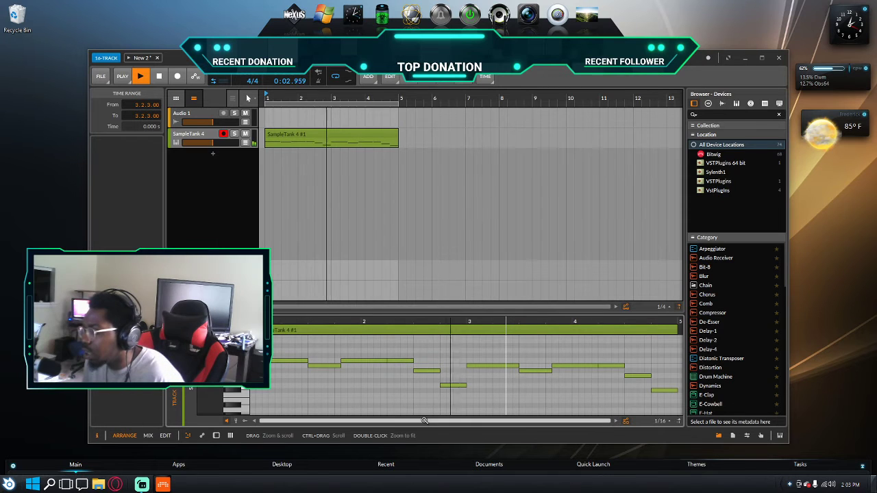
Step: Try the final note at 4.4.1.00 one step lower, raise it well above the phrase while looping, and stop playback
{"action": "left_click_drag", "start_coordinate": [411, 420], "coordinate": [467, 421]}
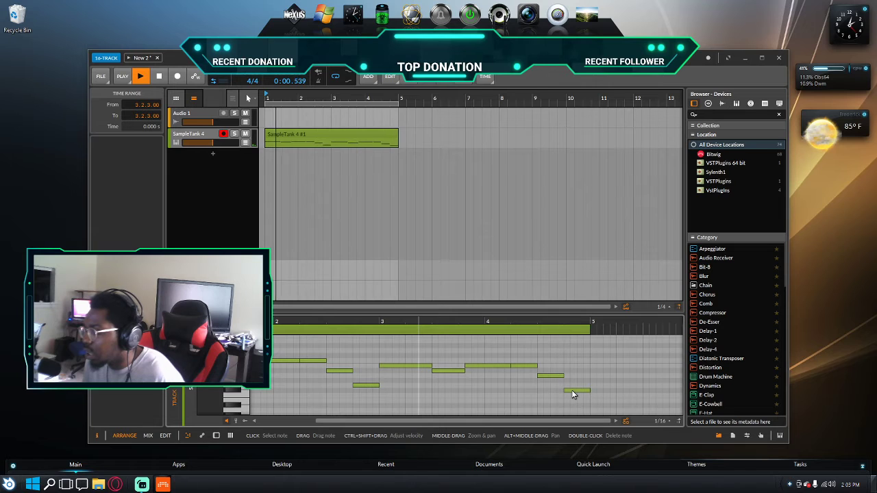
{"action": "left_click_drag", "start_coordinate": [573, 394], "coordinate": [573, 398]}
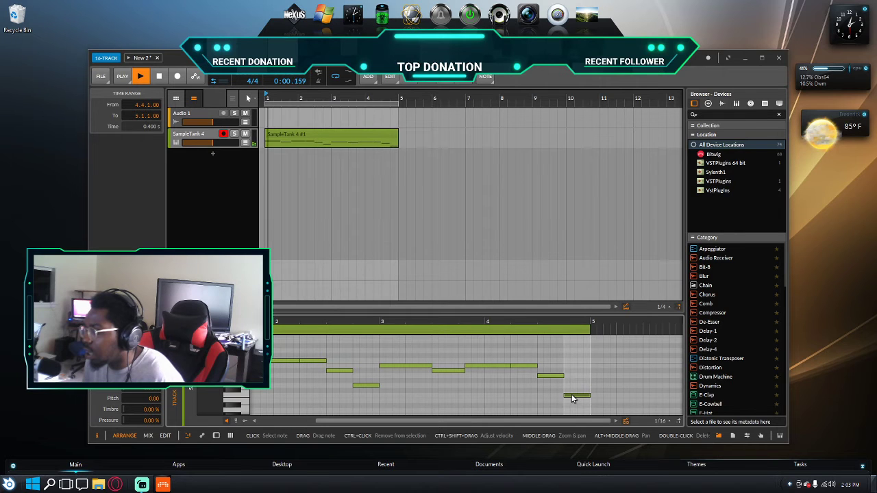
{"action": "left_click_drag", "start_coordinate": [573, 397], "coordinate": [574, 351]}
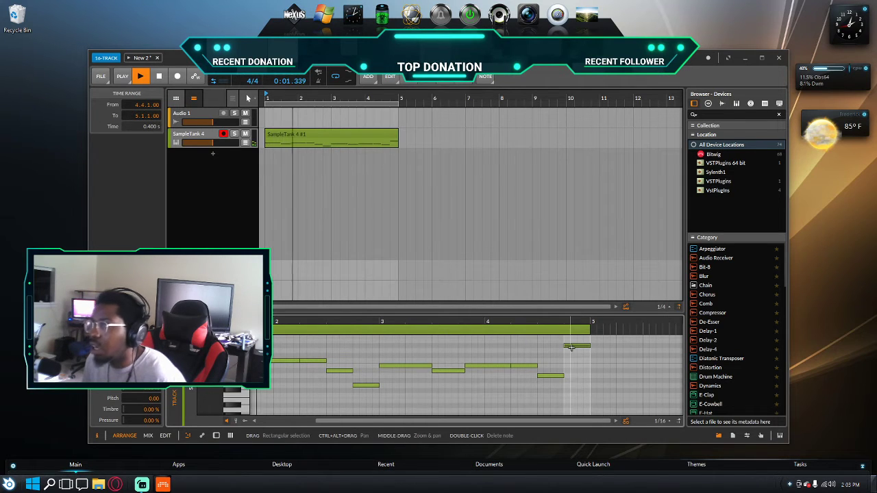
{"action": "key", "text": "space"}
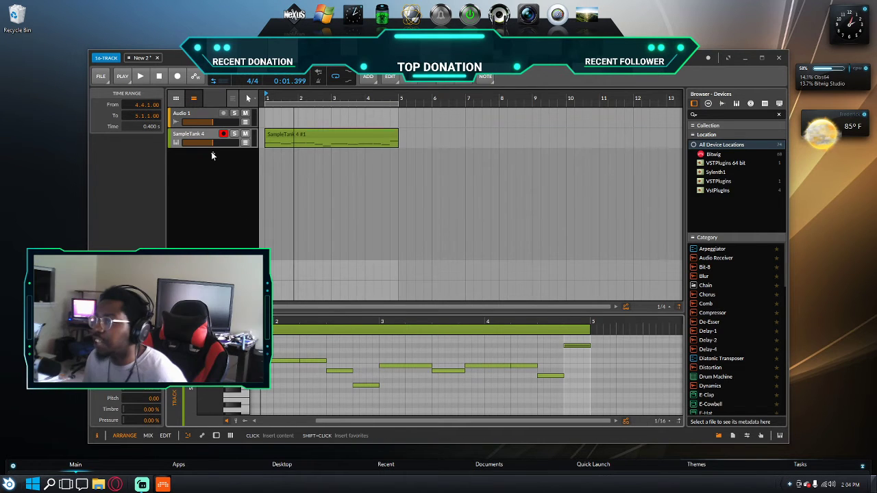
Step: Add a new instrument track with the Sylenth1 plug-in
{"action": "left_click", "coordinate": [211, 156]}
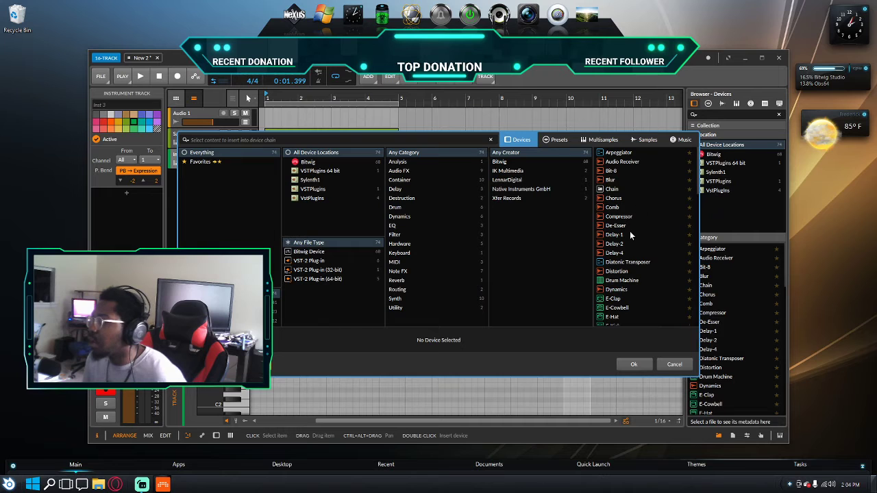
{"action": "scroll", "coordinate": [631, 235], "scroll_direction": "down", "scroll_amount": 5}
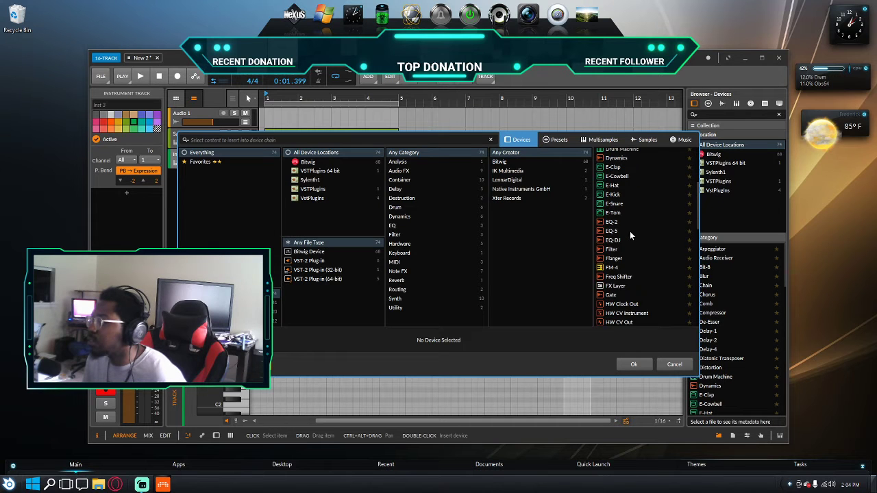
{"action": "scroll", "coordinate": [630, 235], "scroll_direction": "down", "scroll_amount": 10}
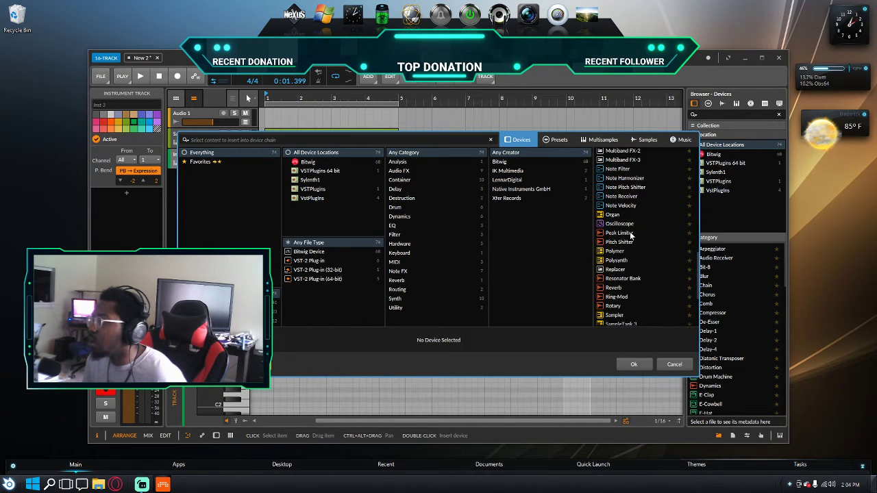
{"action": "scroll", "coordinate": [629, 235], "scroll_direction": "down", "scroll_amount": 3}
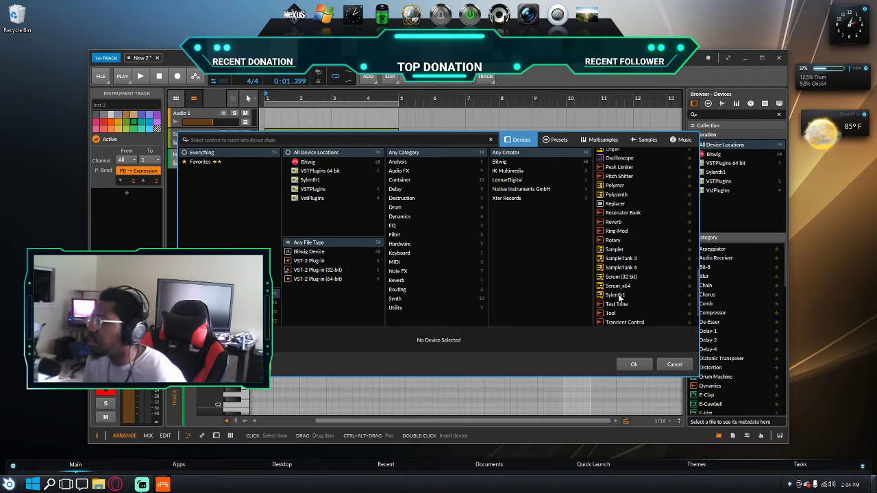
{"action": "double_click", "coordinate": [616, 295]}
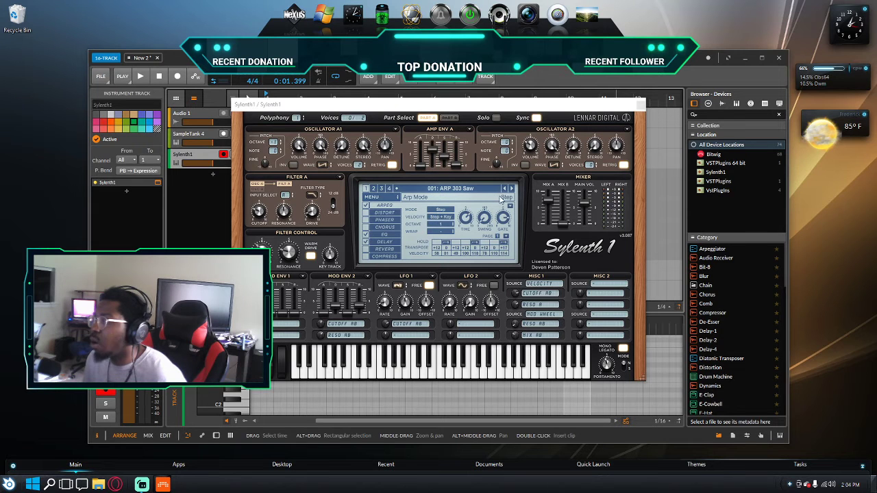
Step: Load Sylenth1's preset 105: PD ResoBell Pad, audition a note, and close the plug-in window
{"action": "left_click", "coordinate": [472, 189]}
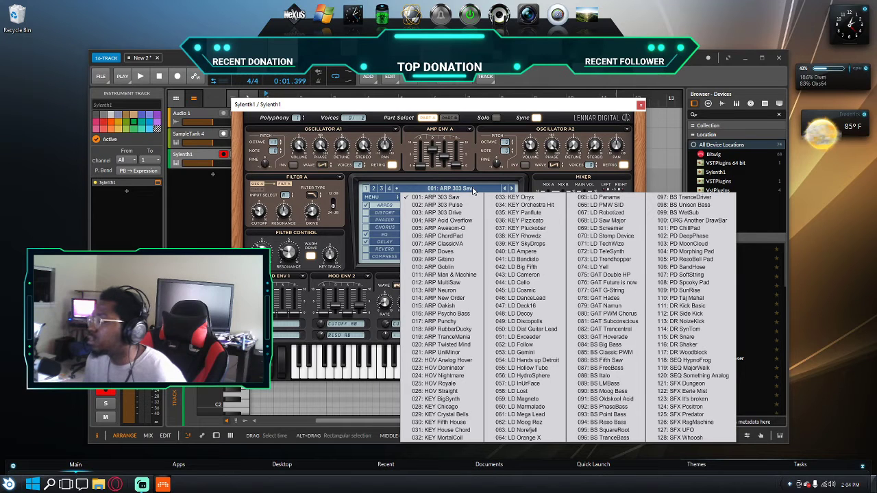
{"action": "left_click", "coordinate": [689, 260]}
{"action": "left_click", "coordinate": [686, 257]}
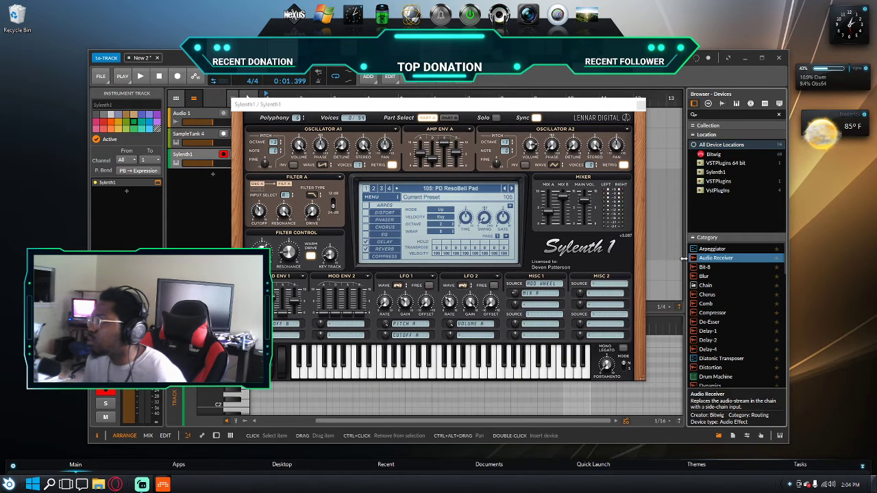
{"action": "left_click", "coordinate": [449, 370]}
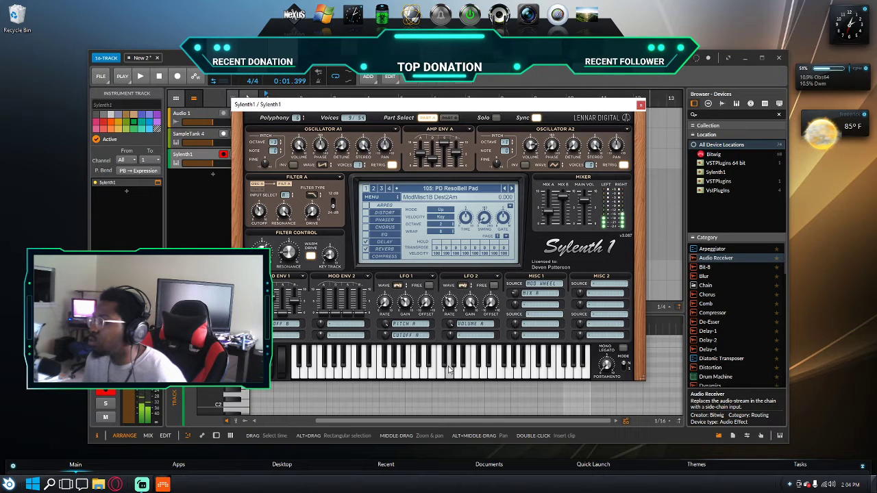
{"action": "left_click", "coordinate": [641, 105]}
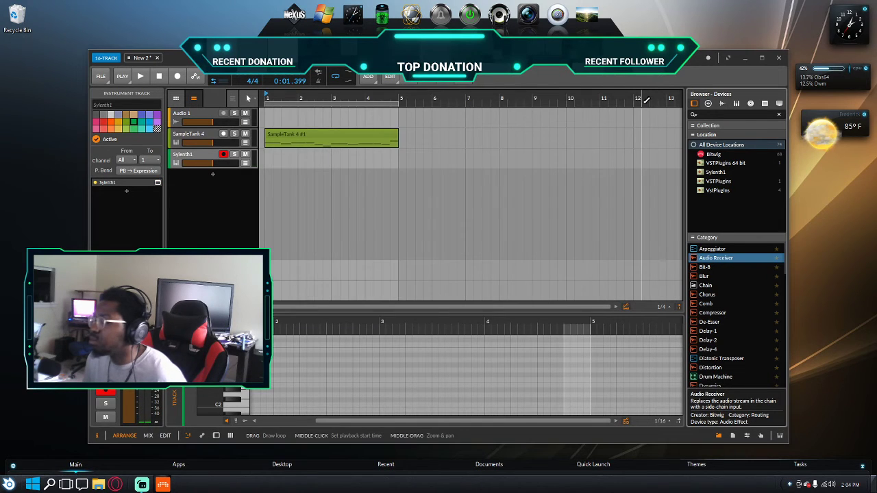
Step: Create a four-bar Sylenth1 clip with a C3 note until 3.1.1.00 and a note one step lower until 5.1.1.00, playing the loop
{"action": "double_click", "coordinate": [268, 162]}
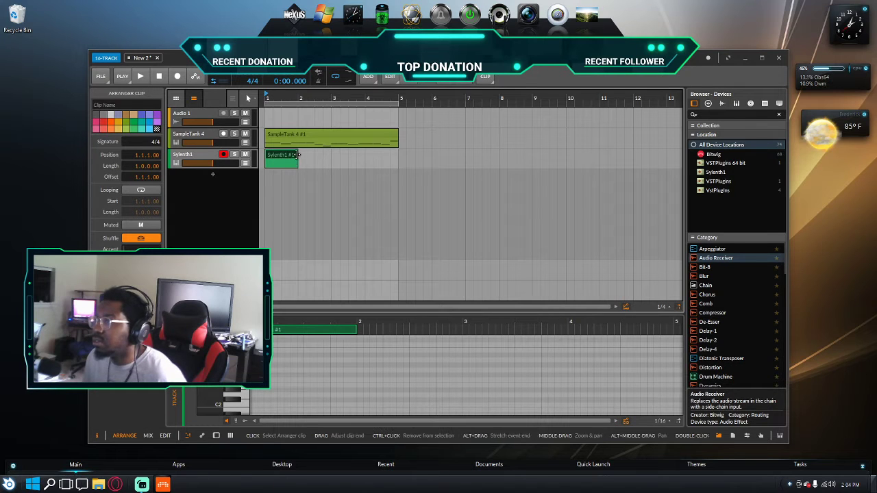
{"action": "left_click_drag", "start_coordinate": [298, 155], "coordinate": [394, 157]}
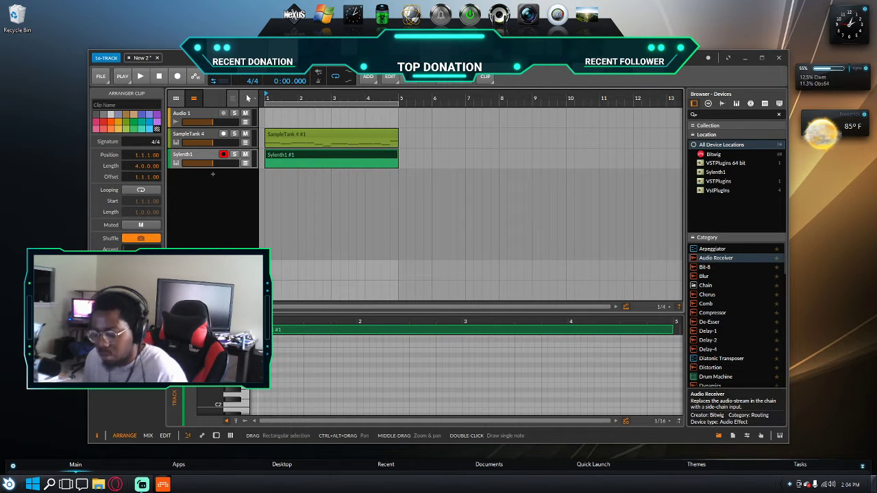
{"action": "left_click", "coordinate": [282, 345]}
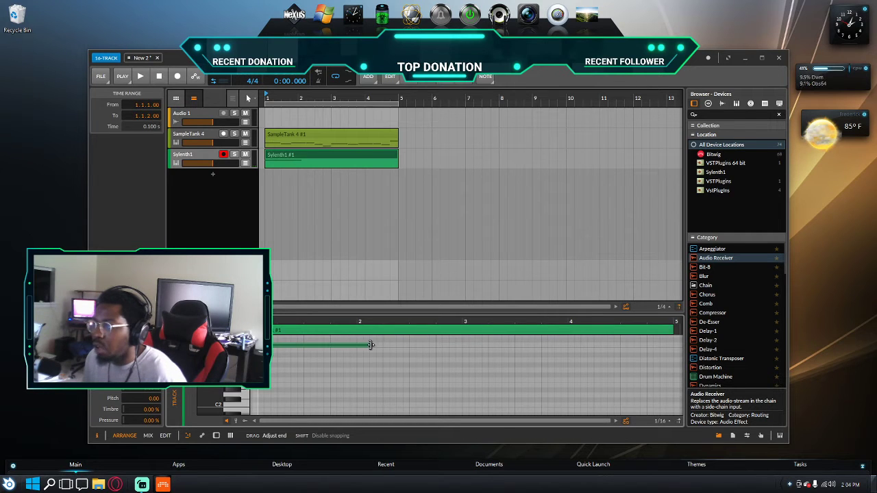
{"action": "left_click_drag", "start_coordinate": [356, 345], "coordinate": [355, 345]}
{"action": "key", "text": "space"}
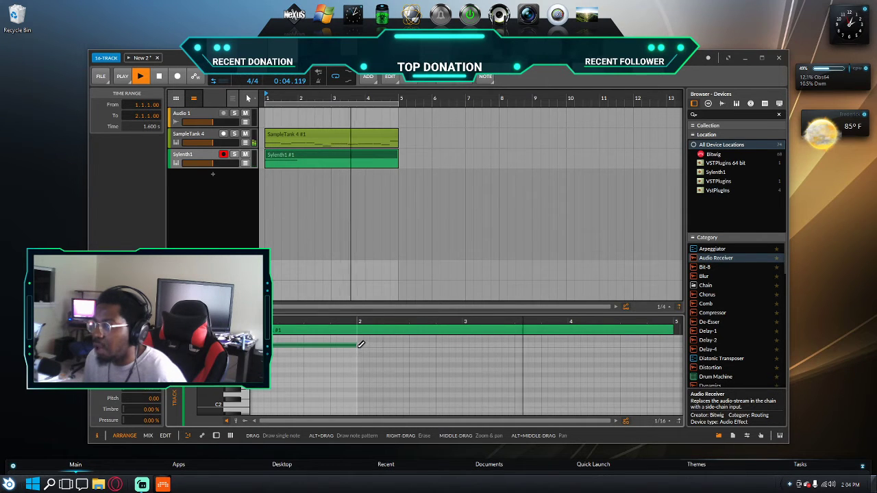
{"action": "left_click_drag", "start_coordinate": [357, 346], "coordinate": [465, 350]}
{"action": "double_click", "coordinate": [464, 350]}
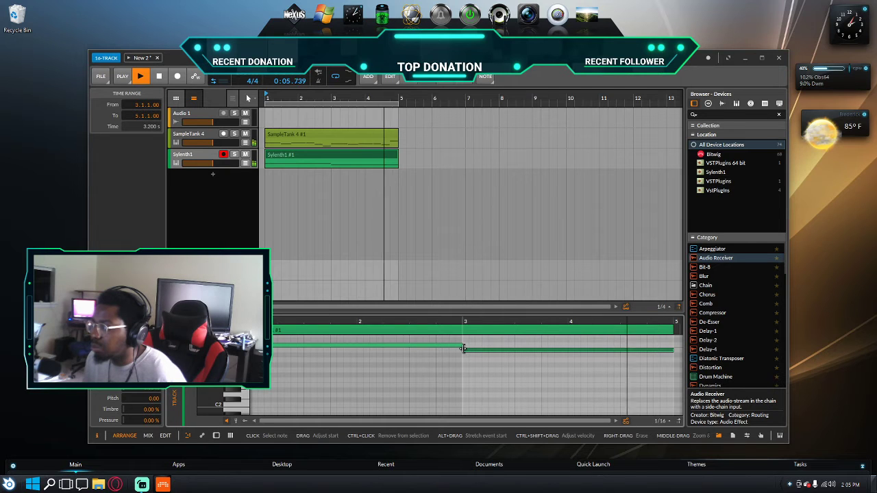
Step: Add another instrument track with the Massive plug-in while the loop plays
{"action": "left_click", "coordinate": [212, 174]}
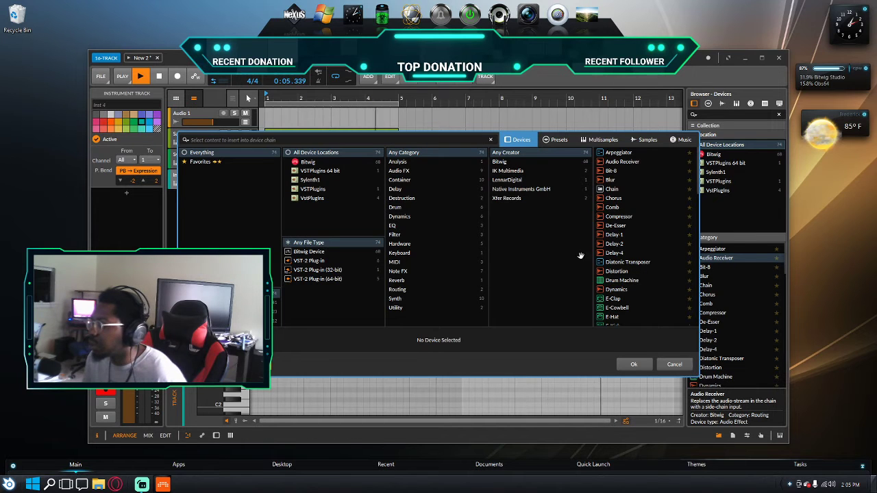
{"action": "scroll", "coordinate": [613, 261], "scroll_direction": "down", "scroll_amount": 3}
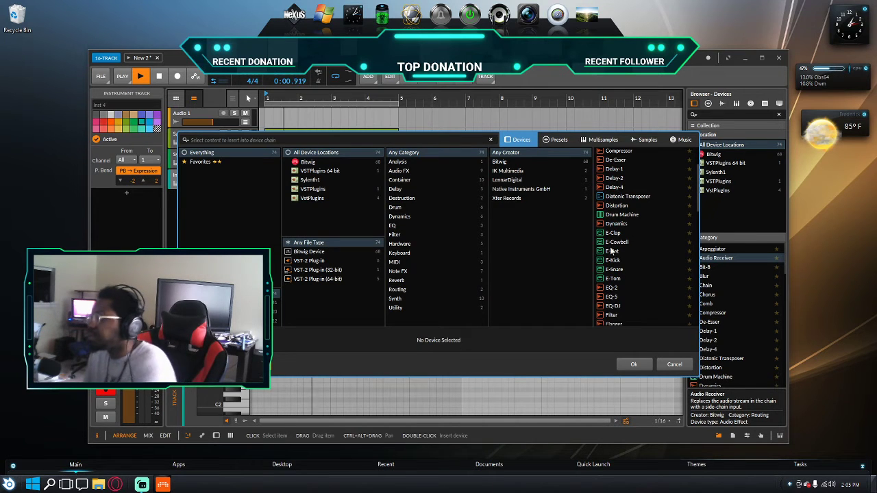
{"action": "scroll", "coordinate": [616, 253], "scroll_direction": "down", "scroll_amount": 3}
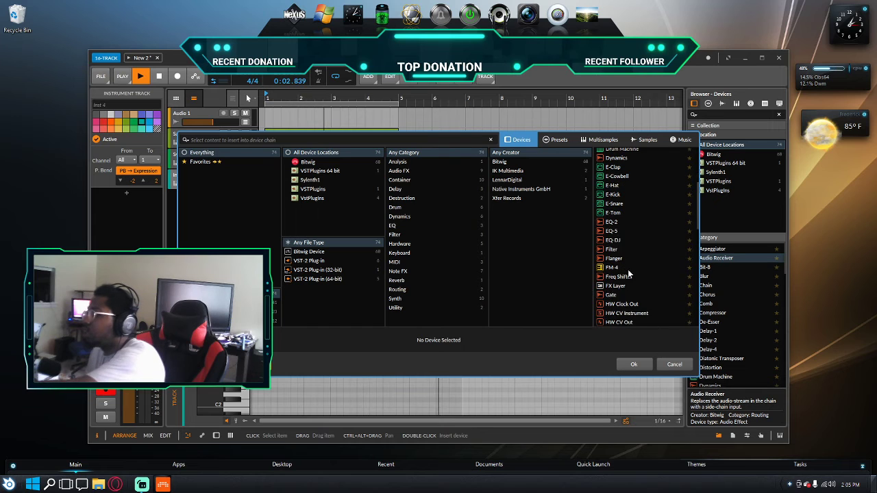
{"action": "scroll", "coordinate": [629, 274], "scroll_direction": "down", "scroll_amount": 2}
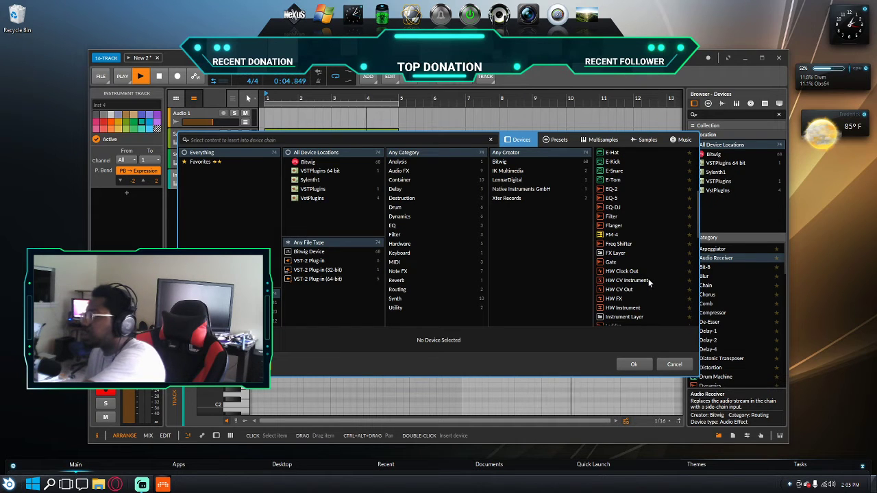
{"action": "scroll", "coordinate": [650, 281], "scroll_direction": "down", "scroll_amount": 2}
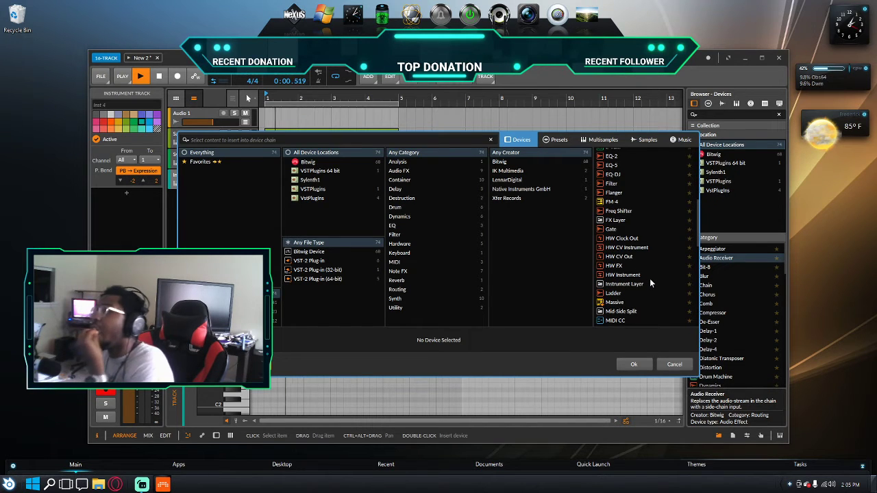
{"action": "double_click", "coordinate": [623, 303]}
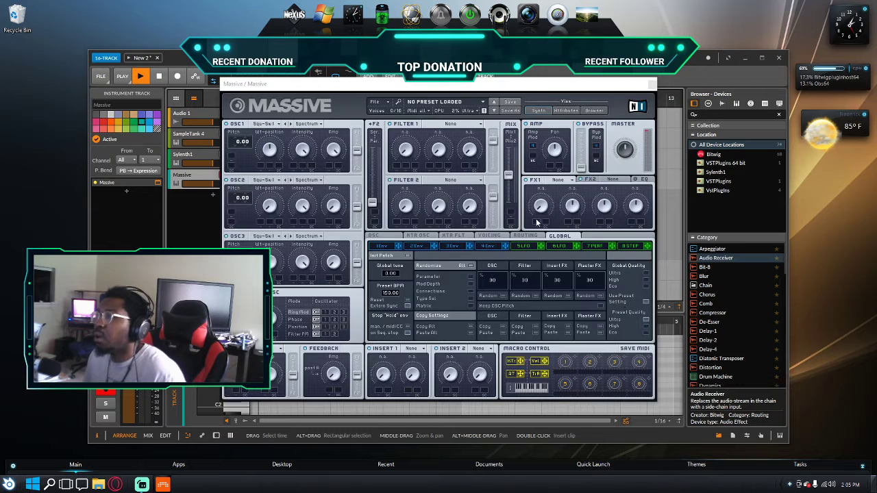
Step: Search Massive's sound browser for BELL, load the Bellfactory preset, and close the plug-in window
{"action": "left_click", "coordinate": [594, 111]}
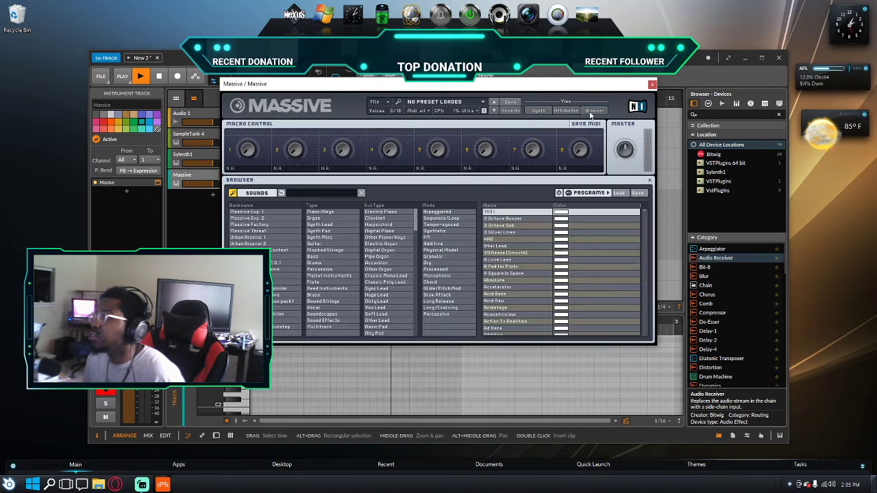
{"action": "left_click", "coordinate": [328, 195]}
{"action": "type", "text": "BELL"}
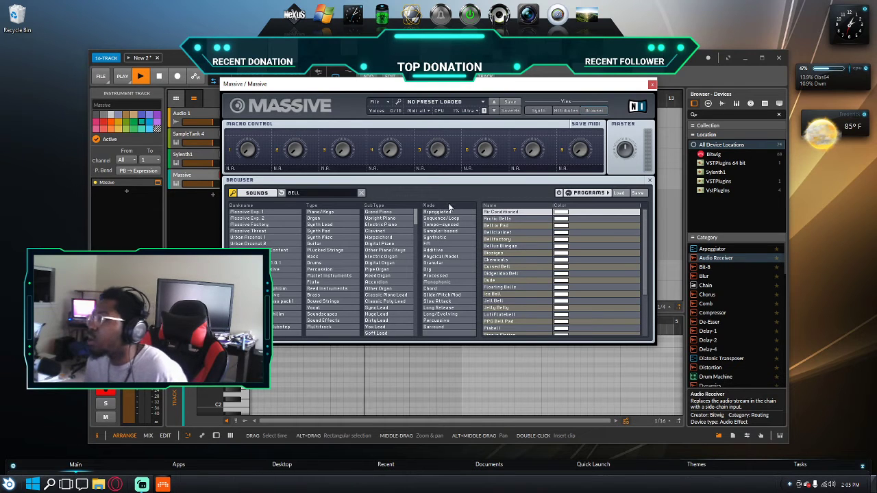
{"action": "left_click", "coordinate": [495, 240]}
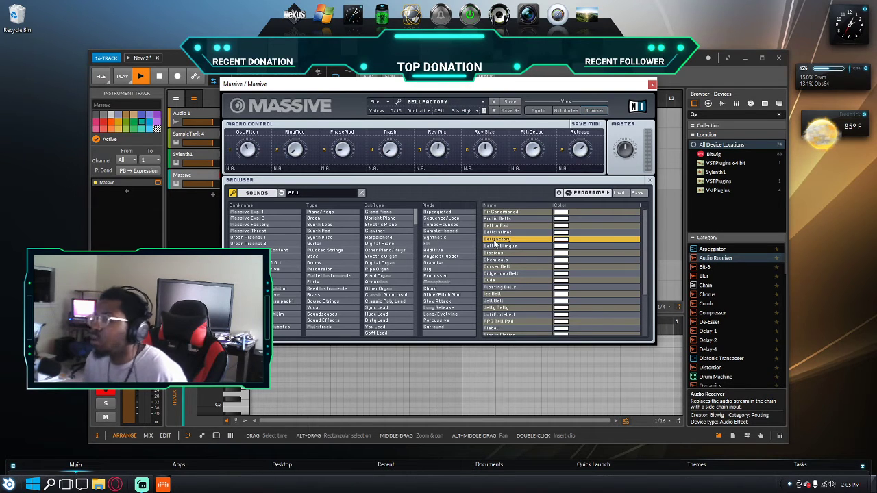
{"action": "left_click", "coordinate": [652, 85]}
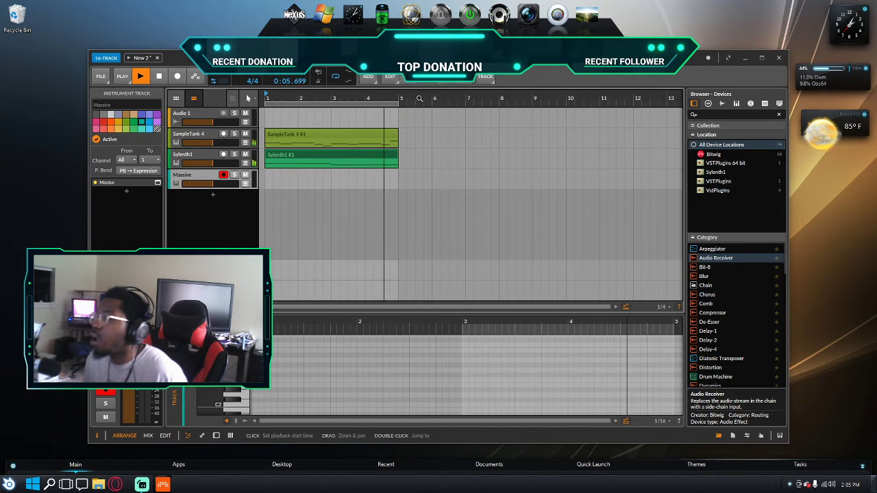
Step: Create a clip at bar 1 on the Massive track and extend it to four bars
{"action": "double_click", "coordinate": [269, 180]}
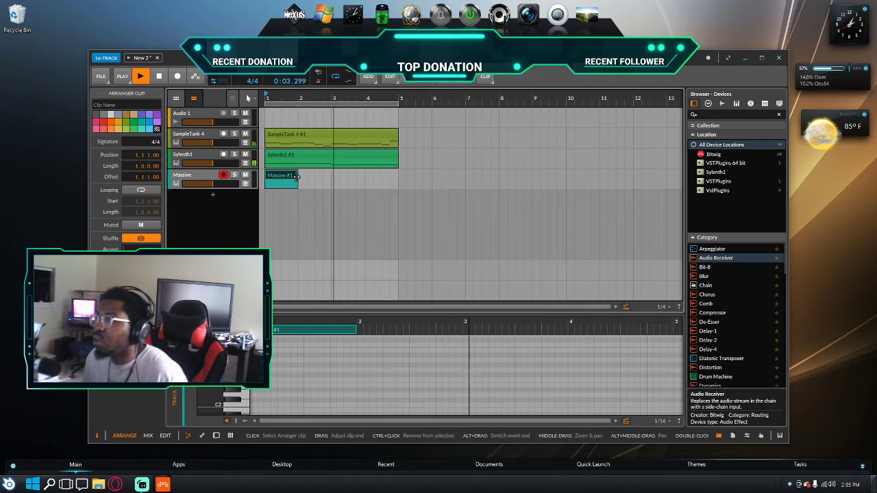
{"action": "left_click_drag", "start_coordinate": [296, 177], "coordinate": [398, 178]}
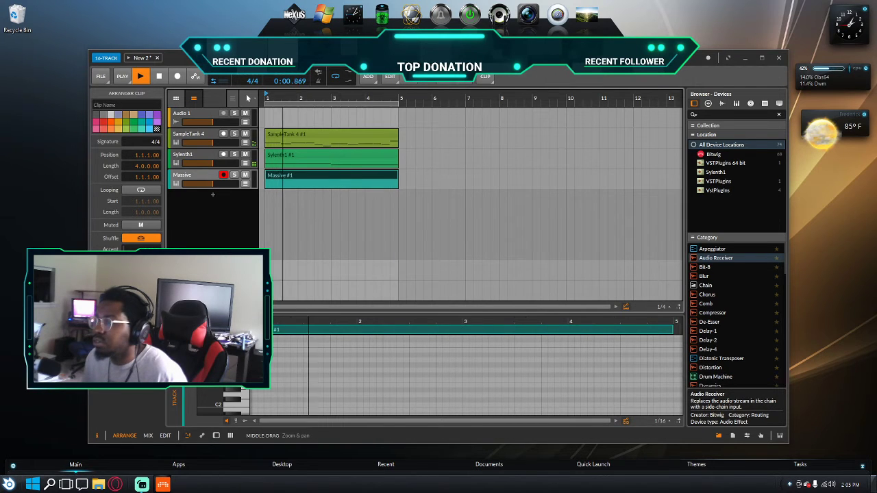
{"action": "key", "text": "Escape"}
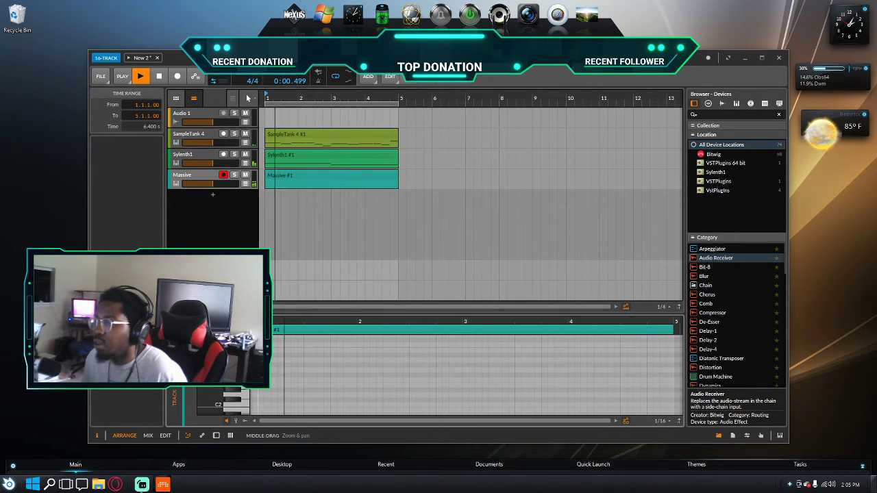
Step: Add a sixteenth C3 note at 1.1.1.00 in the Massive clip and audition it against the loop
{"action": "left_click", "coordinate": [342, 370]}
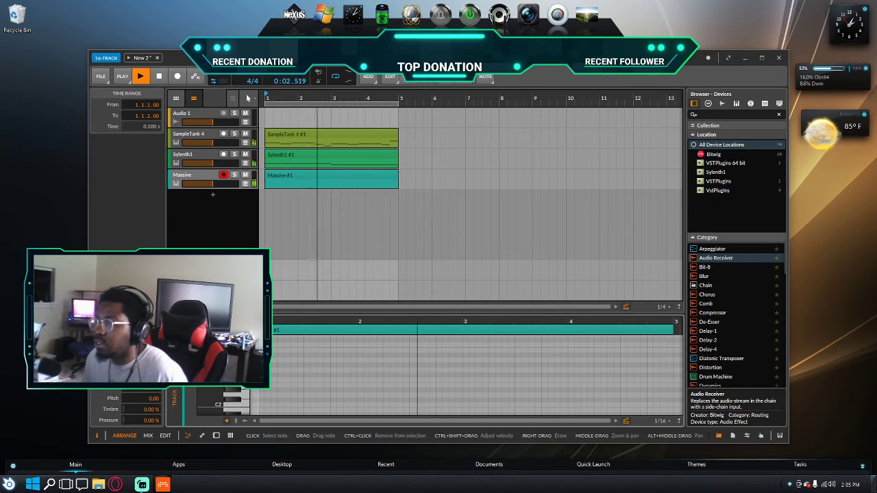
{"action": "key", "text": "space"}
{"action": "key", "text": "space"}
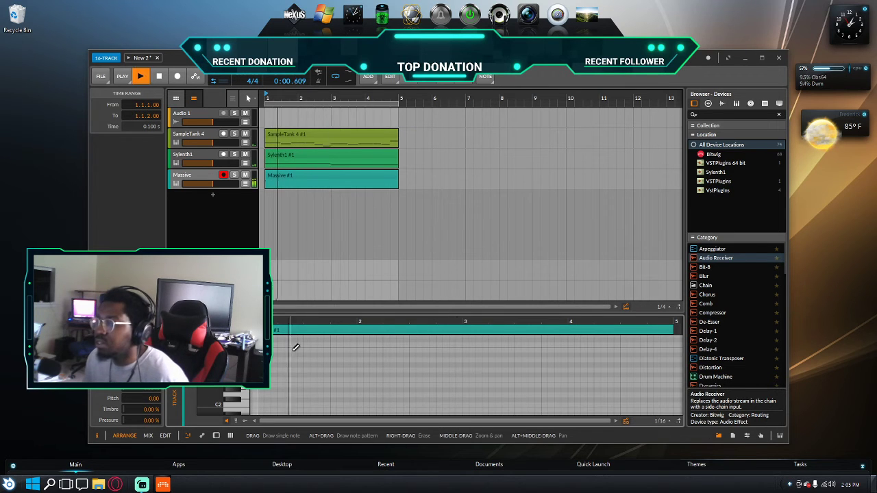
{"action": "key", "text": "space"}
{"action": "key", "text": "space"}
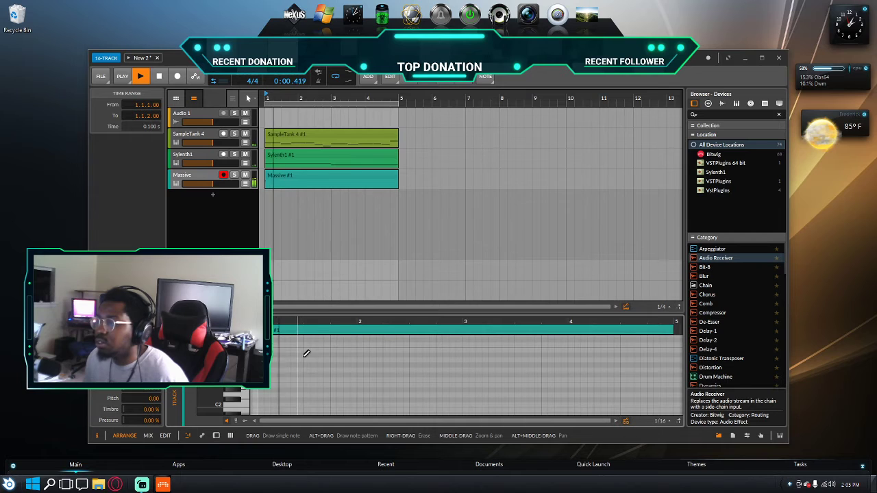
{"action": "key", "text": "space"}
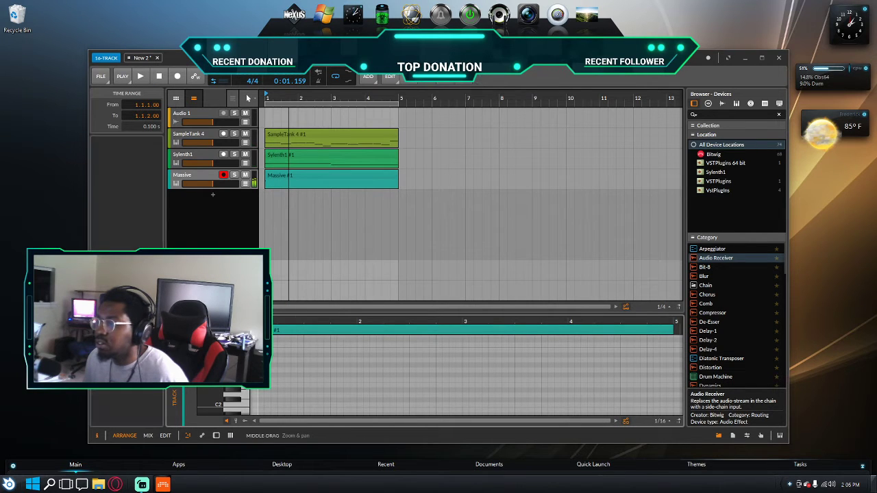
Step: Show the Massive clip in the larger note editor, add a sixteenth G#2 note at 1.4.1.00, and play the loop
{"action": "left_click", "coordinate": [165, 436]}
{"action": "scroll", "coordinate": [322, 190], "scroll_direction": "up", "scroll_amount": 2}
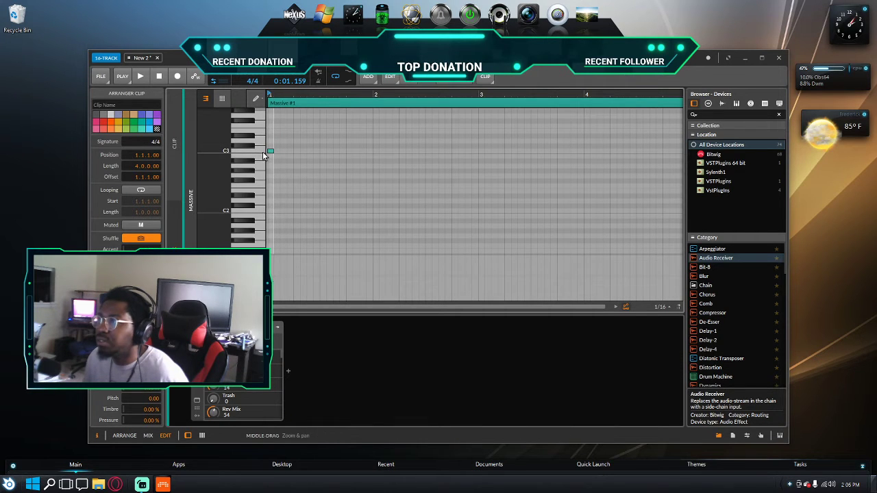
{"action": "key", "text": "space"}
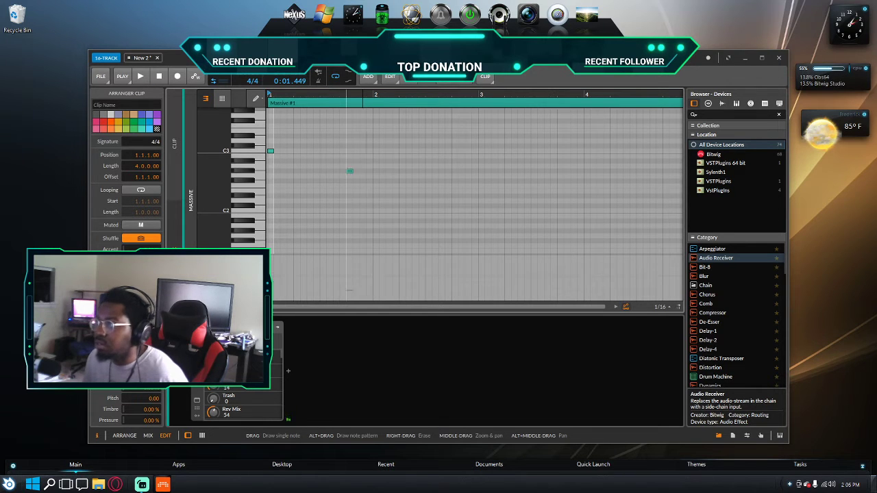
{"action": "left_click", "coordinate": [350, 171]}
{"action": "key", "text": "space"}
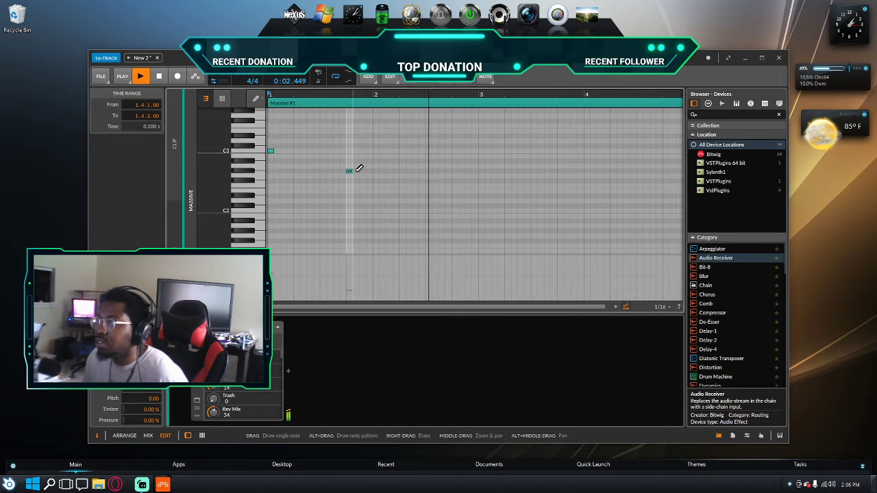
{"action": "key", "text": "space"}
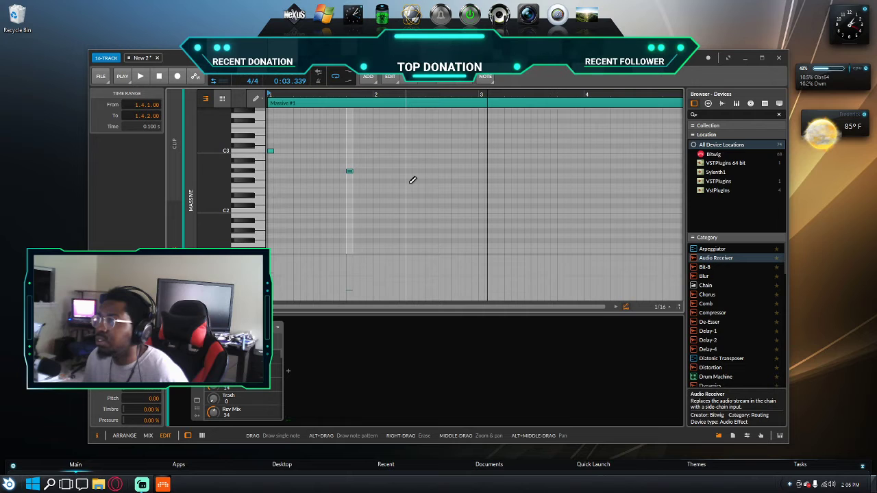
Step: Add a sixteenth F#2 note at 2.1.1.00, move it to 2.2.1.00, and play the loop
{"action": "left_click", "coordinate": [375, 180]}
{"action": "key", "text": "space"}
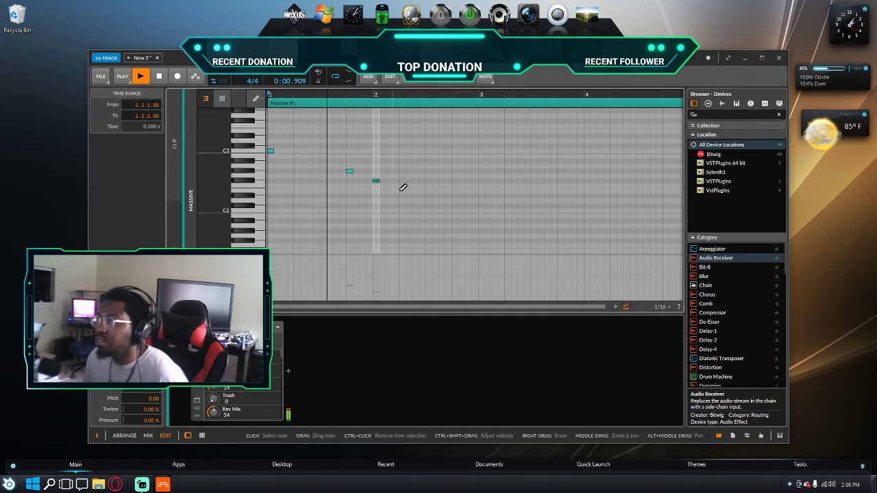
{"action": "key", "text": "space"}
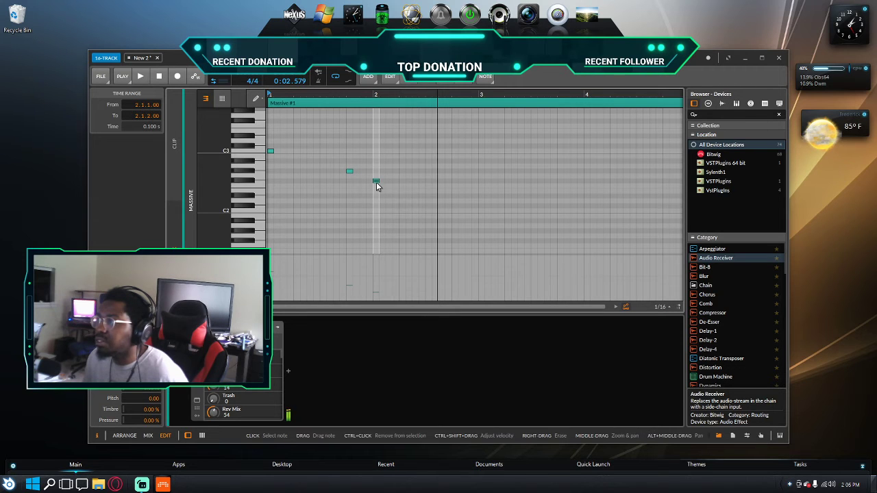
{"action": "left_click_drag", "start_coordinate": [377, 185], "coordinate": [403, 181]}
{"action": "key", "text": "space"}
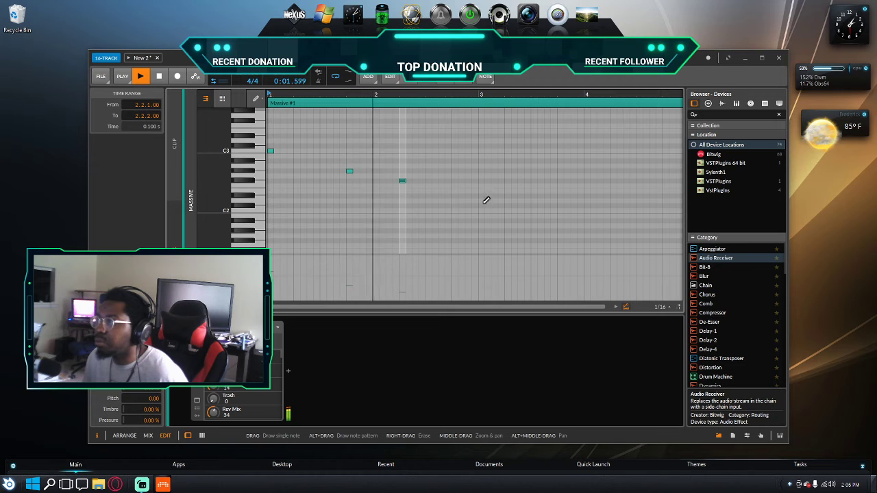
Step: Add a C3 note at 2.4.1.00 and move it to 3.1.1.00, deleting a trial G#2 note at 3.2.1.00
{"action": "left_click", "coordinate": [455, 151]}
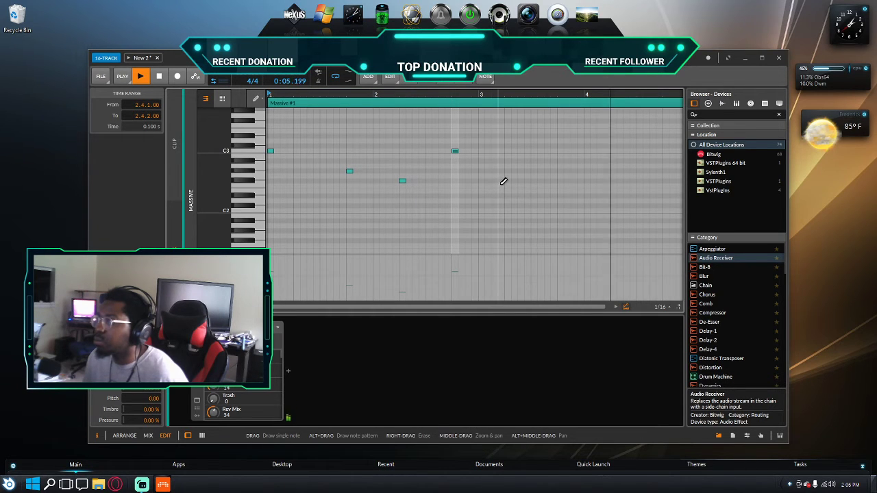
{"action": "left_click", "coordinate": [508, 171]}
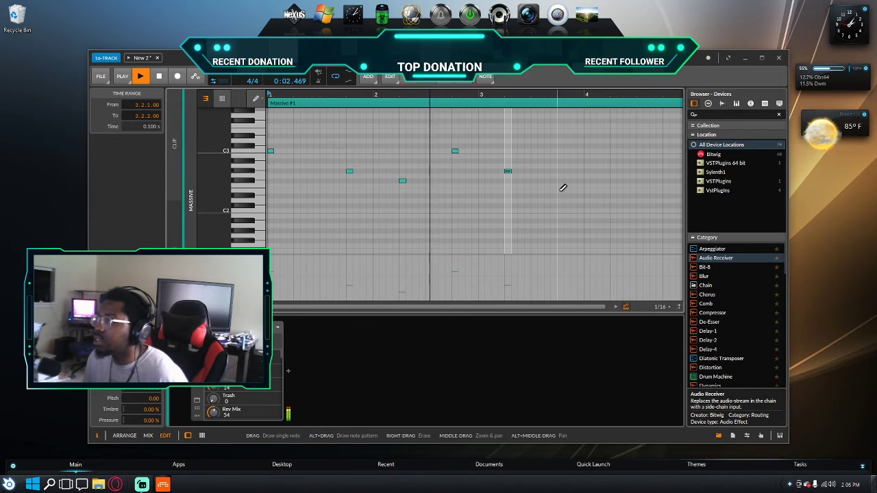
{"action": "key", "text": "space"}
{"action": "key", "text": "Delete"}
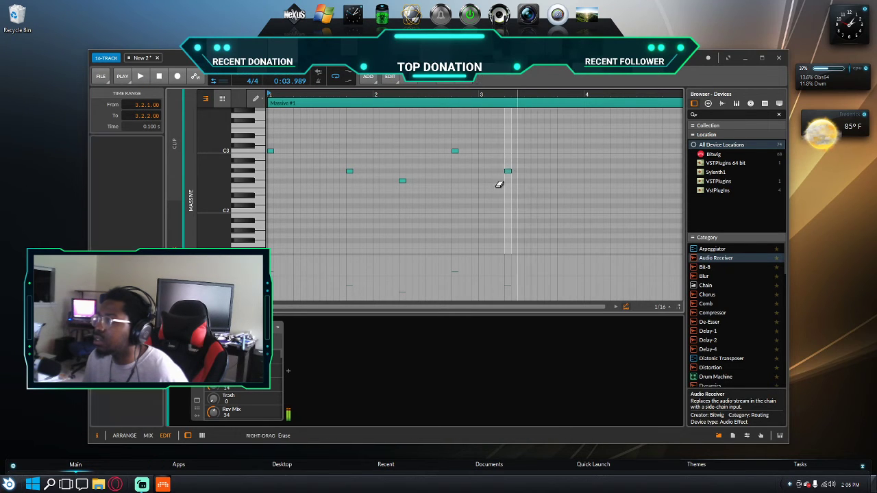
{"action": "left_click_drag", "start_coordinate": [455, 149], "coordinate": [483, 151]}
{"action": "key", "text": "space"}
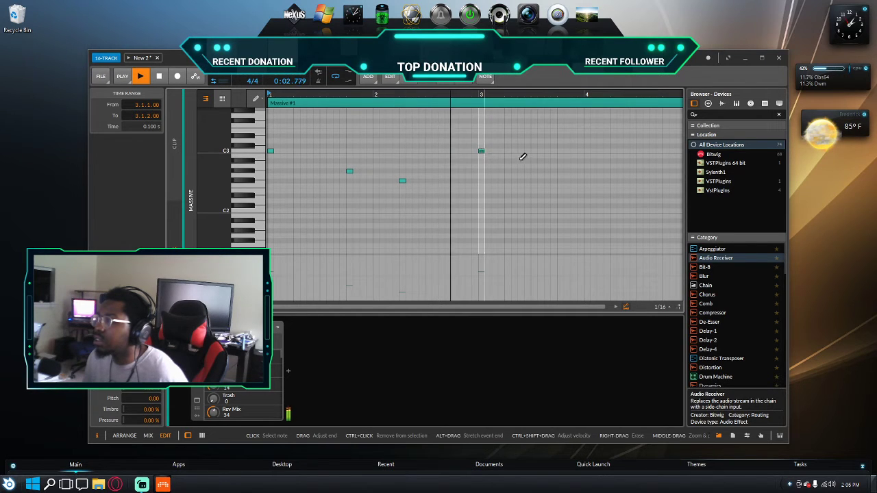
{"action": "key", "text": "space"}
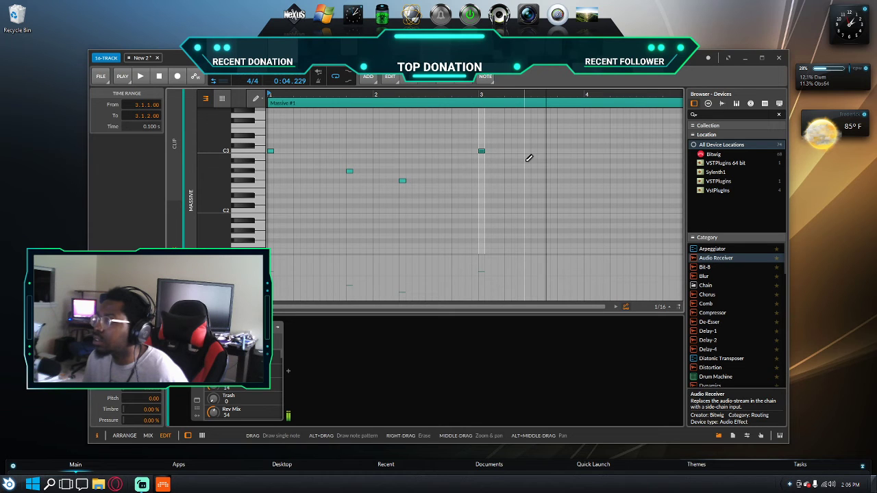
Step: Place a sixteenth C3 note at 3.4.1.00, removing the trial C3 note at 3.4.3.00
{"action": "left_click", "coordinate": [575, 151]}
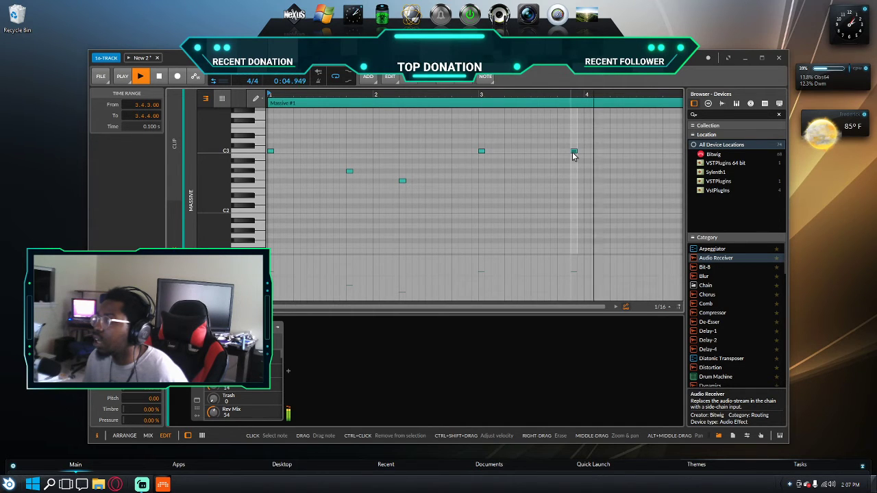
{"action": "double_click", "coordinate": [561, 157]}
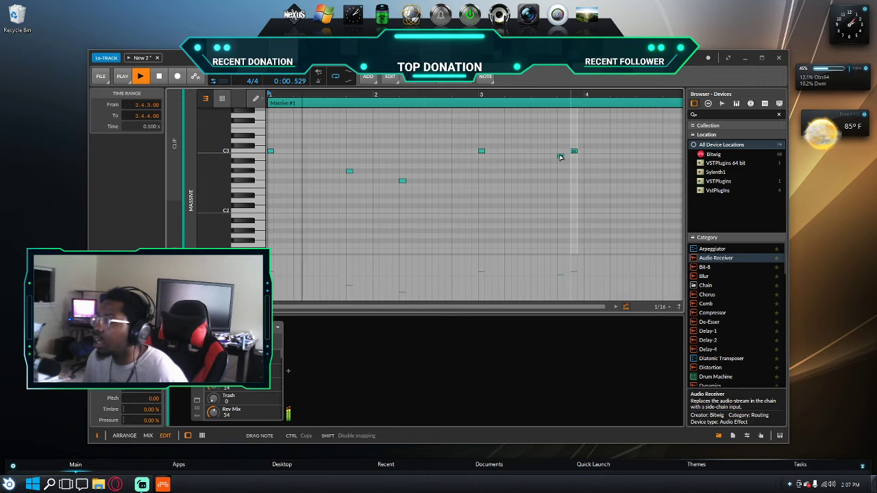
{"action": "left_click_drag", "start_coordinate": [561, 157], "coordinate": [559, 153]}
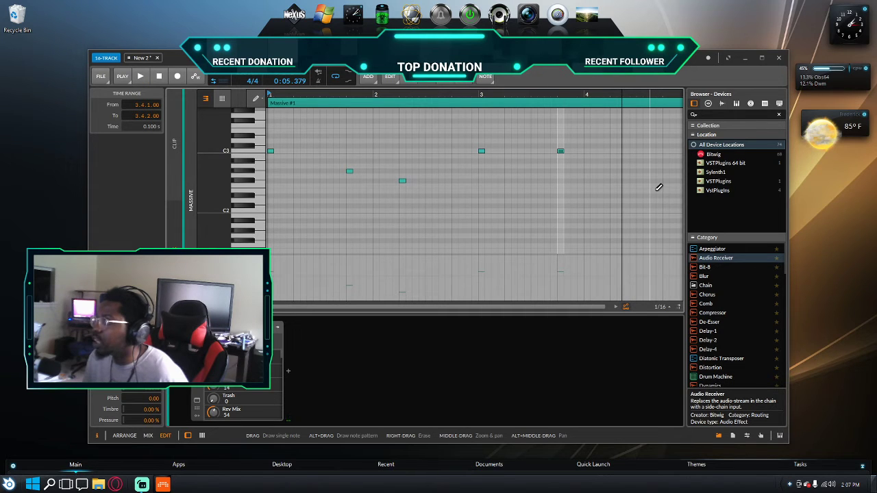
Step: Add a sixteenth E2 note at 4.3.1.00 and shift it to F#2 at 4.2.3.00 while the loop plays
{"action": "left_click_drag", "start_coordinate": [466, 307], "coordinate": [479, 307]}
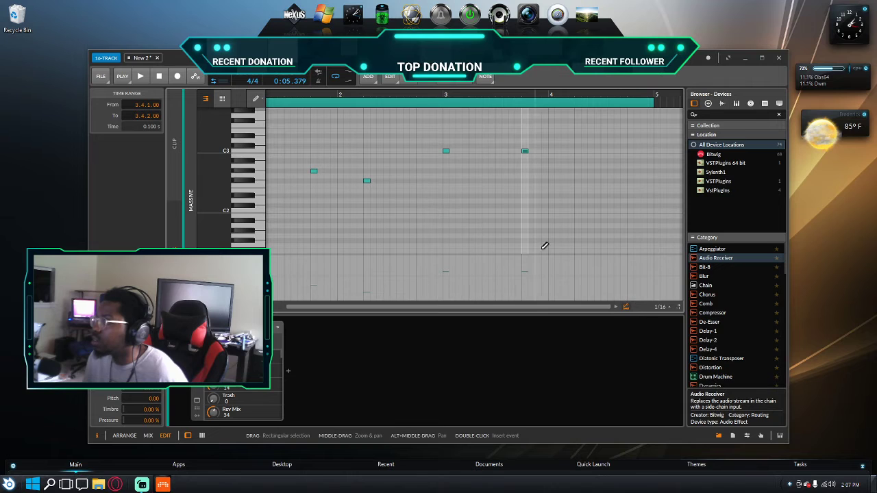
{"action": "left_click", "coordinate": [603, 191]}
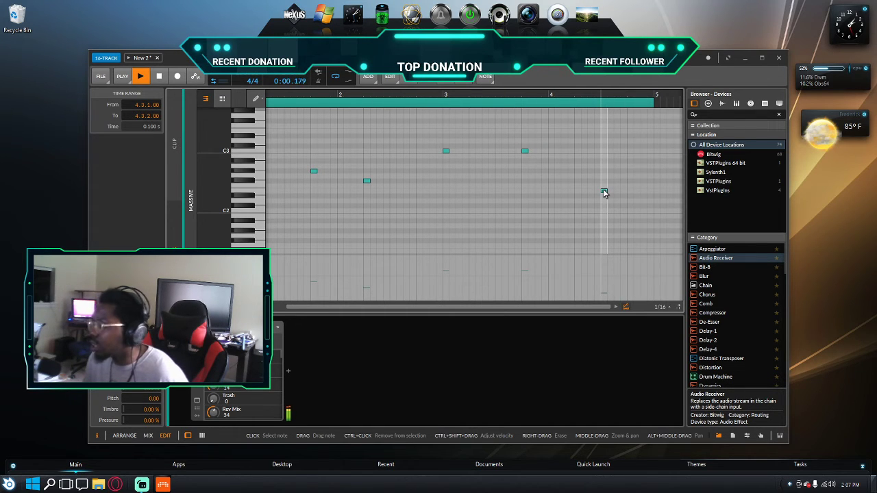
{"action": "left_click_drag", "start_coordinate": [605, 192], "coordinate": [596, 190]}
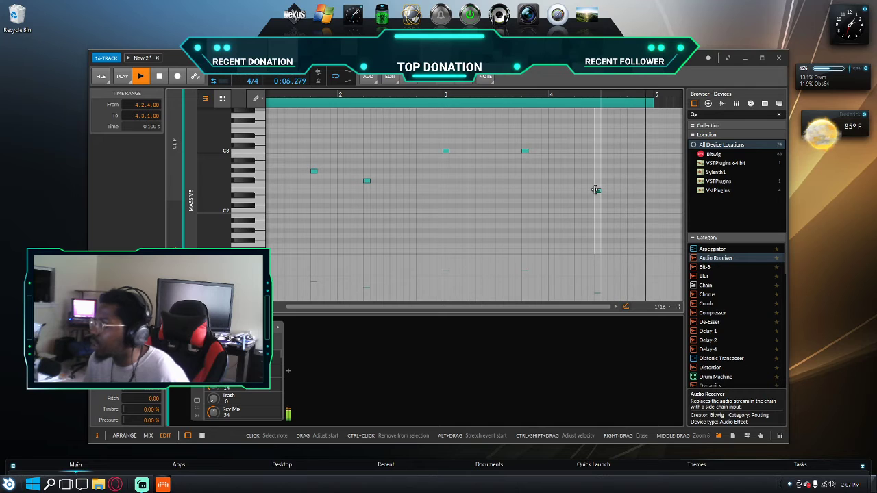
{"action": "left_click_drag", "start_coordinate": [595, 190], "coordinate": [597, 186]}
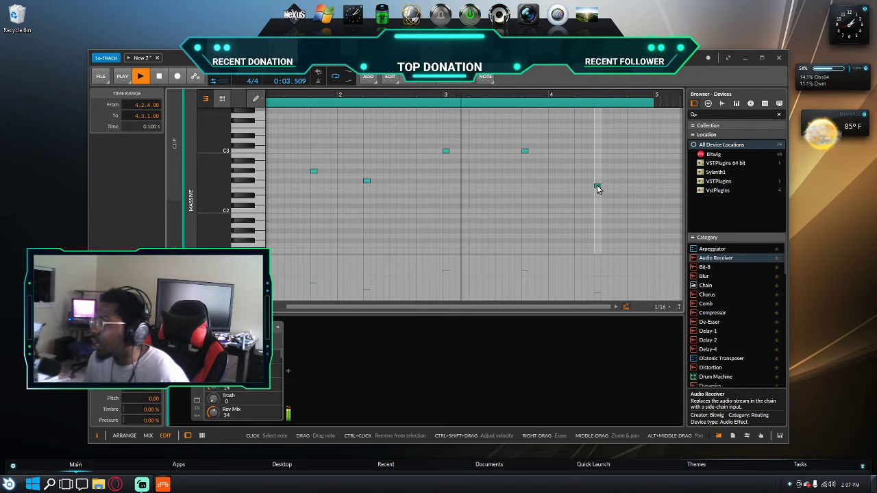
{"action": "left_click_drag", "start_coordinate": [597, 186], "coordinate": [596, 180]}
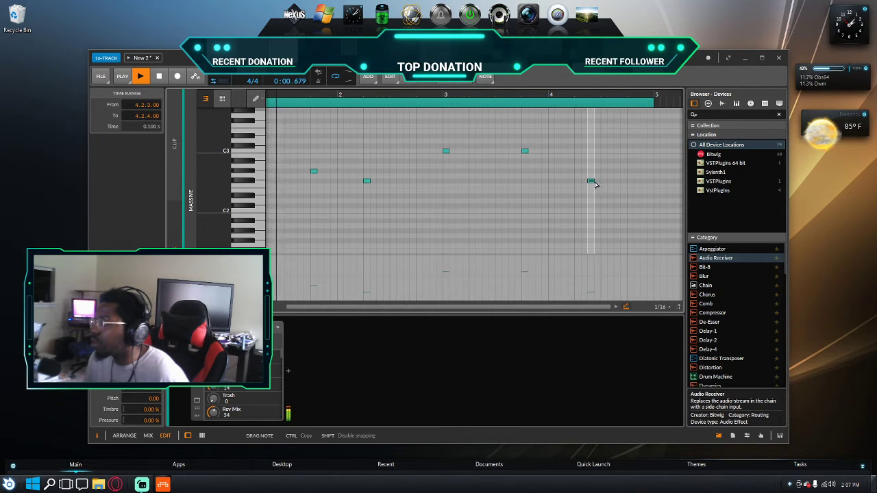
Step: Raise the bar 4 note to G#2 and move its start to 4.2.2.00 with a sixteenth length
{"action": "left_click_drag", "start_coordinate": [592, 181], "coordinate": [598, 184]}
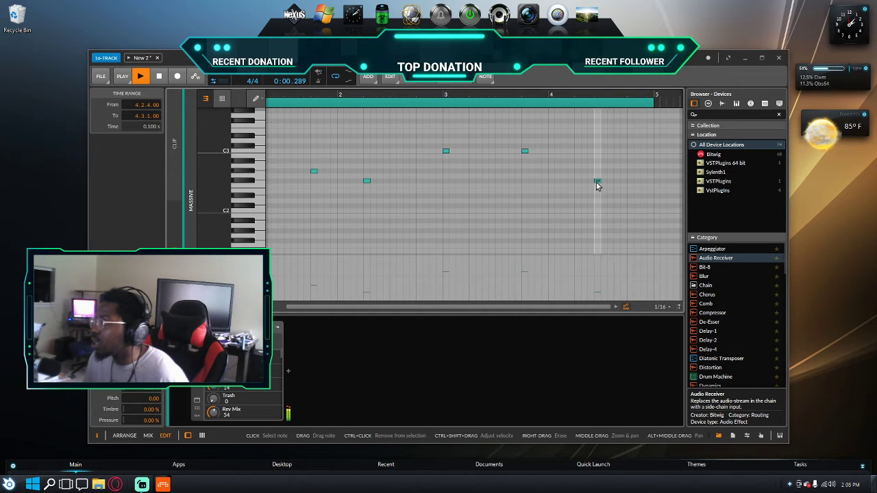
{"action": "left_click_drag", "start_coordinate": [597, 182], "coordinate": [598, 173]}
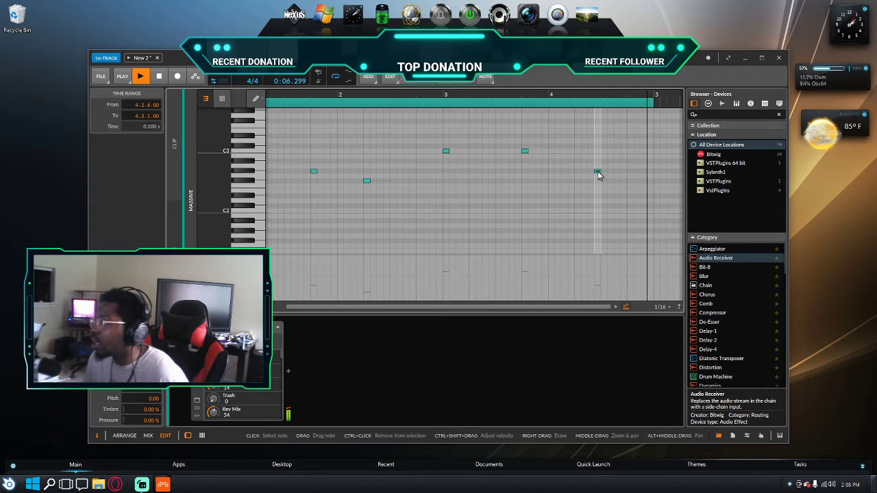
{"action": "left_click_drag", "start_coordinate": [594, 172], "coordinate": [583, 172]}
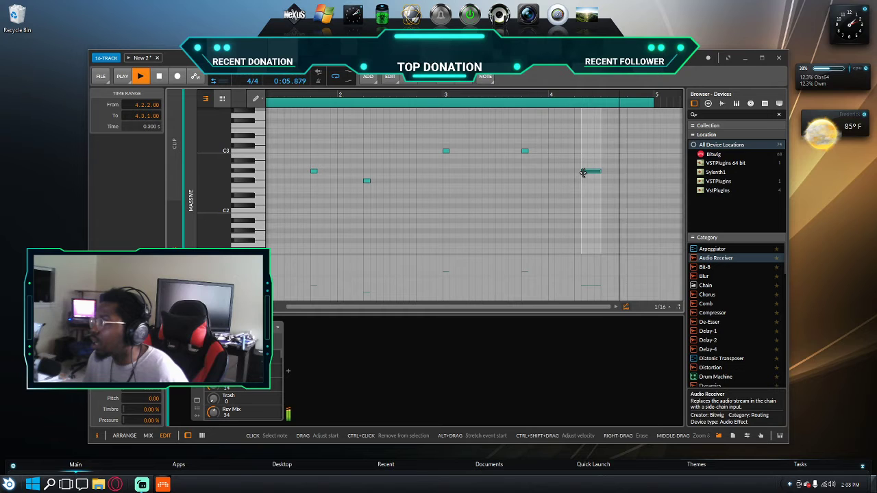
{"action": "left_click_drag", "start_coordinate": [597, 171], "coordinate": [587, 172]}
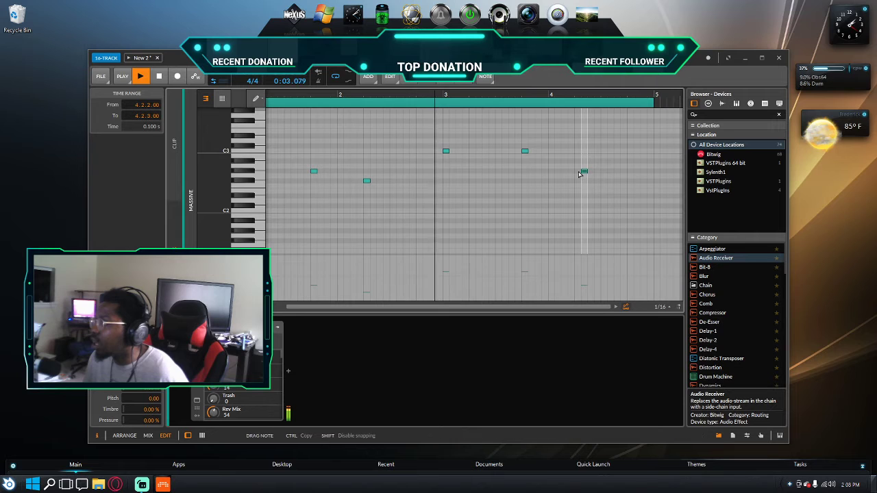
Step: Move the bar 4 Massive note to 4.2.1.00, return to the arrangement view and save the project as gUNSxBlazin
{"action": "left_click_drag", "start_coordinate": [584, 173], "coordinate": [577, 173]}
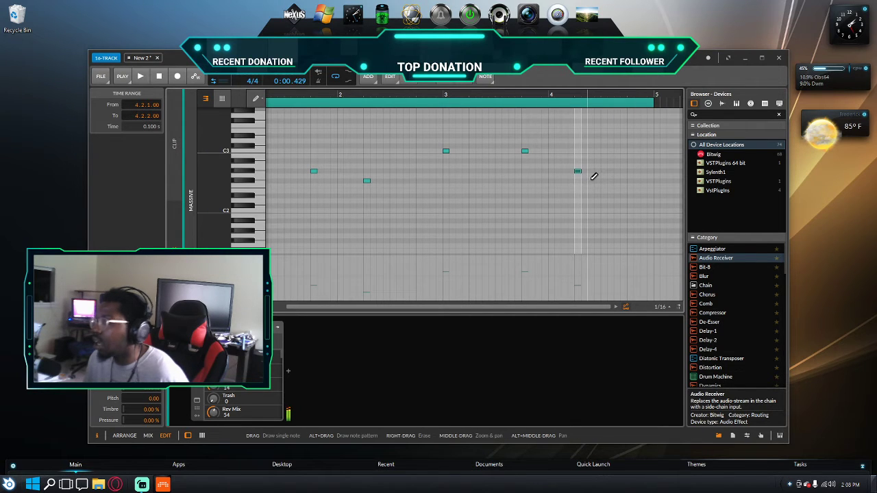
{"action": "left_click", "coordinate": [124, 436]}
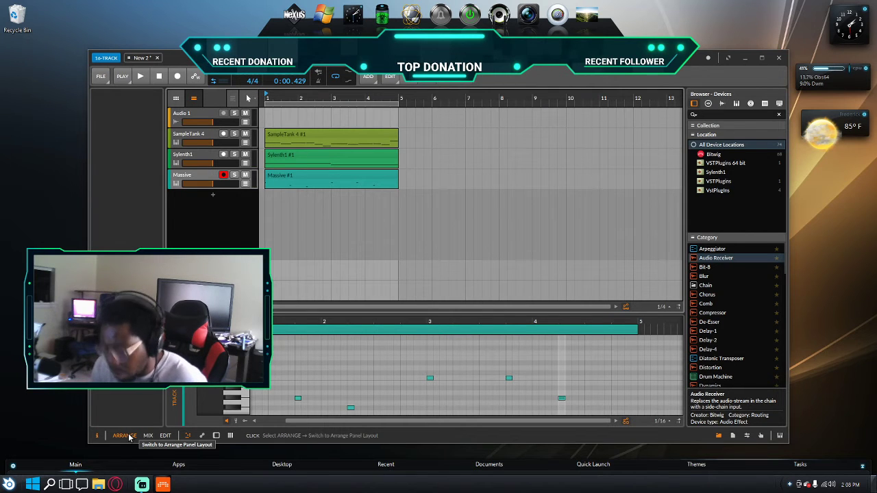
{"action": "key", "text": "ctrl+s"}
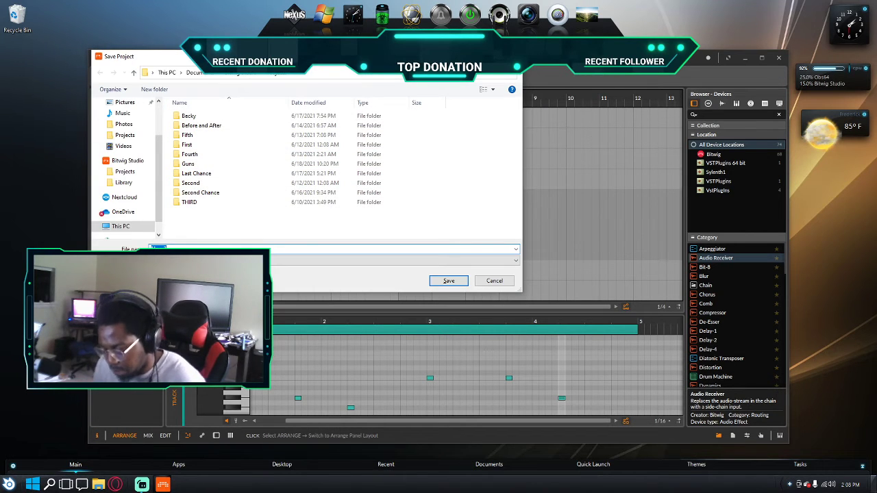
{"action": "type", "text": "un"}
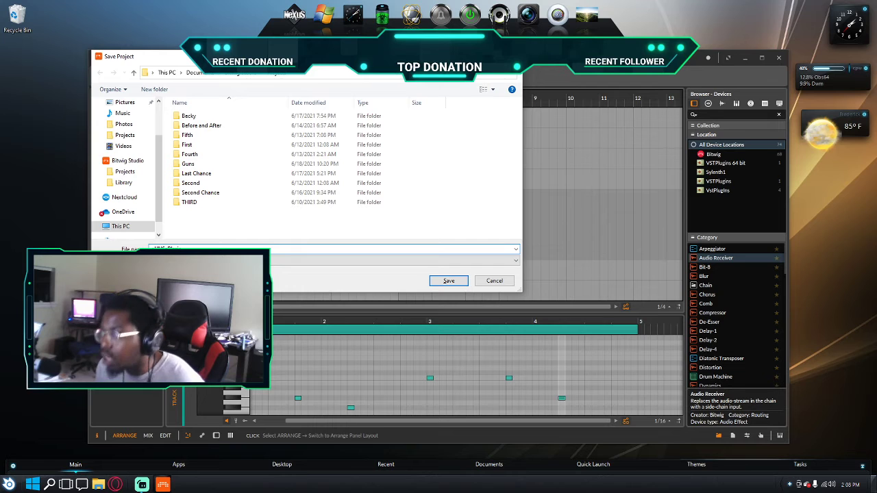
{"action": "key", "text": "Return"}
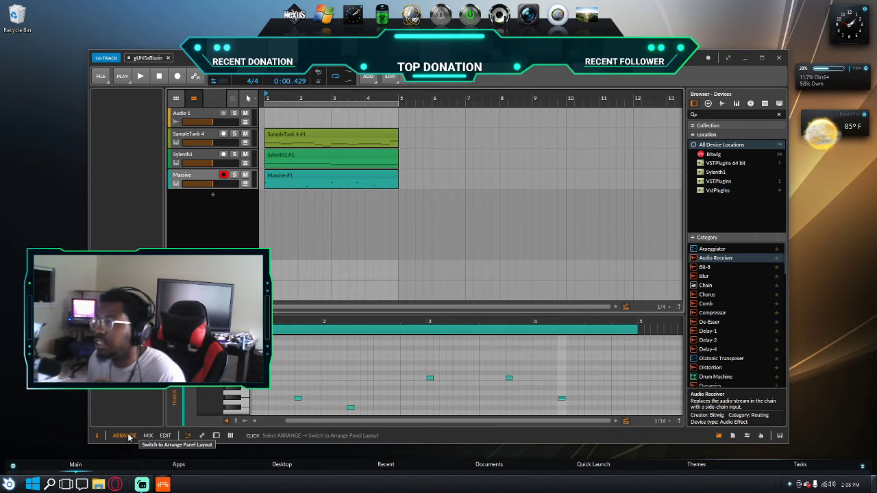
Step: Try the BVKER - Trap Devil Kick 11.wav sample on a new instrument track and delete that track
{"action": "double_click", "coordinate": [212, 198]}
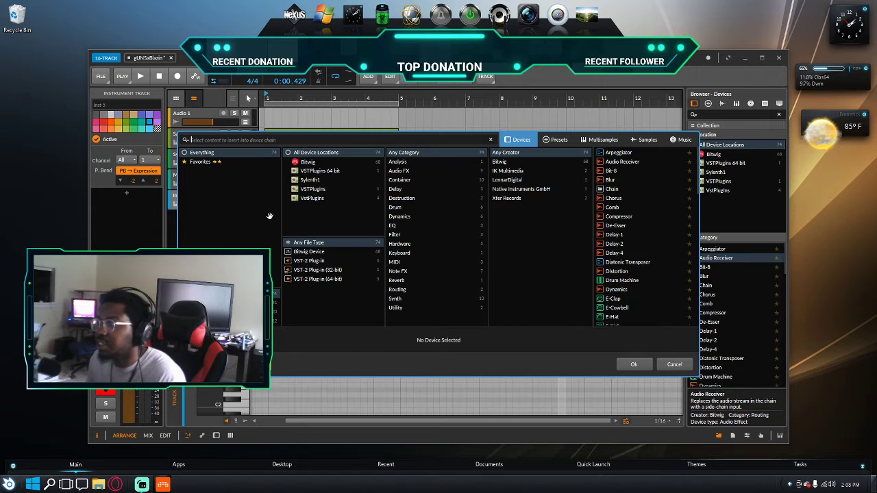
{"action": "left_click", "coordinate": [648, 140]}
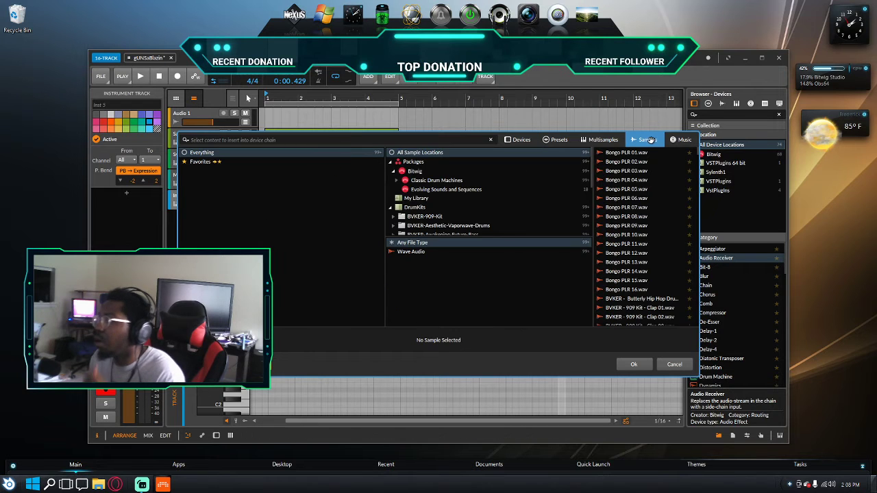
{"action": "scroll", "coordinate": [466, 199], "scroll_direction": "down", "scroll_amount": 5}
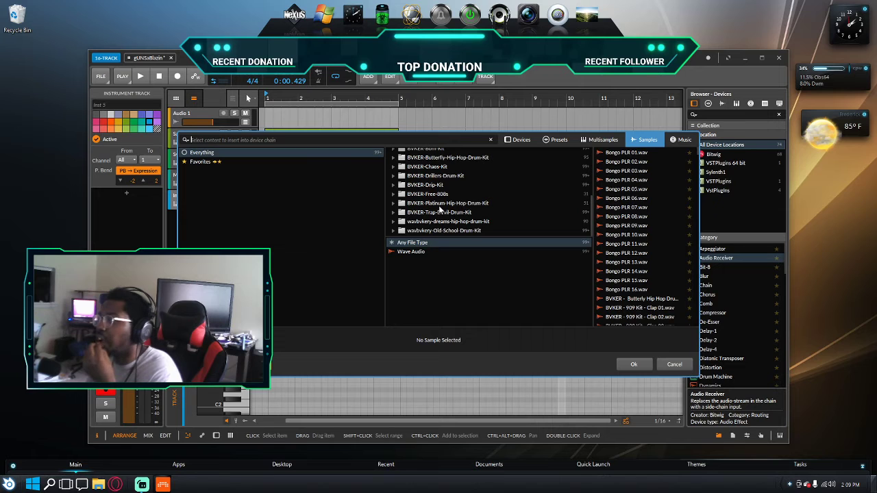
{"action": "double_click", "coordinate": [442, 213]}
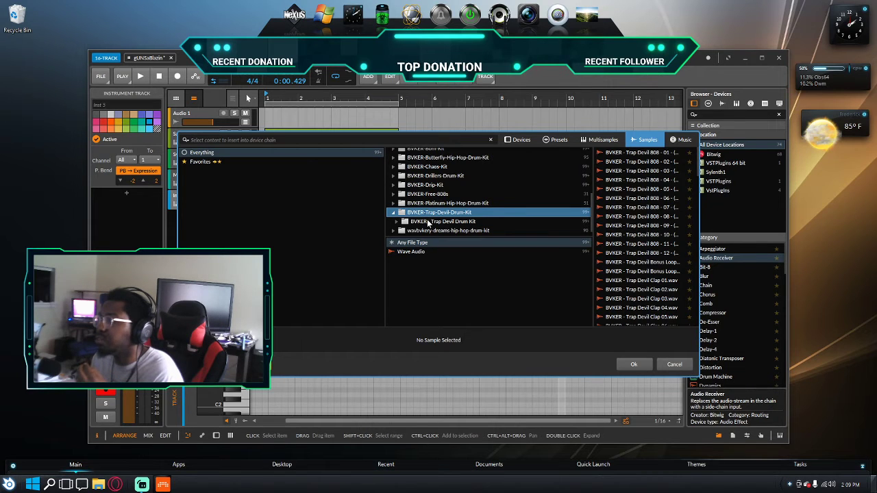
{"action": "double_click", "coordinate": [429, 222]}
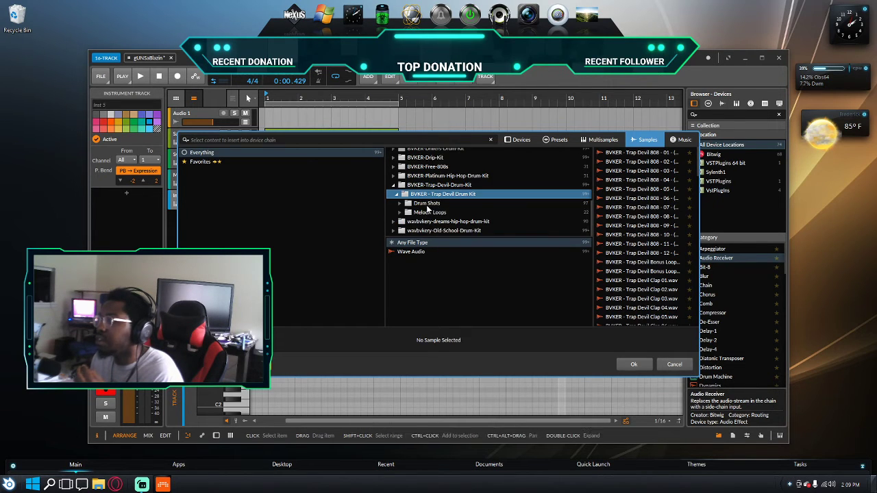
{"action": "double_click", "coordinate": [427, 206]}
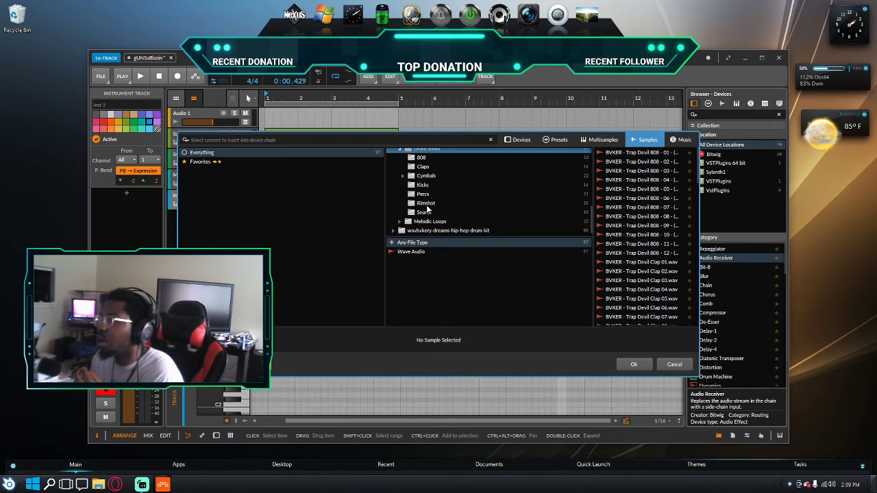
{"action": "left_click", "coordinate": [426, 187]}
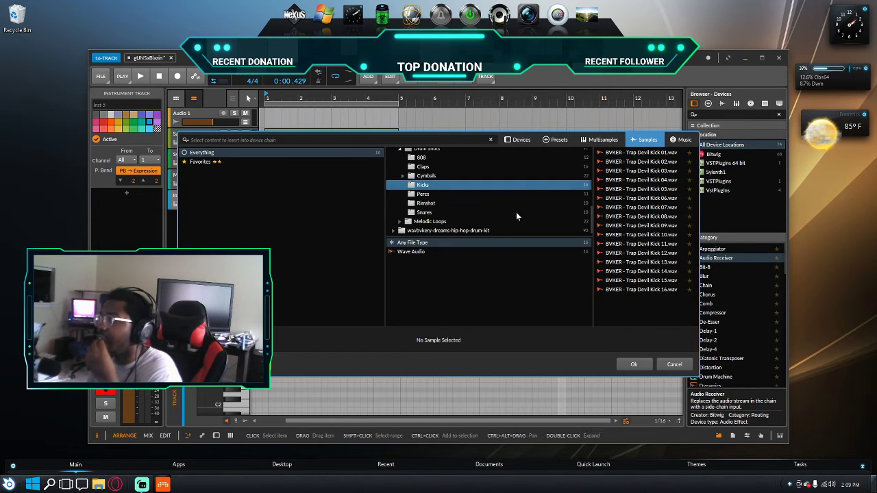
{"action": "left_click", "coordinate": [633, 244]}
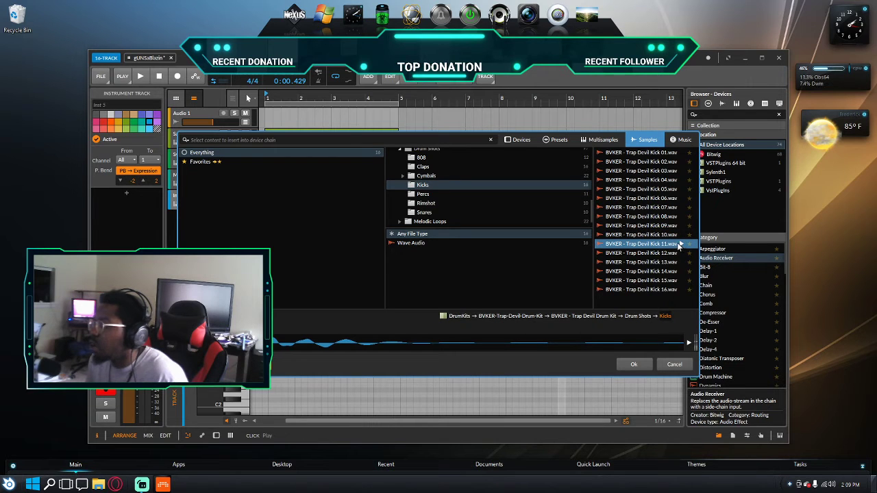
{"action": "double_click", "coordinate": [660, 245]}
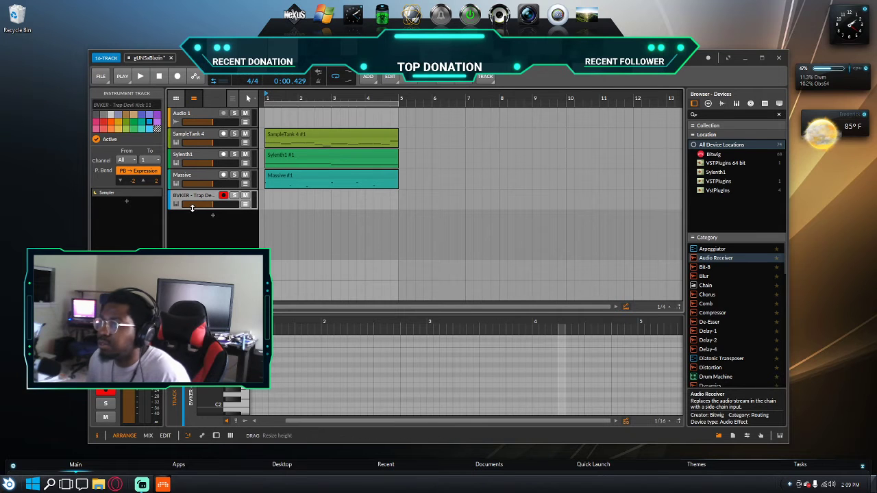
{"action": "key", "text": "Delete"}
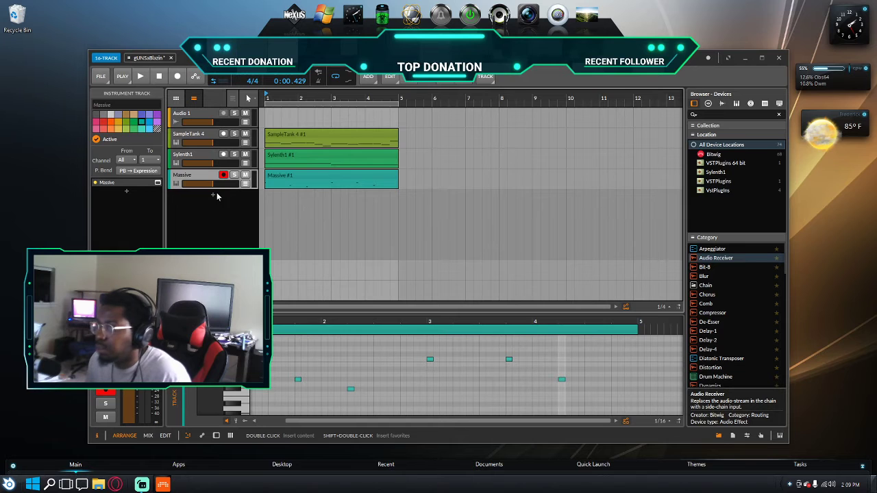
Step: Add an E-Kick instrument track below Massive and create a clip on it from bar 1, extended to four bars
{"action": "double_click", "coordinate": [214, 198]}
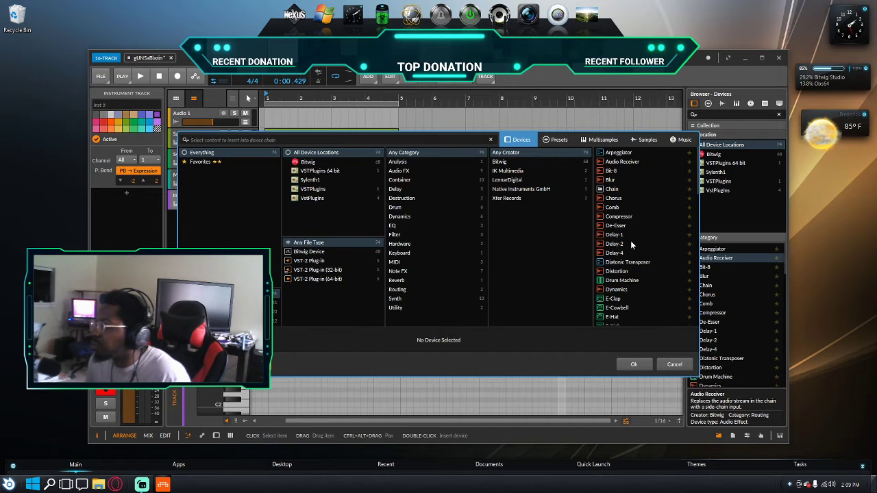
{"action": "double_click", "coordinate": [613, 293]}
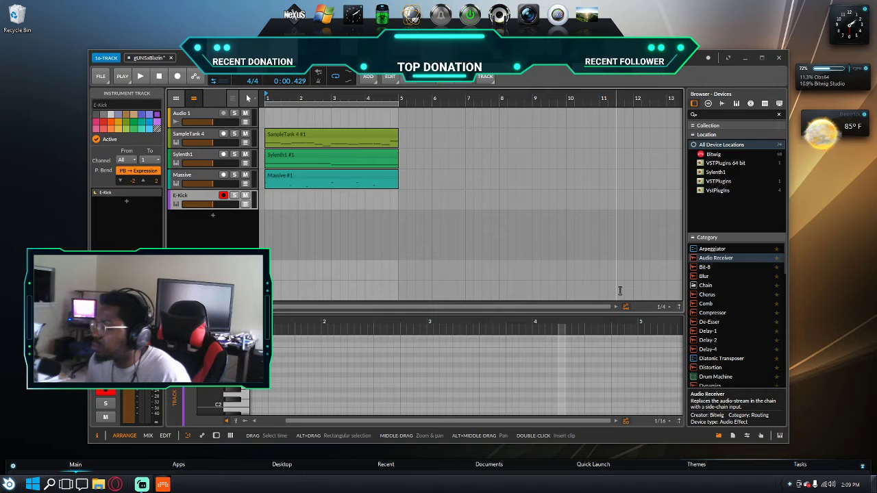
{"action": "left_click", "coordinate": [269, 199]}
{"action": "double_click", "coordinate": [269, 200]}
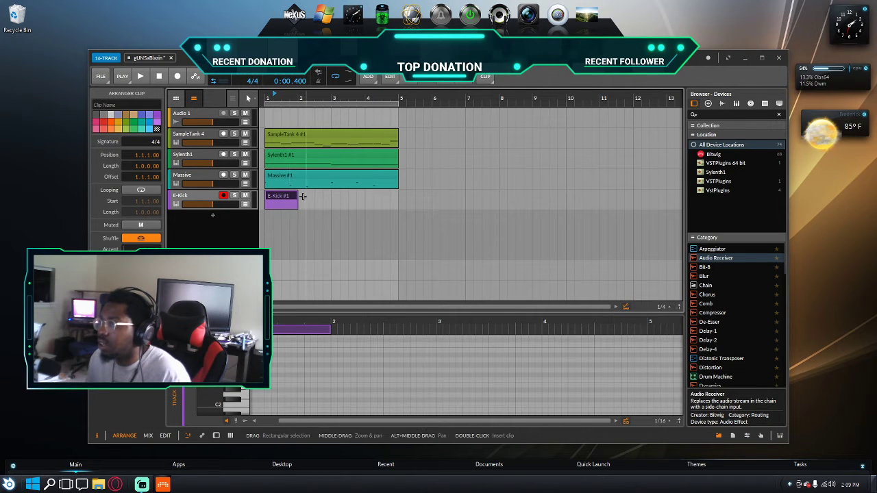
{"action": "left_click_drag", "start_coordinate": [296, 199], "coordinate": [397, 209]}
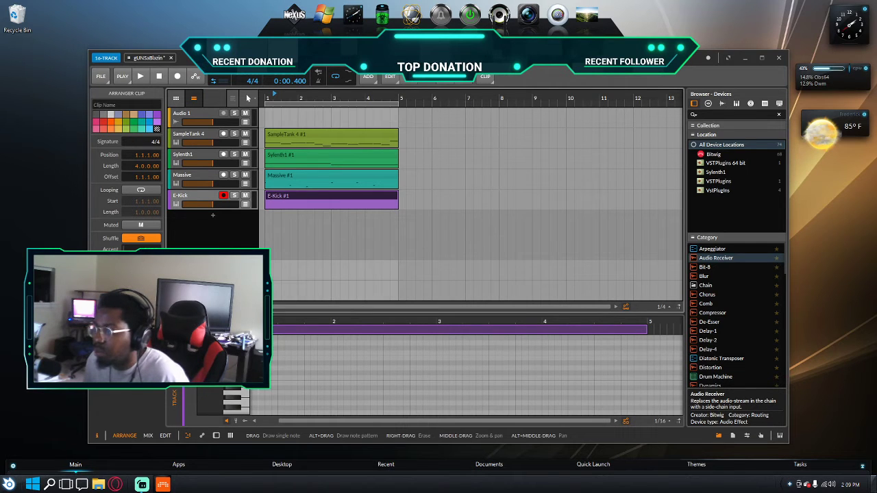
Step: Place a sixteenth kick note at 1.1.1.00 in the E-Kick clip, removing the trial note at 1.2.1.00, and audition it with the loop
{"action": "left_click", "coordinate": [252, 404]}
{"action": "key", "text": "space"}
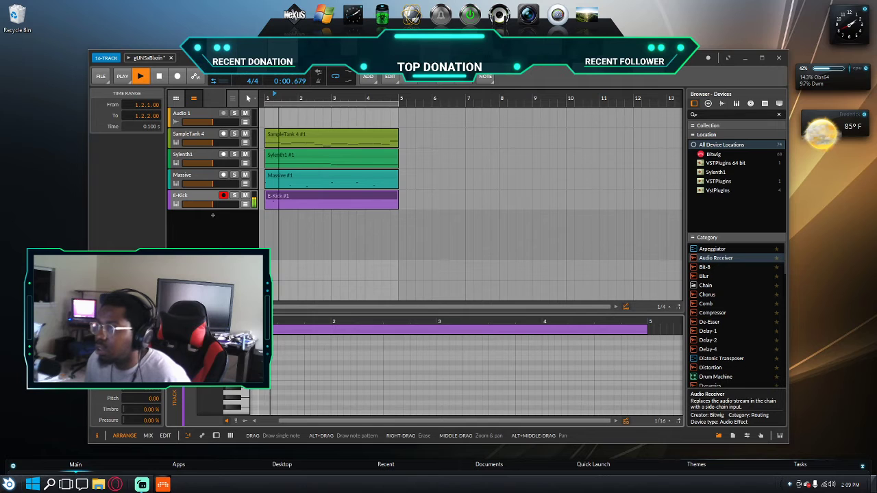
{"action": "key", "text": "space"}
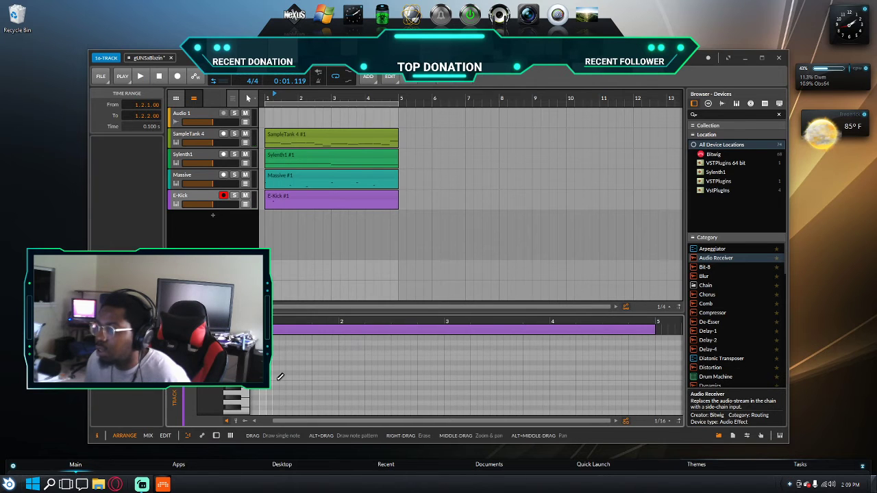
{"action": "left_click", "coordinate": [273, 359]}
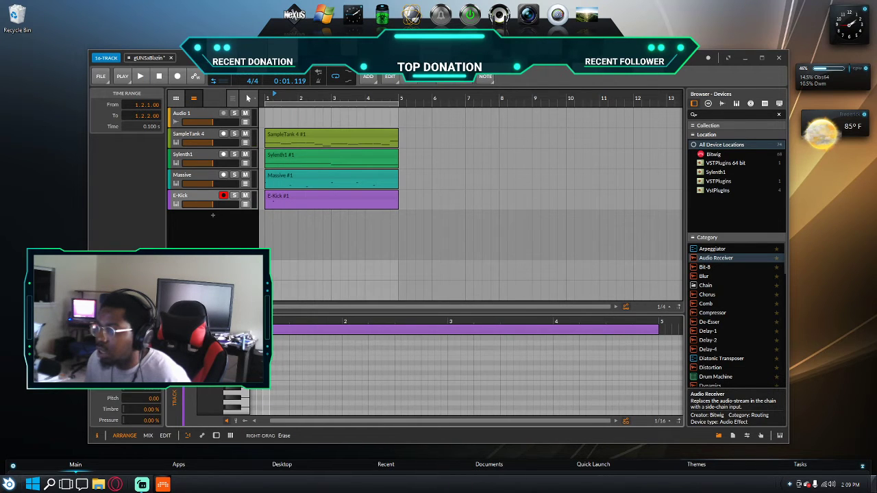
{"action": "left_click", "coordinate": [271, 369]}
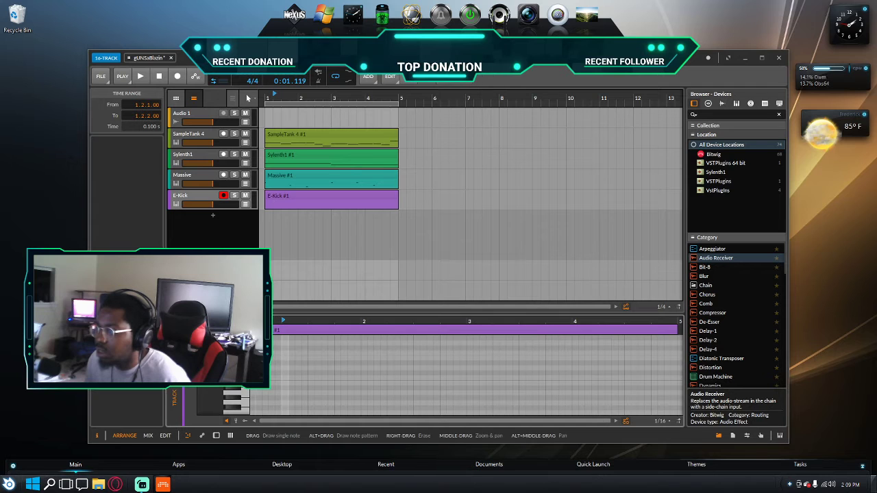
{"action": "left_click", "coordinate": [280, 369]}
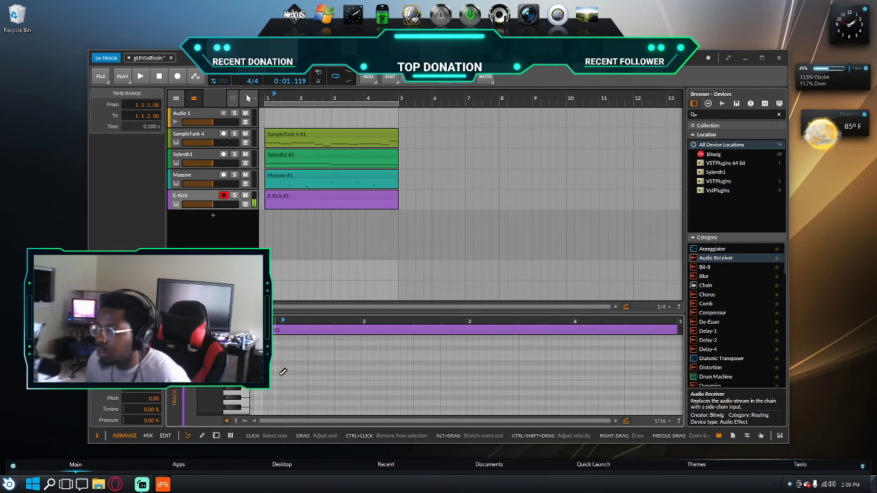
{"action": "key", "text": "space"}
{"action": "key", "text": "space"}
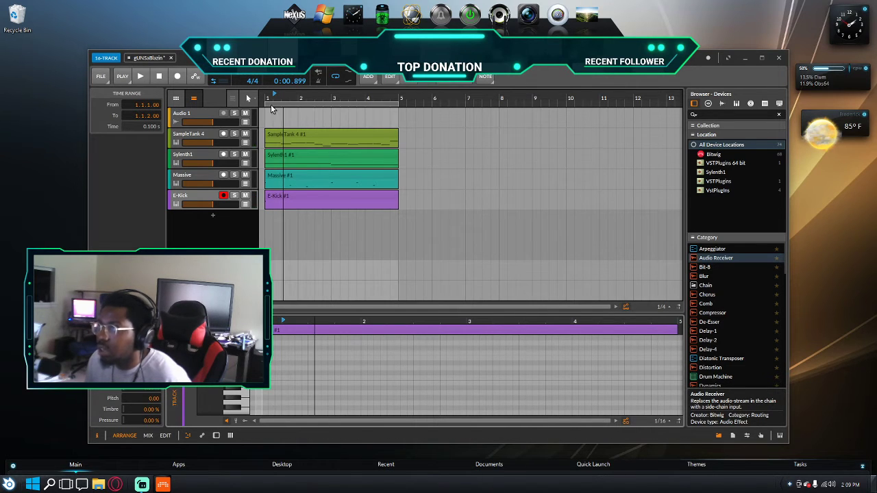
{"action": "key", "text": "space"}
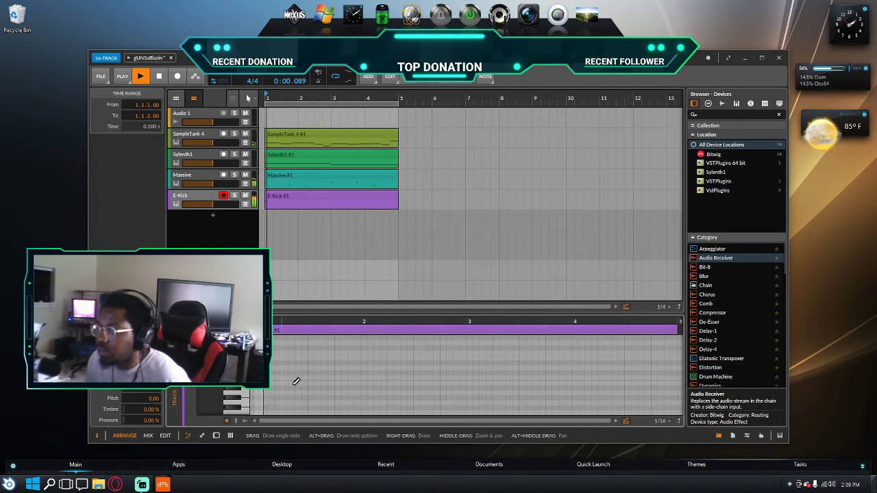
{"action": "key", "text": "space"}
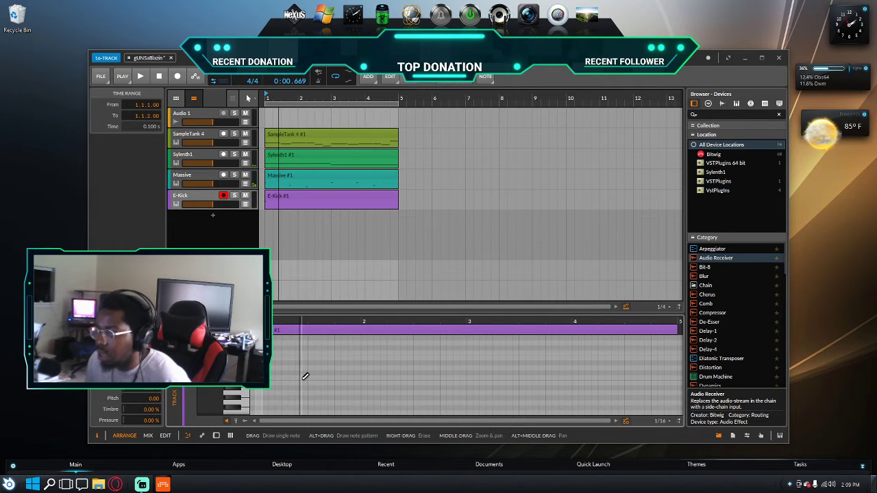
Step: Add sixteenth kick notes at 1.2.4.00, 1.3.4.00 and 1.4.4.00, shifting the last one to 1.4.3.00, and play the loop
{"action": "left_click", "coordinate": [304, 378]}
{"action": "key", "text": "space"}
{"action": "left_click", "coordinate": [331, 377]}
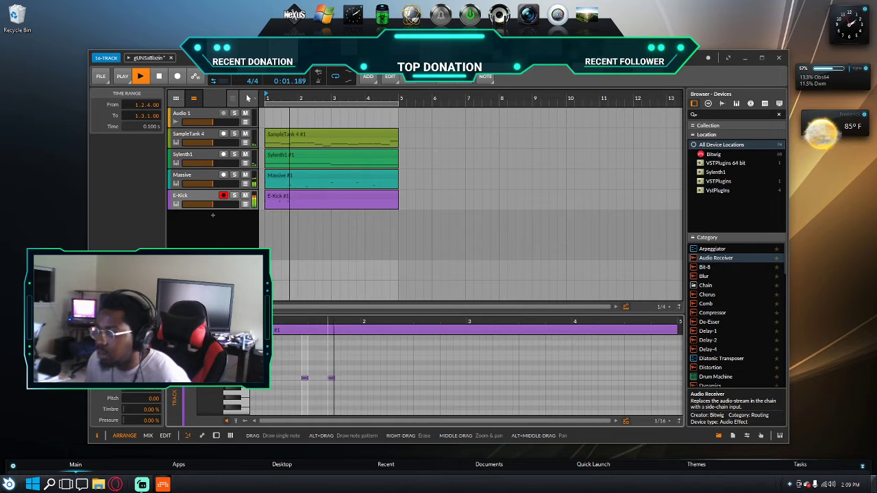
{"action": "left_click", "coordinate": [359, 377]}
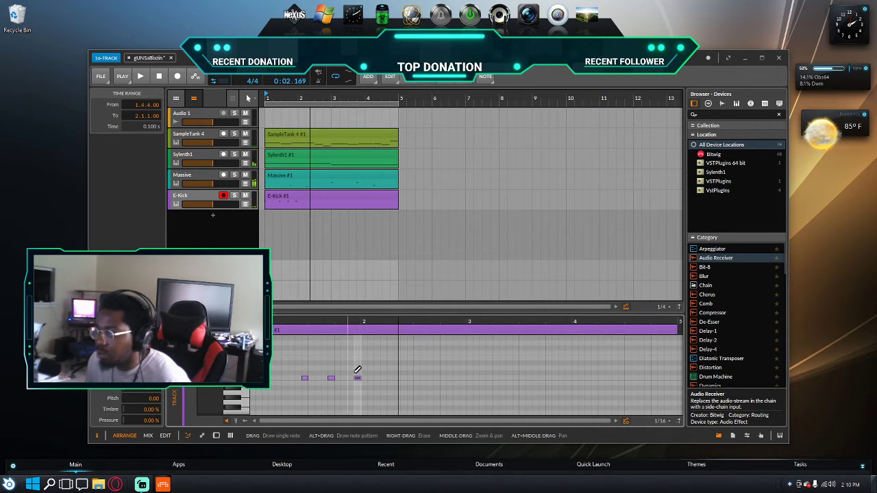
{"action": "left_click_drag", "start_coordinate": [357, 381], "coordinate": [344, 381]}
{"action": "key", "text": "space"}
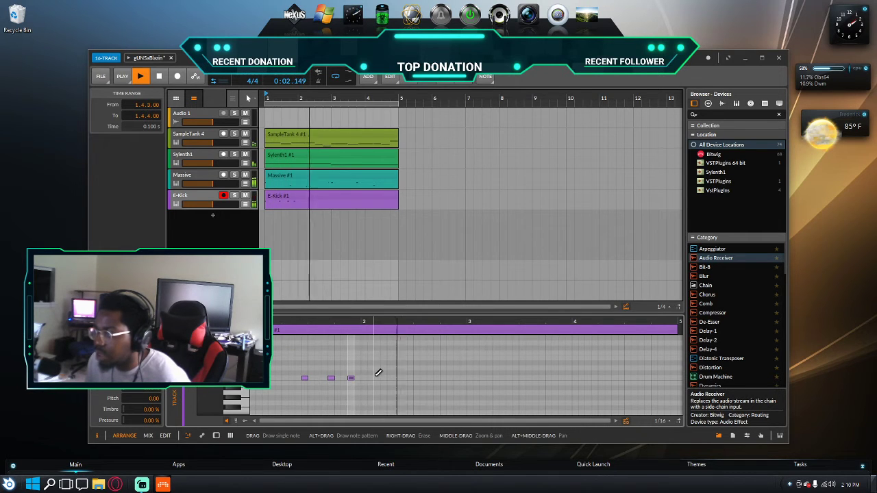
Step: Add sixteenth kick notes at 2.2.1.00 and 2.4.1.00, replaying the loop after each one
{"action": "left_click", "coordinate": [389, 378]}
{"action": "key", "text": "space"}
{"action": "key", "text": "space"}
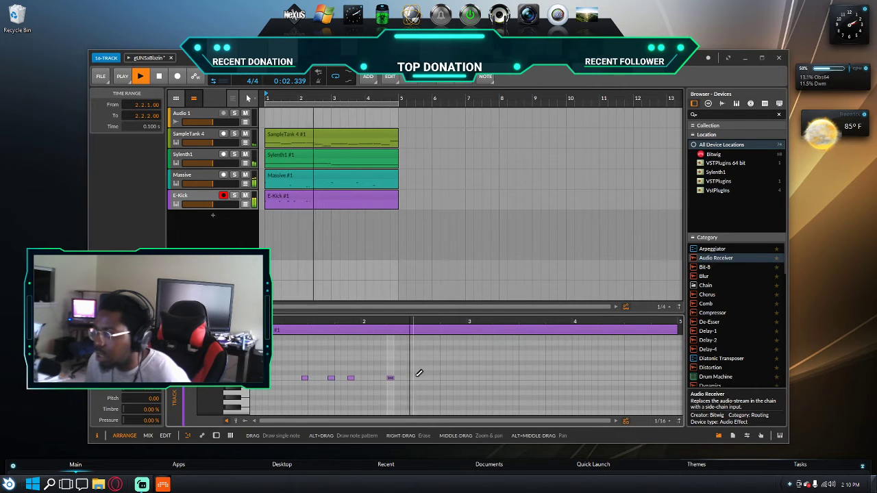
{"action": "left_click", "coordinate": [442, 377]}
{"action": "key", "text": "space"}
{"action": "key", "text": "space"}
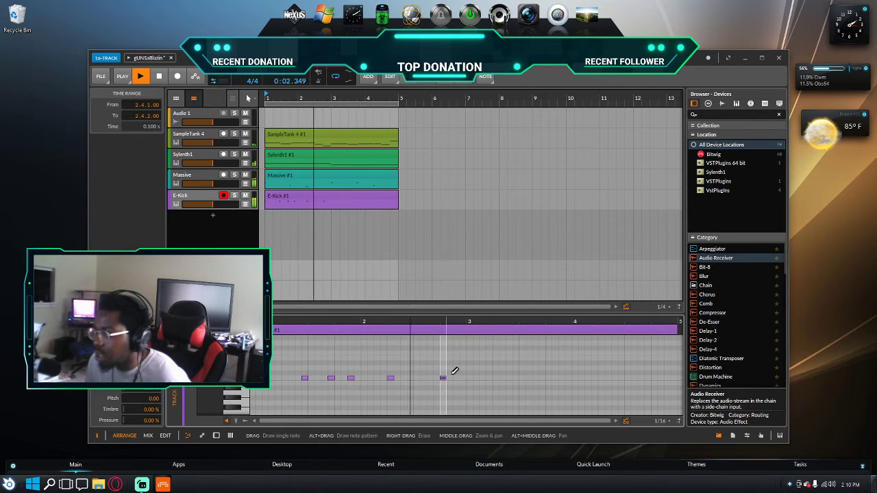
Step: Add sixteenth kick notes at 2.4.4.00 and 3.3.2.00 while auditioning the loop
{"action": "left_click", "coordinate": [463, 377]}
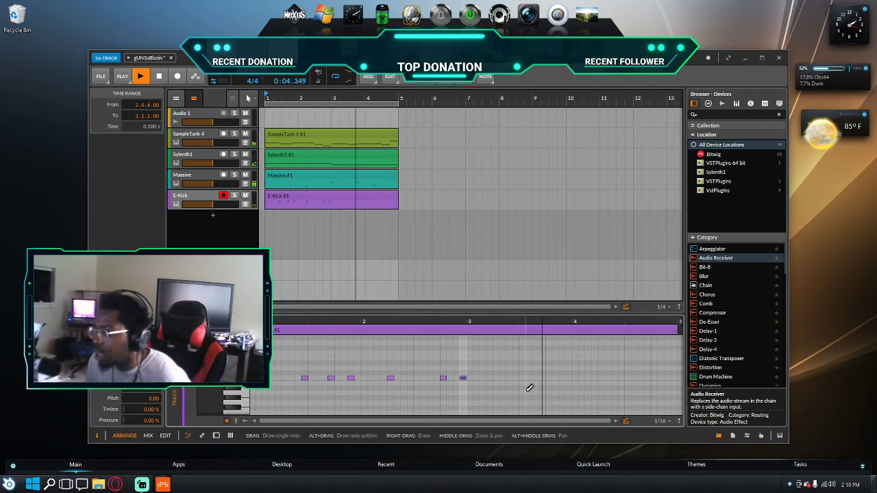
{"action": "key", "text": "space"}
{"action": "key", "text": "space"}
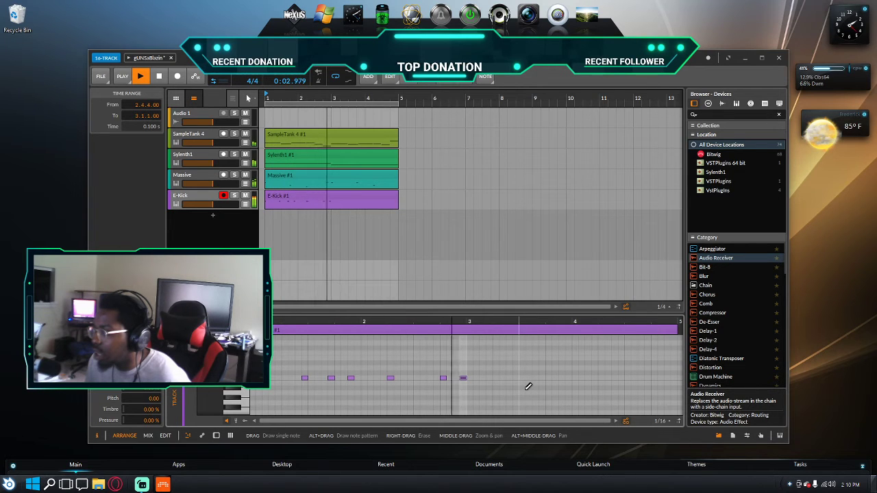
{"action": "left_click", "coordinate": [528, 378]}
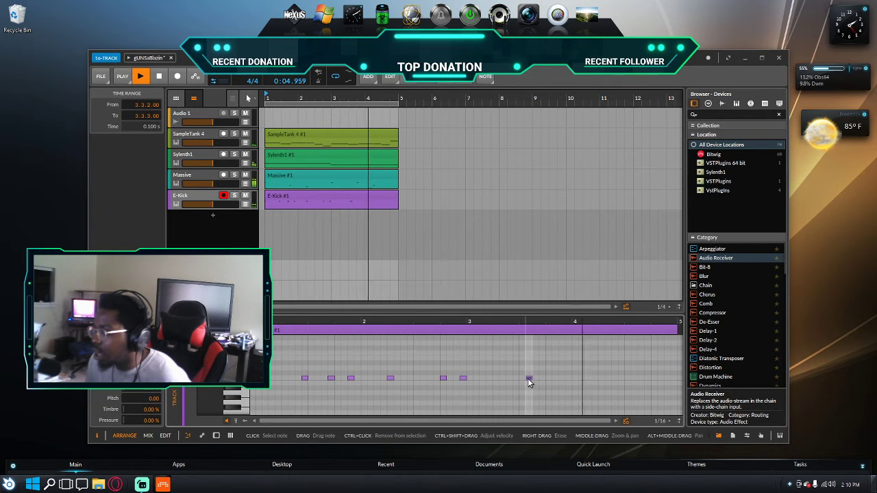
Step: Add a sixteenth kick note at 3.4.4.00, then shift it to 3.4.3.00 and the 3.3.2.00 note to 3.3.1.00
{"action": "left_click", "coordinate": [568, 378]}
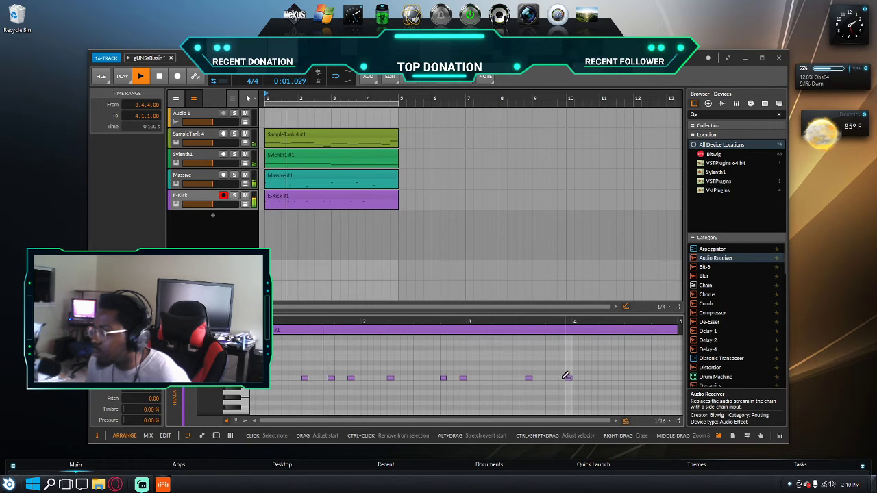
{"action": "left_click", "coordinate": [525, 378]}
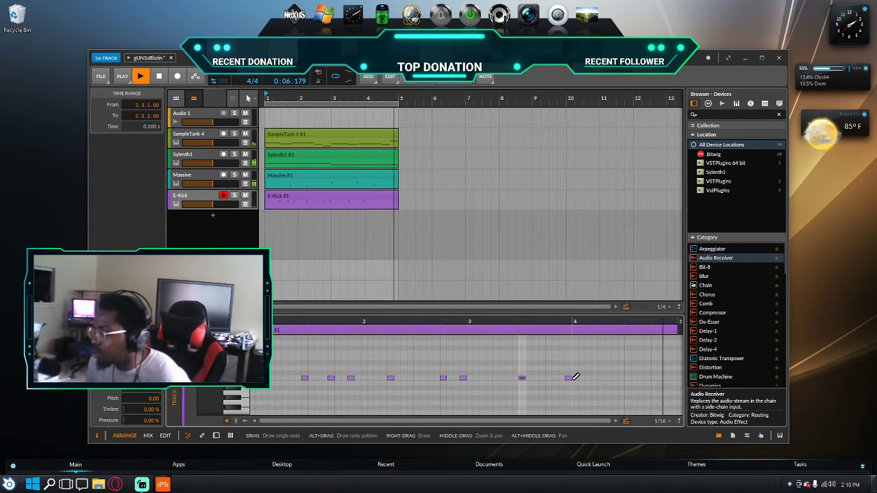
{"action": "left_click_drag", "start_coordinate": [569, 379], "coordinate": [561, 378]}
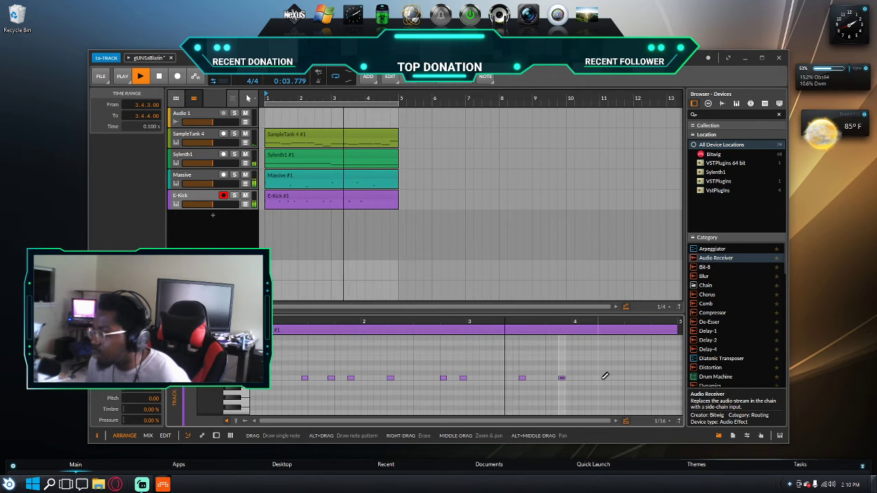
Step: Add sixteenth kick notes at 4.1.4.00, 4.2.1.00, 4.3.3.00, 4.3.4.00, 4.4.1.00 and 4.4.3.00, then stop playback and save the project
{"action": "left_click", "coordinate": [601, 378]}
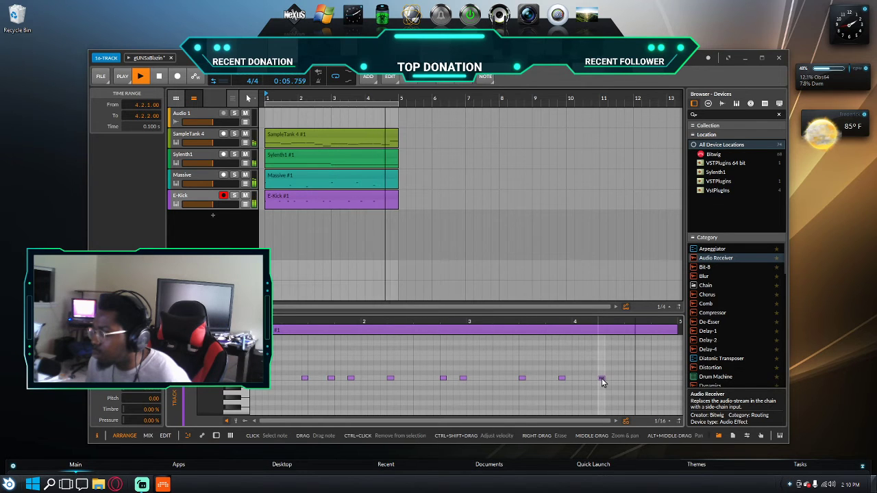
{"action": "left_click", "coordinate": [595, 383]}
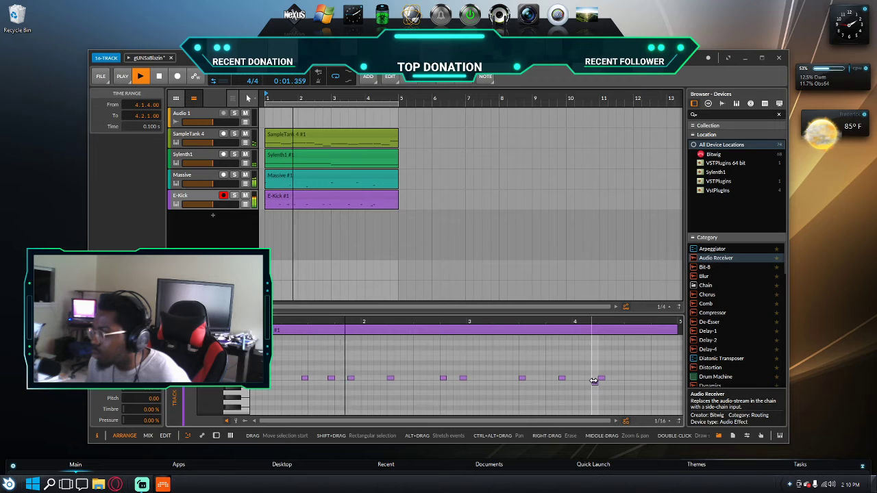
{"action": "left_click", "coordinate": [641, 378]}
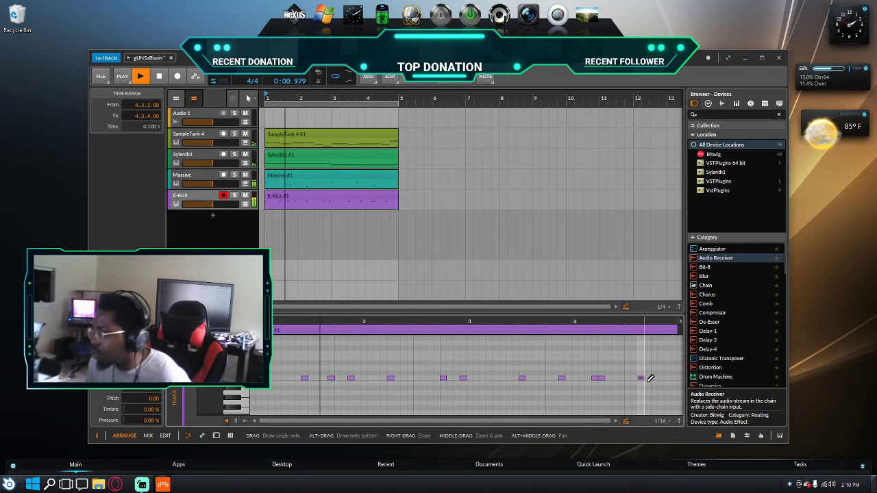
{"action": "left_click", "coordinate": [646, 377]}
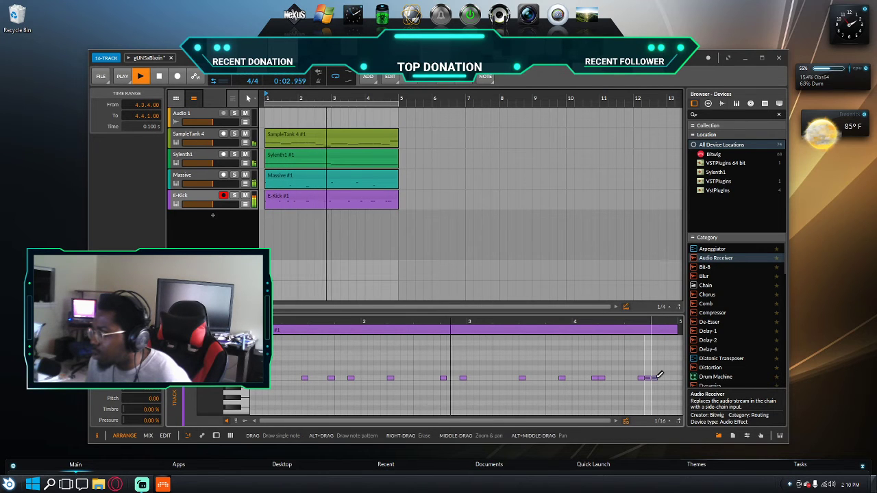
{"action": "left_click", "coordinate": [652, 377]}
{"action": "left_click", "coordinate": [668, 378]}
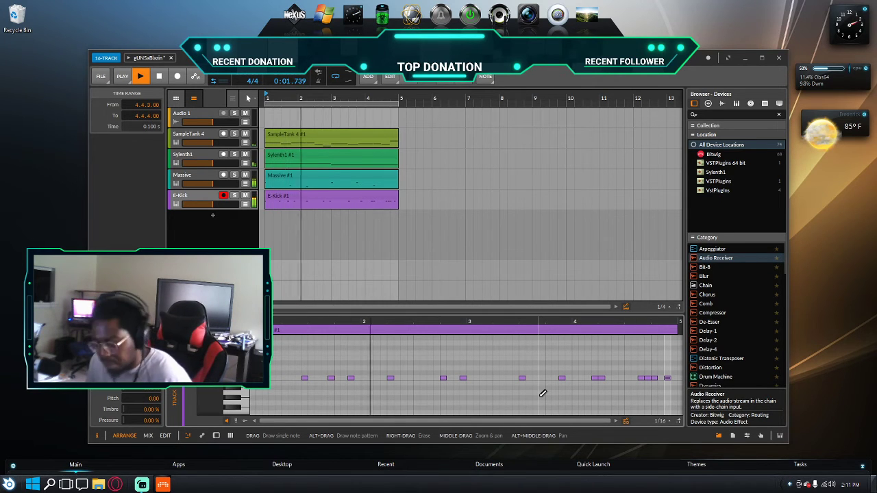
{"action": "key", "text": "space"}
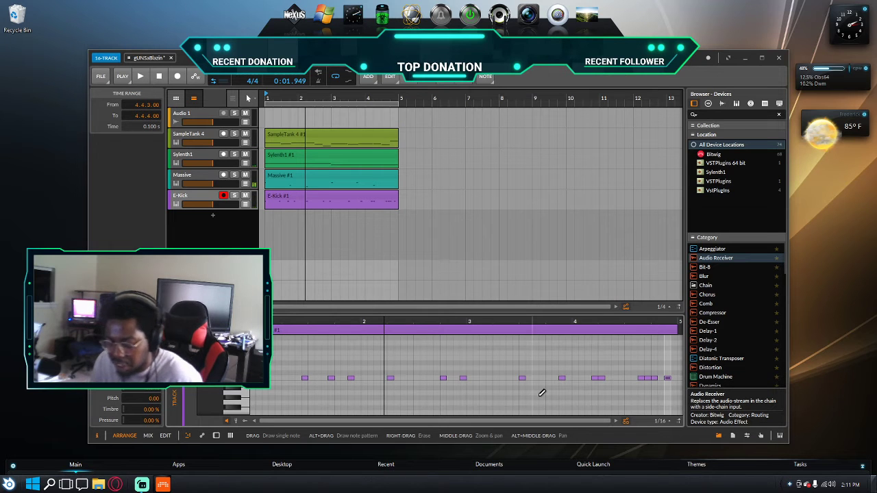
{"action": "key", "text": "ctrl+s"}
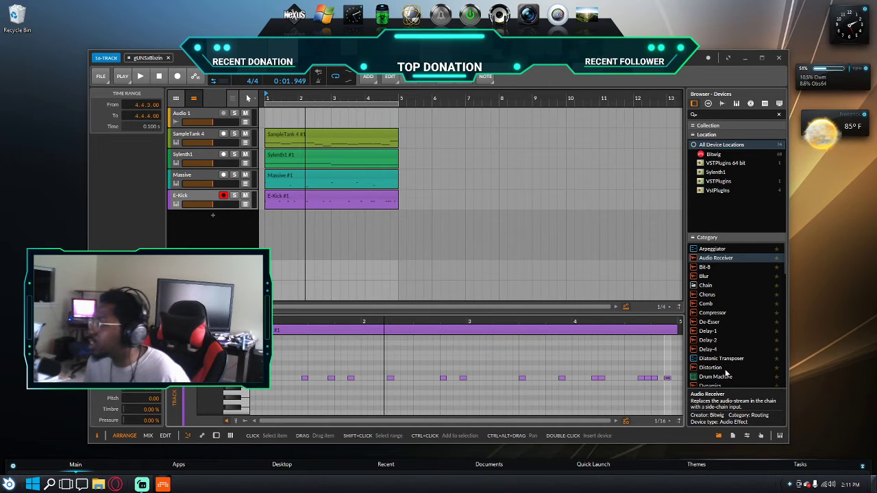
Step: Try loading the E-Hat device on the E-Kick track, and put the E-Kick device back
{"action": "scroll", "coordinate": [727, 373], "scroll_direction": "down", "scroll_amount": 3}
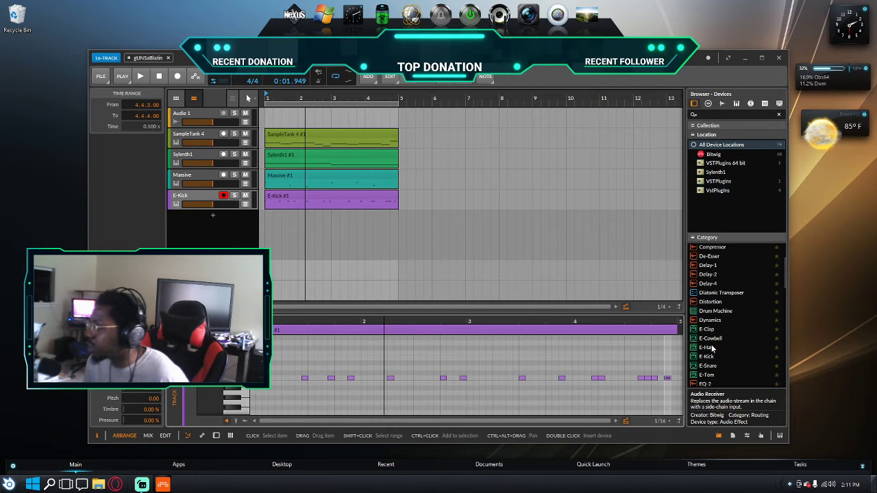
{"action": "left_click", "coordinate": [712, 348]}
{"action": "double_click", "coordinate": [712, 348]}
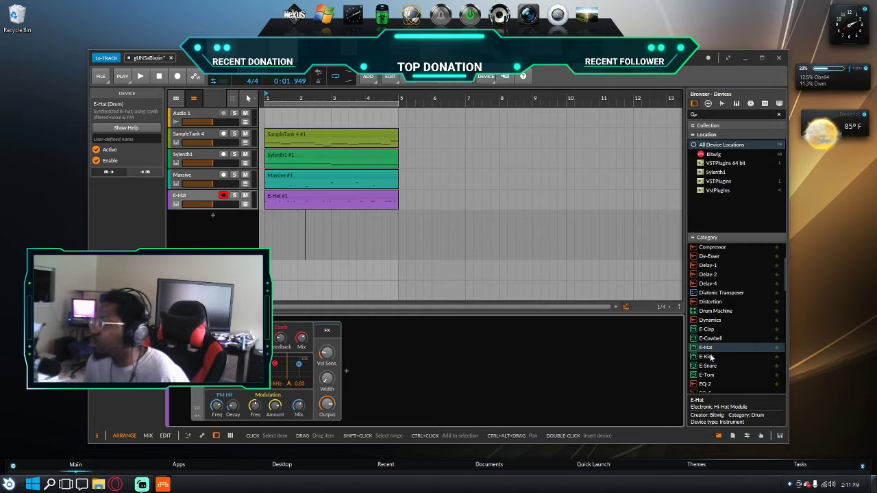
{"action": "left_click", "coordinate": [709, 357]}
{"action": "left_click", "coordinate": [304, 200]}
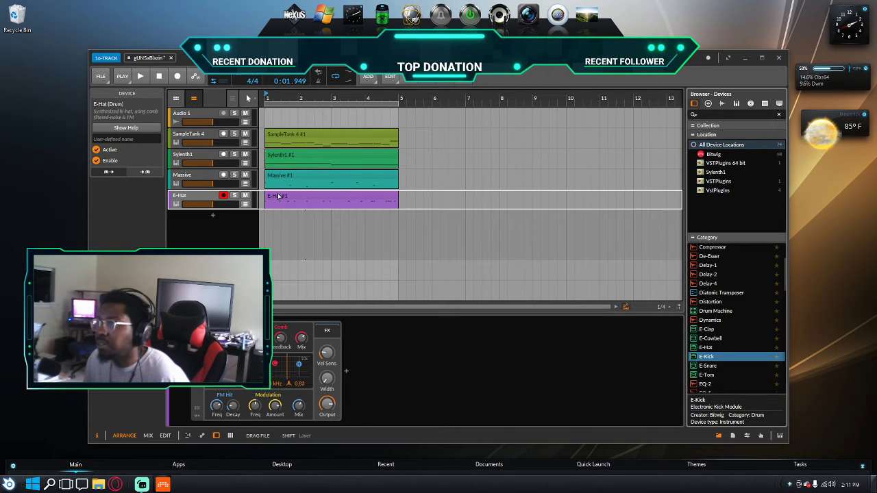
Step: Add a new instrument track with the E-Hat device and open a four-bar clip created on it at 1.1.1.00
{"action": "left_click", "coordinate": [212, 215]}
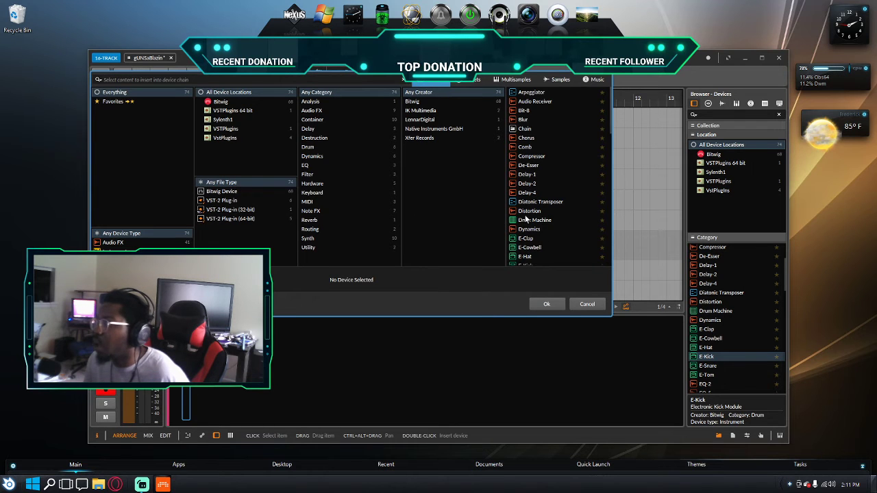
{"action": "double_click", "coordinate": [526, 256]}
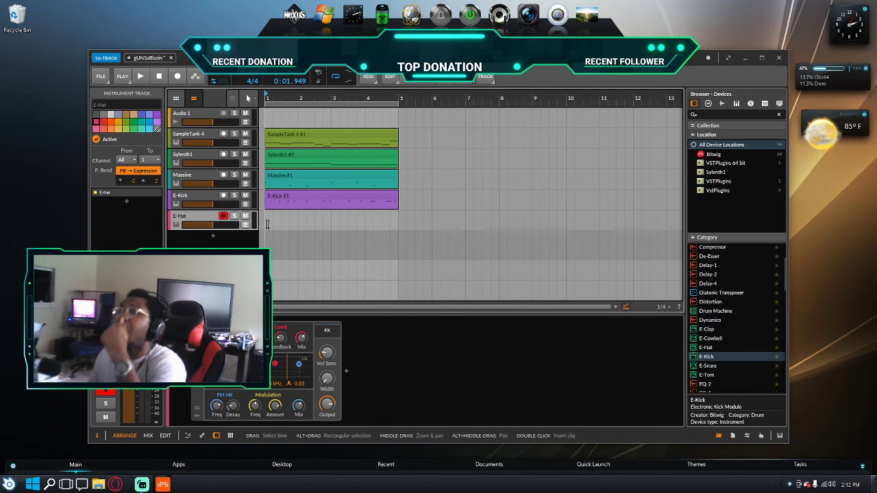
{"action": "double_click", "coordinate": [267, 224]}
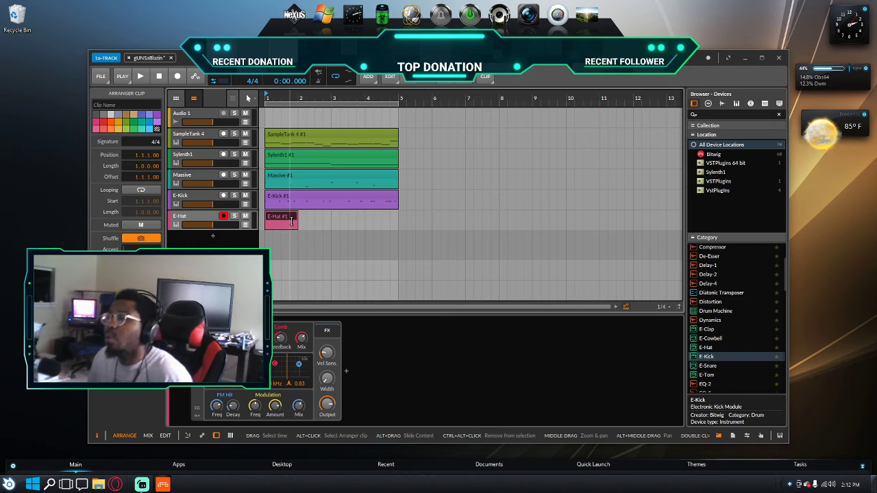
{"action": "left_click_drag", "start_coordinate": [296, 215], "coordinate": [390, 216]}
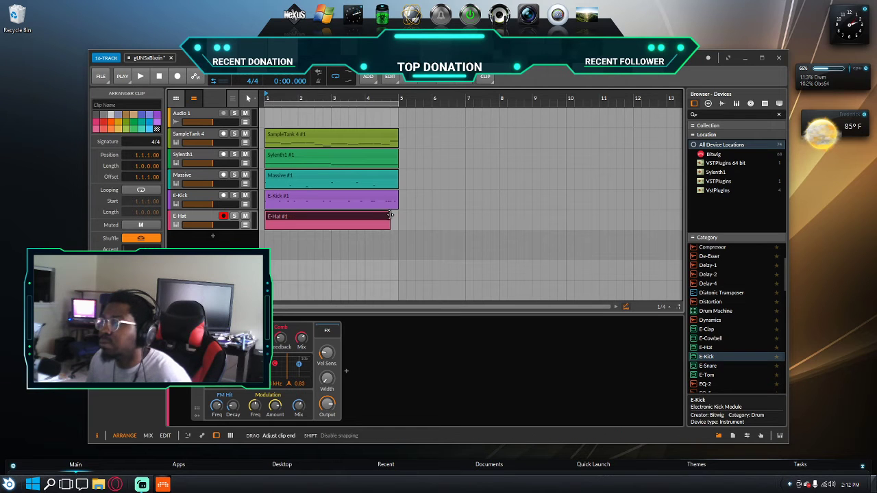
{"action": "double_click", "coordinate": [311, 221]}
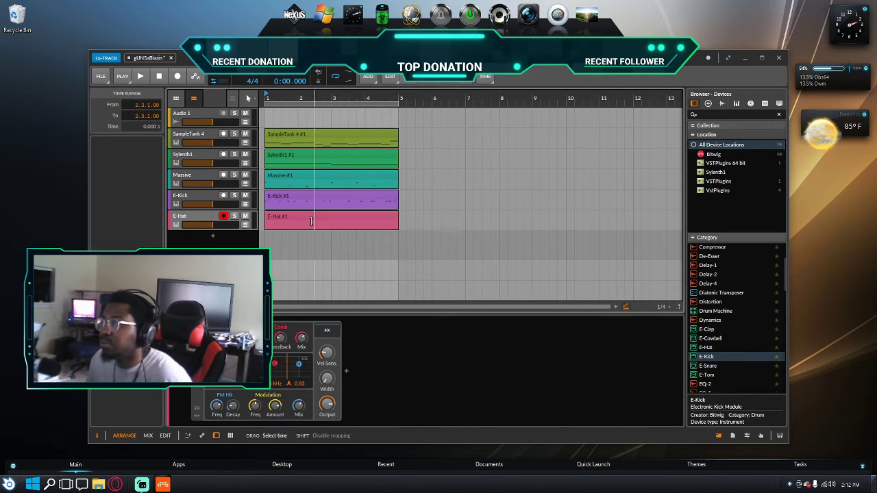
{"action": "left_click", "coordinate": [309, 218]}
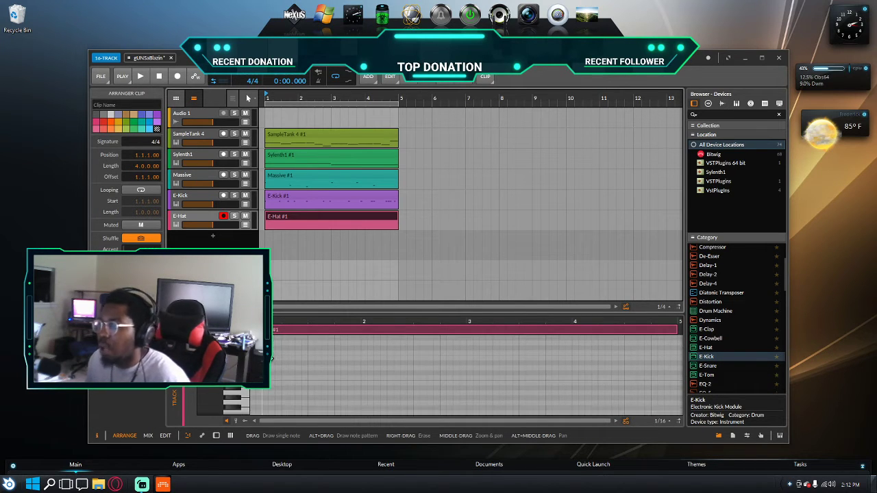
Step: Draw sixteenth hat notes on every eighth of bar 1 through 1.4.3.00 and duplicate the pattern into bars 2, 3 and 4
{"action": "left_click", "coordinate": [278, 377]}
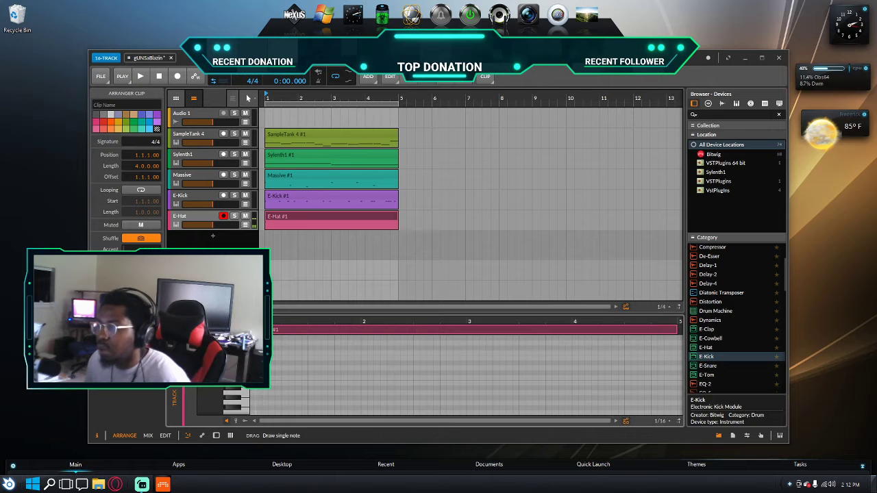
{"action": "left_click", "coordinate": [284, 377]}
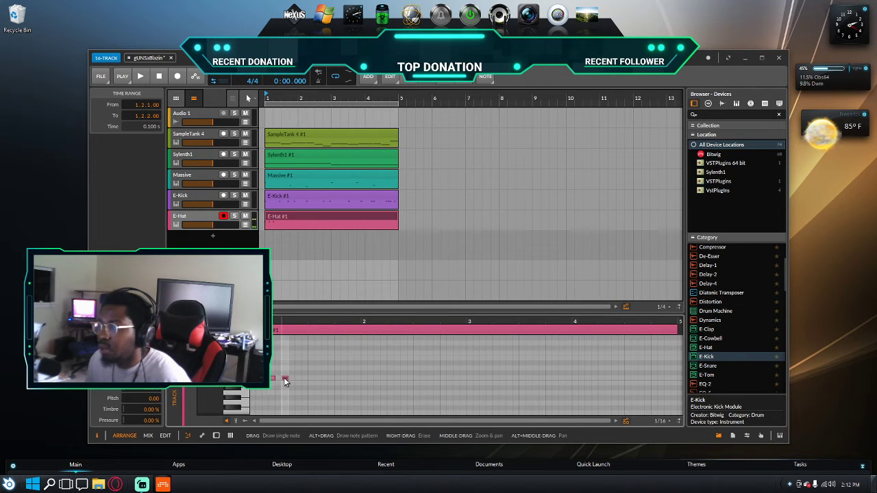
{"action": "left_click", "coordinate": [299, 378]}
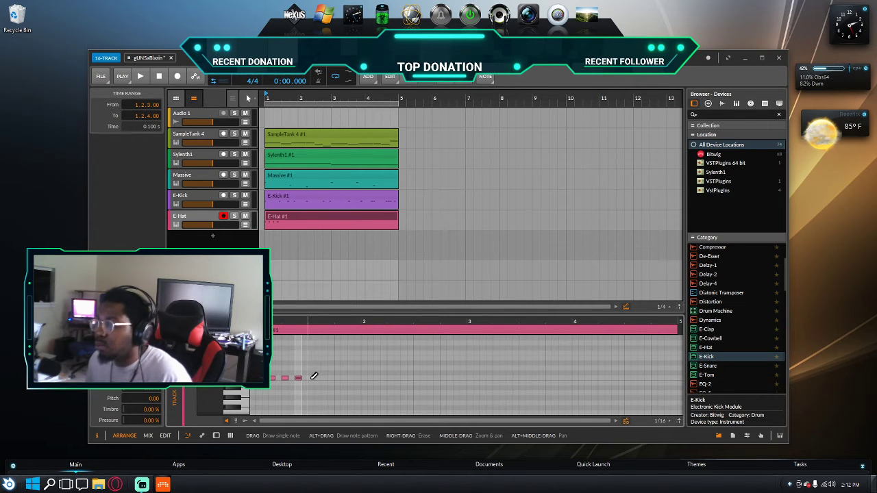
{"action": "left_click", "coordinate": [312, 377]}
{"action": "left_click", "coordinate": [325, 377]}
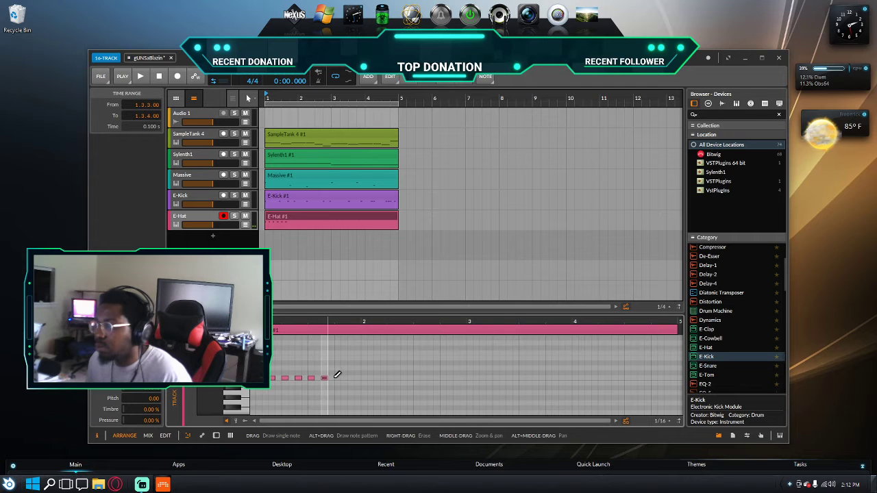
{"action": "left_click", "coordinate": [337, 377]}
{"action": "left_click", "coordinate": [350, 377]}
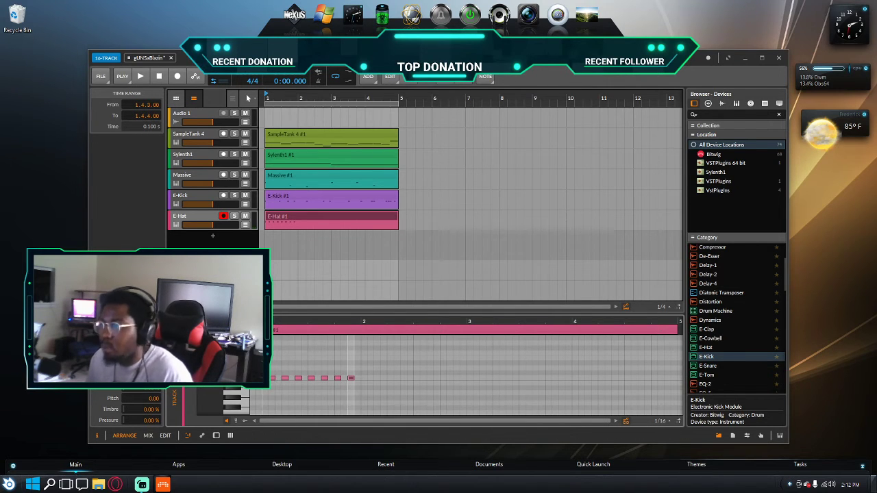
{"action": "left_click_drag", "start_coordinate": [272, 379], "coordinate": [362, 403]}
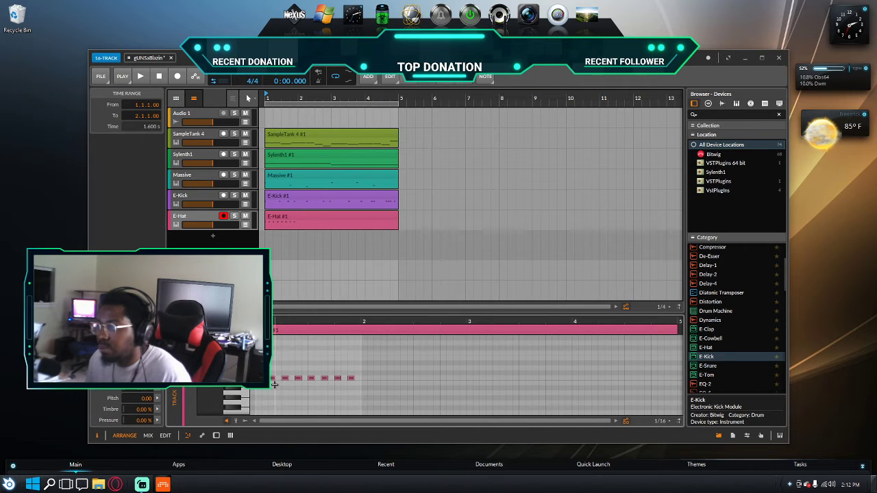
{"action": "left_click_drag", "start_coordinate": [271, 379], "coordinate": [574, 379]}
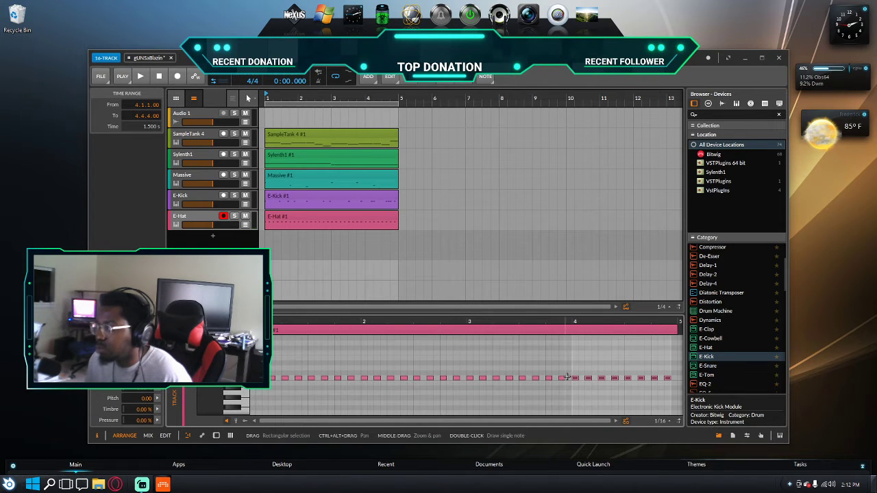
Step: Fill the start of the E-Hat pattern with extra sixteenth notes at 1.1.2.00 and 1.1.4.00
{"action": "key", "text": "2"}
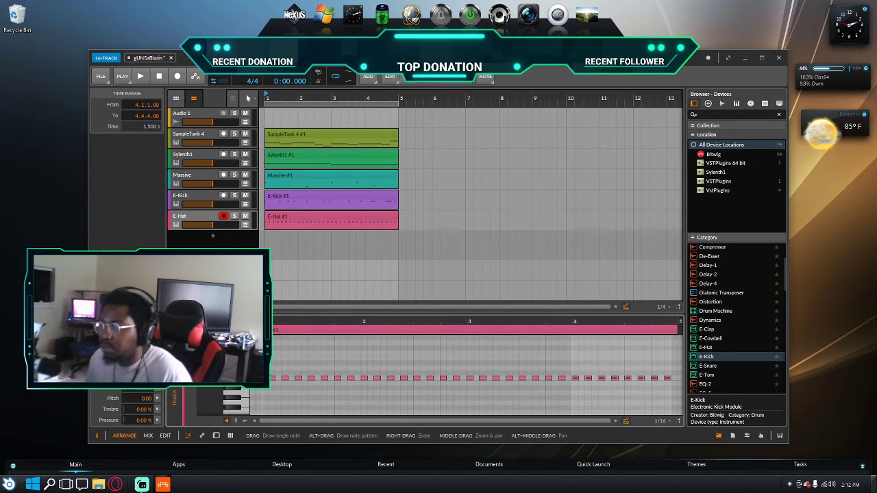
{"action": "left_click", "coordinate": [280, 378]}
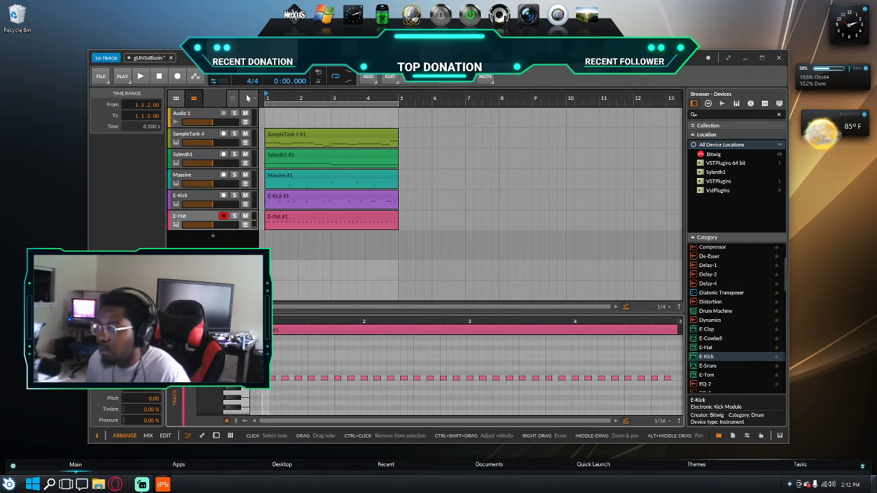
{"action": "key", "text": "1"}
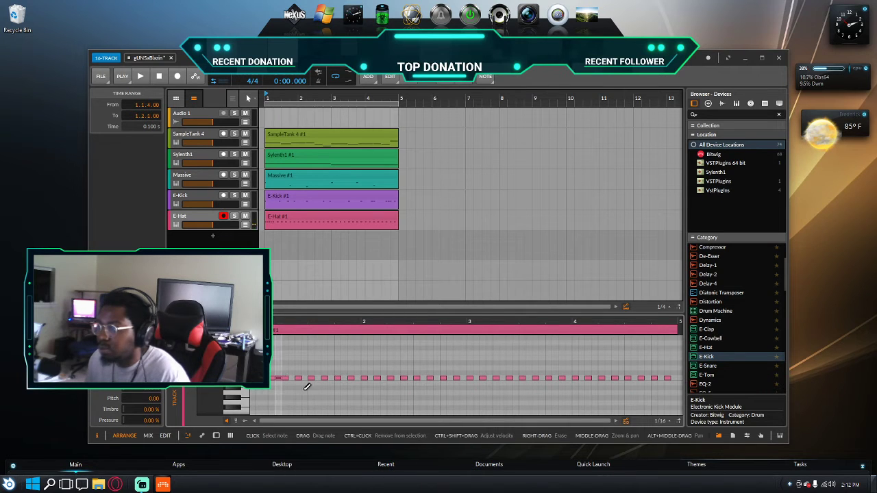
{"action": "key", "text": "2"}
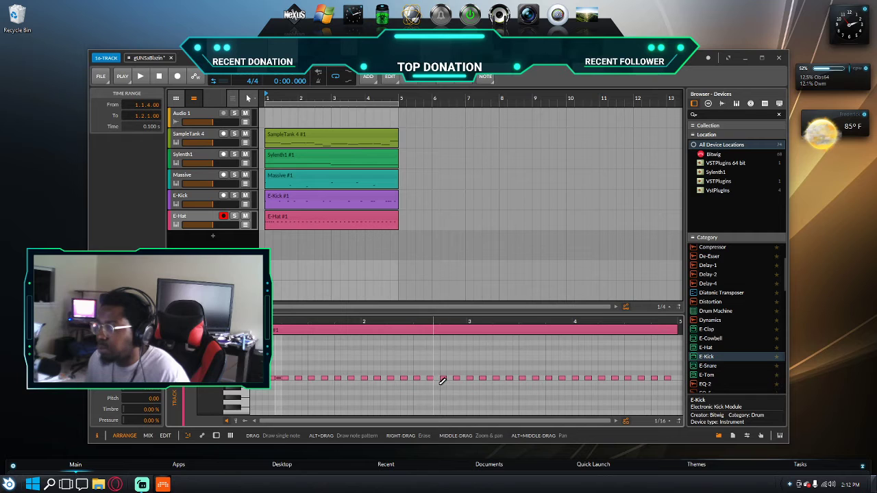
Step: Add a run of sixteenth hat notes one row lower from 2.3.4.00 through 3.1.2.00, plus a main-row note at 4.2.2.00, and play the loop
{"action": "left_click", "coordinate": [440, 382]}
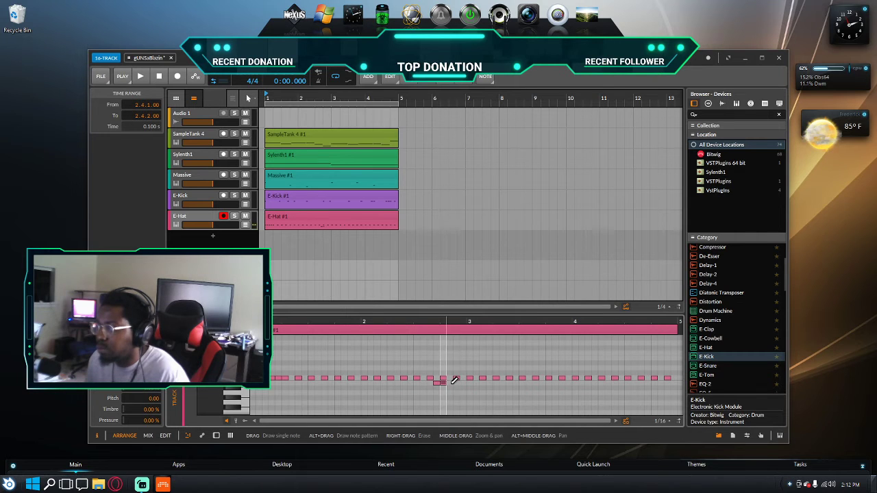
{"action": "left_click", "coordinate": [463, 383]}
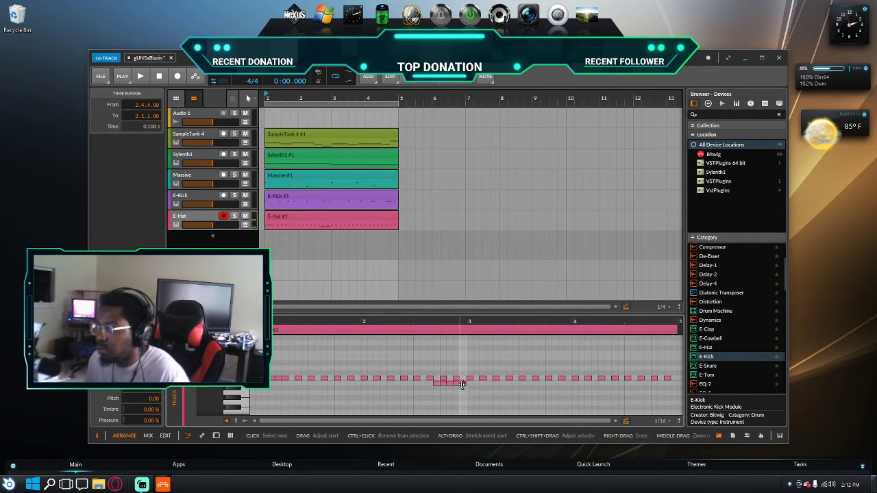
{"action": "left_click", "coordinate": [473, 383]}
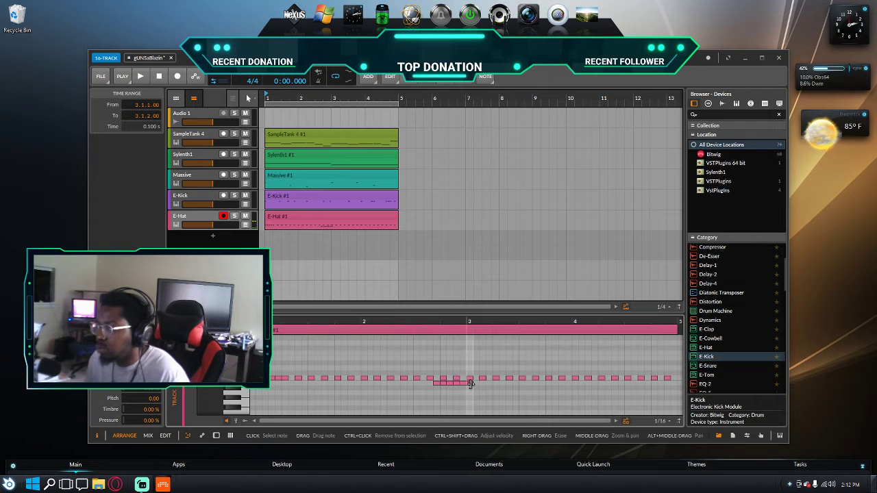
{"action": "left_click", "coordinate": [609, 379]}
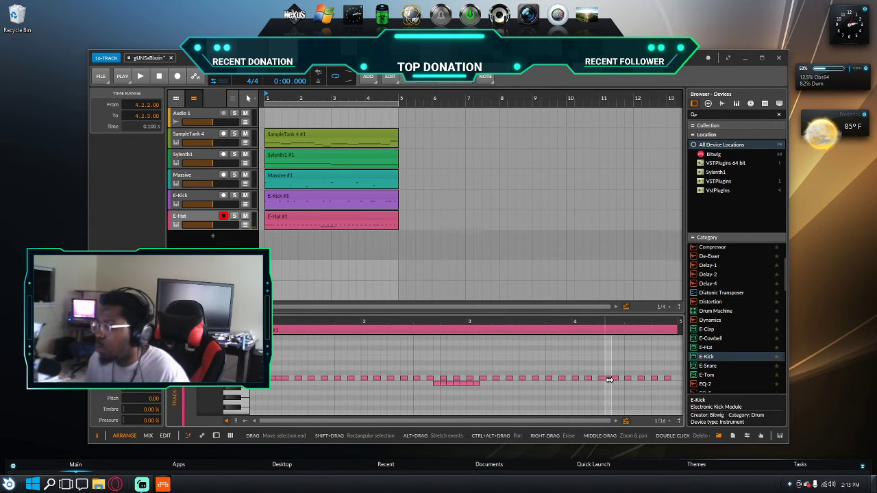
{"action": "key", "text": "space"}
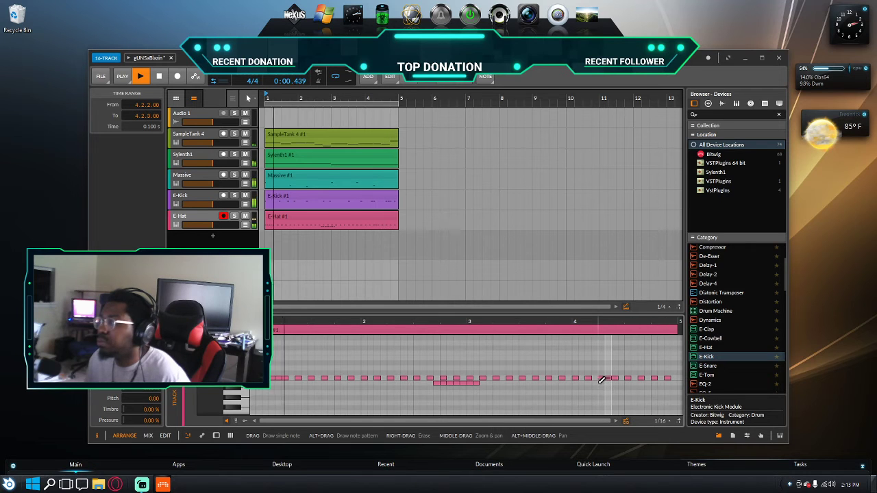
Step: Add sixteenth hat notes to the main row at 4.1.4.00 and 4.1.2.00, and slightly raise the Sylenth1 track volume
{"action": "left_click", "coordinate": [594, 378]}
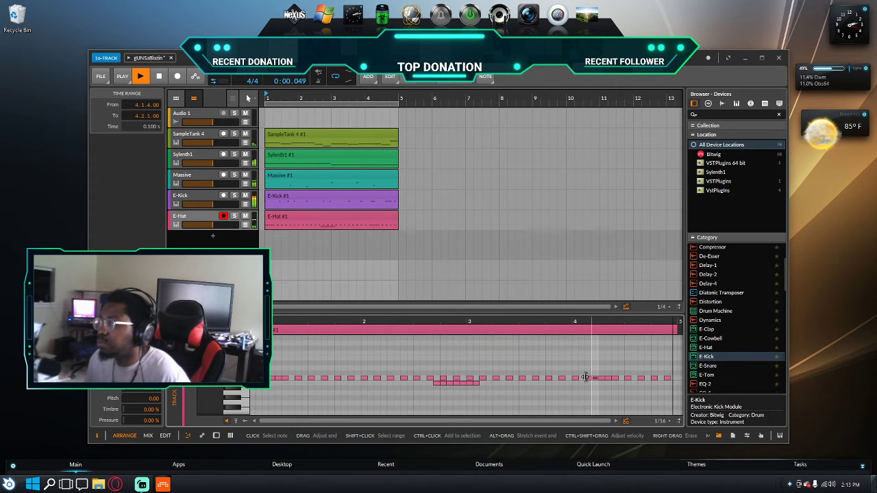
{"action": "left_click", "coordinate": [581, 378]}
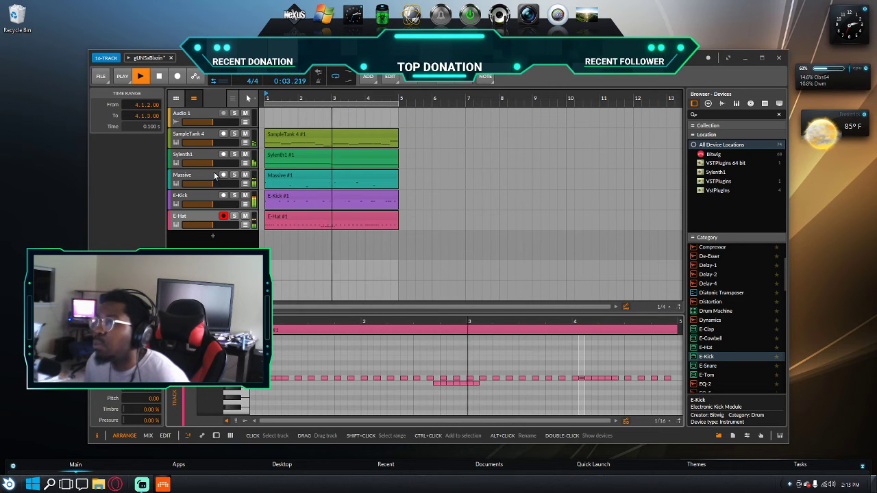
{"action": "left_click_drag", "start_coordinate": [213, 163], "coordinate": [219, 164]}
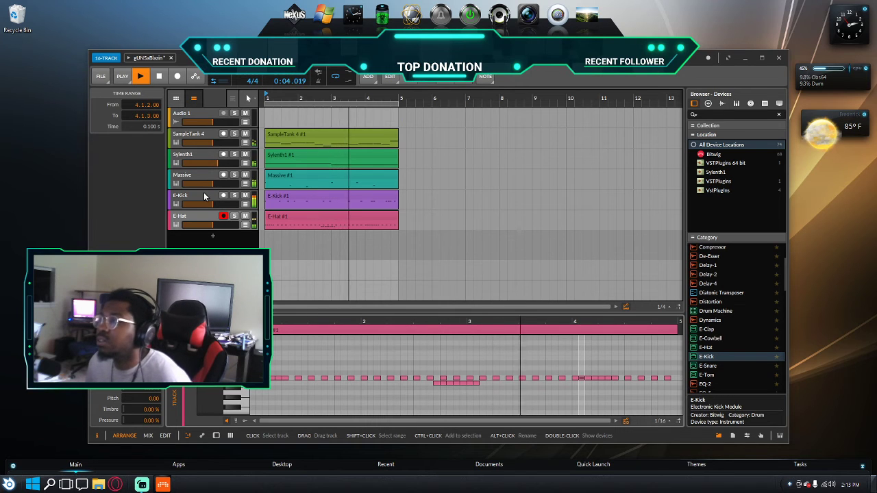
{"action": "key", "text": "space"}
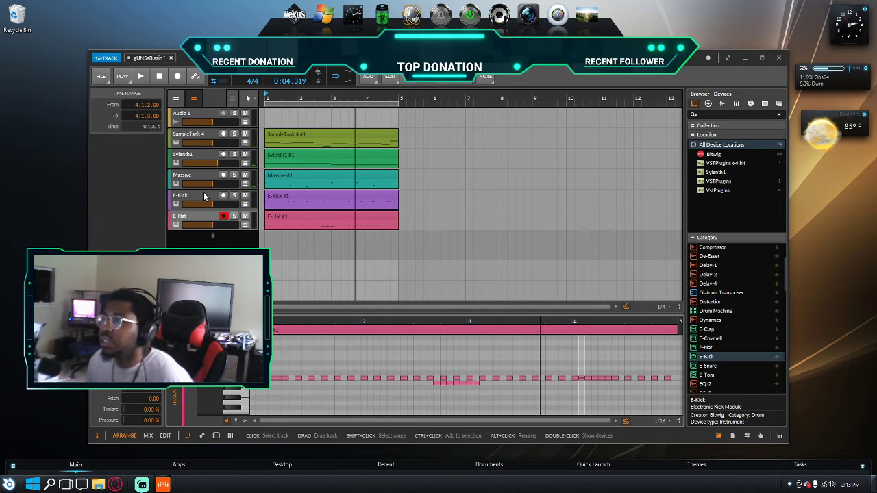
Step: Add a new instrument track with the E-Clap device and create a four-bar clip on it at 1.1.1.00
{"action": "left_click", "coordinate": [215, 237]}
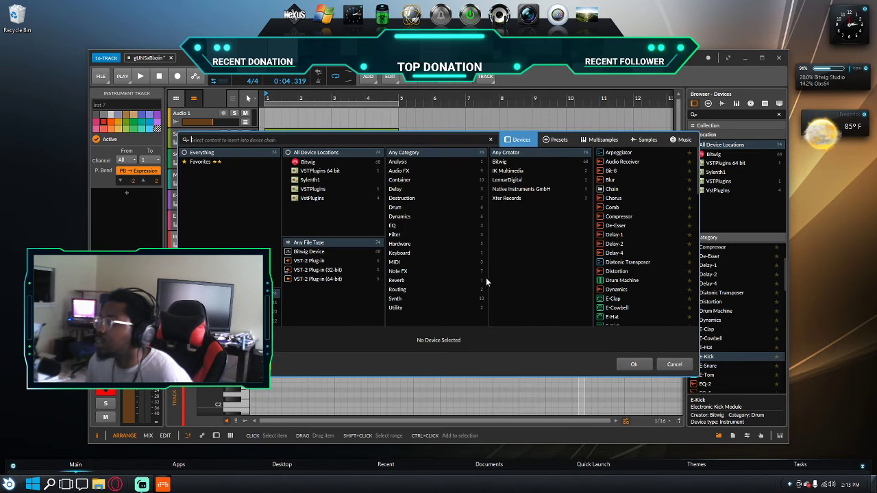
{"action": "double_click", "coordinate": [611, 300]}
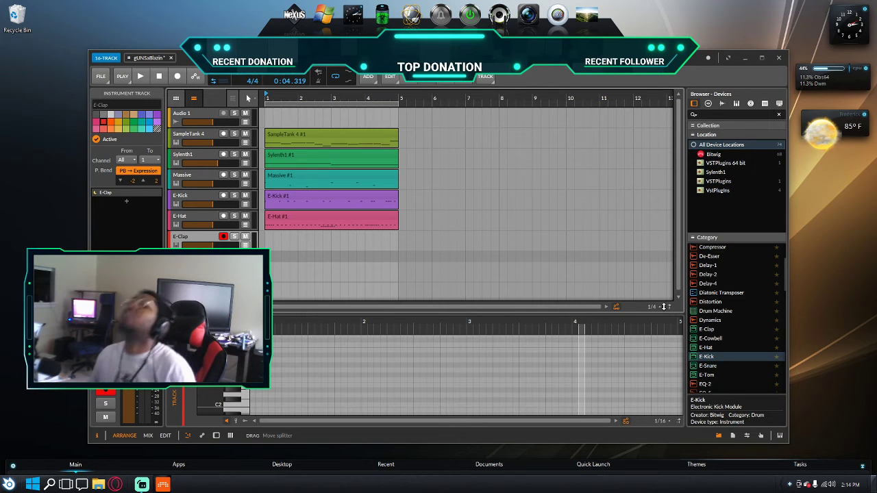
{"action": "double_click", "coordinate": [267, 240]}
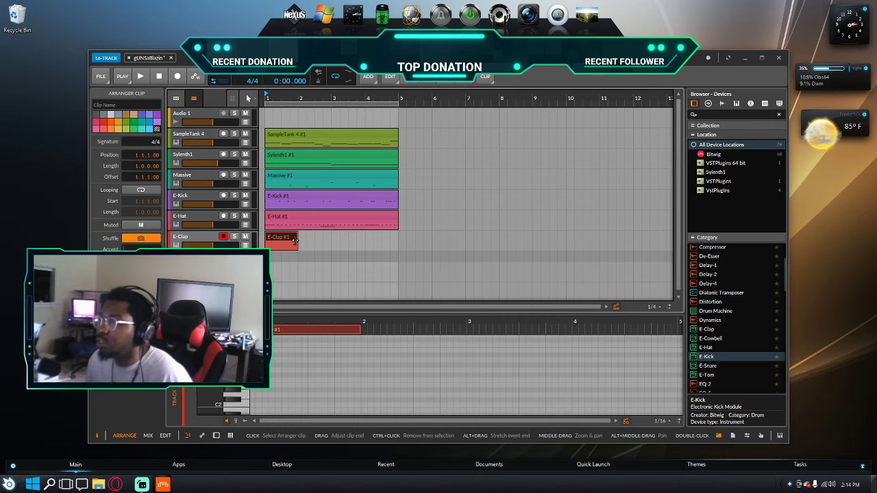
{"action": "left_click_drag", "start_coordinate": [296, 239], "coordinate": [392, 241]}
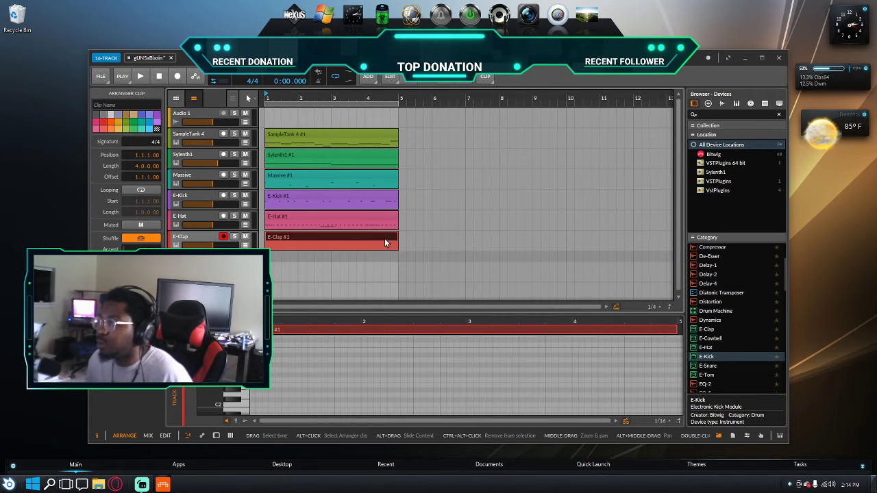
Step: Draw stacks of three adjacent sixteenth clap notes at 1.3.1.00 and 3.3.1.00 in the E-Clap clip
{"action": "left_click", "coordinate": [310, 346]}
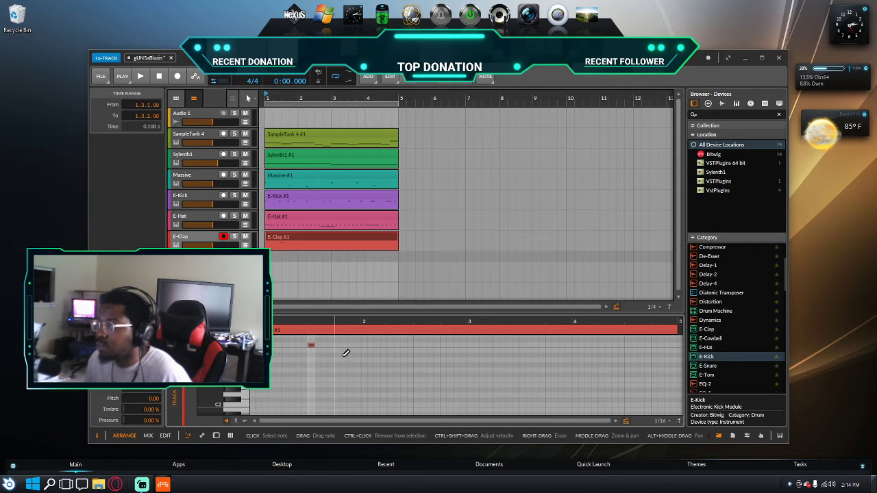
{"action": "left_click", "coordinate": [522, 346]}
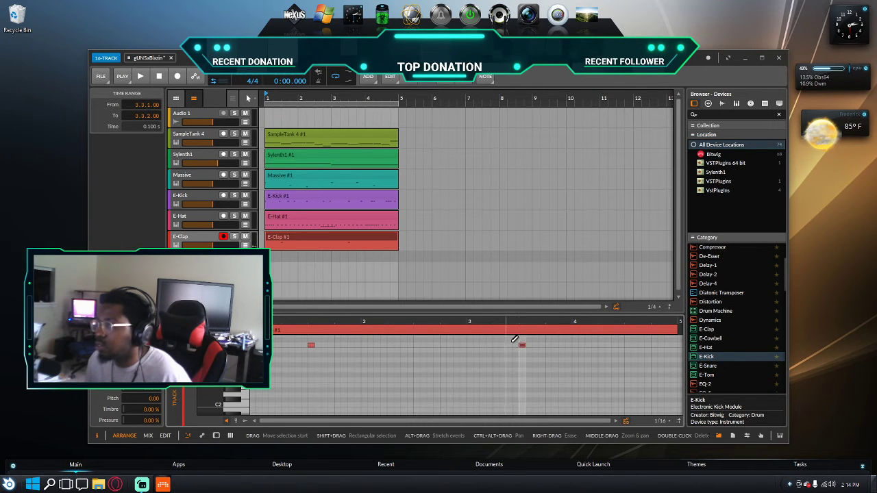
{"action": "left_click", "coordinate": [311, 346]}
{"action": "left_click", "coordinate": [312, 341]}
{"action": "left_click", "coordinate": [312, 350]}
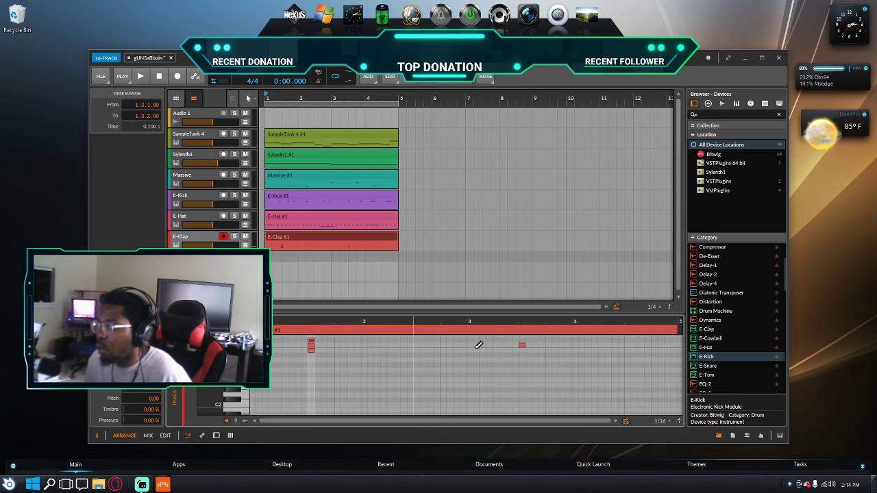
{"action": "left_click", "coordinate": [524, 342]}
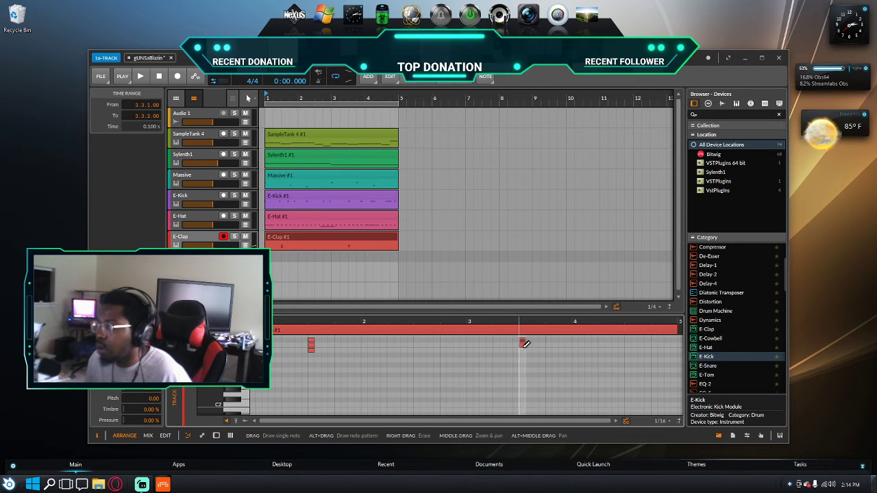
{"action": "left_click", "coordinate": [523, 350]}
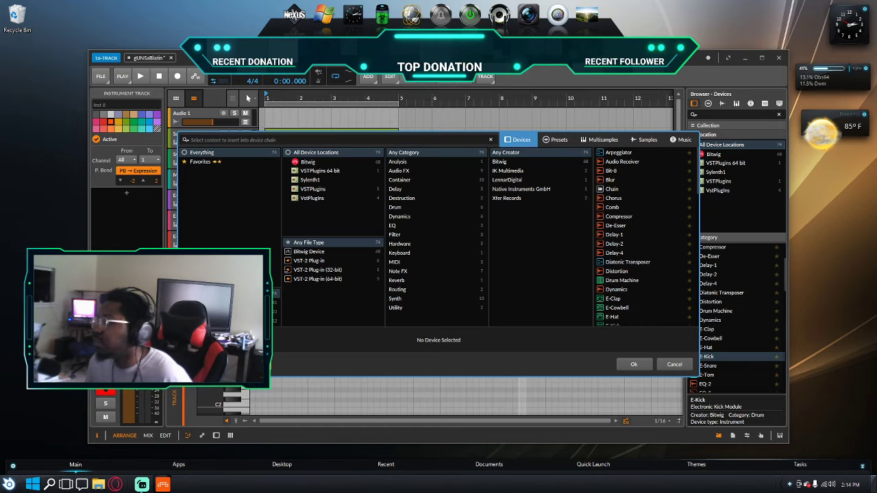
Step: Add a new instrument track with the E-Snare device and create a four-bar clip on it at 1.1.1.00
{"action": "scroll", "coordinate": [616, 233], "scroll_direction": "down", "scroll_amount": 2}
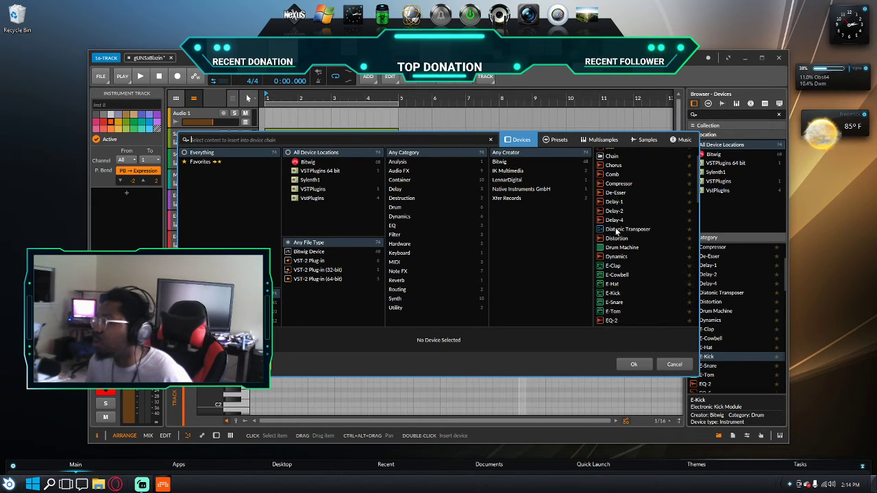
{"action": "scroll", "coordinate": [616, 232], "scroll_direction": "down", "scroll_amount": 2}
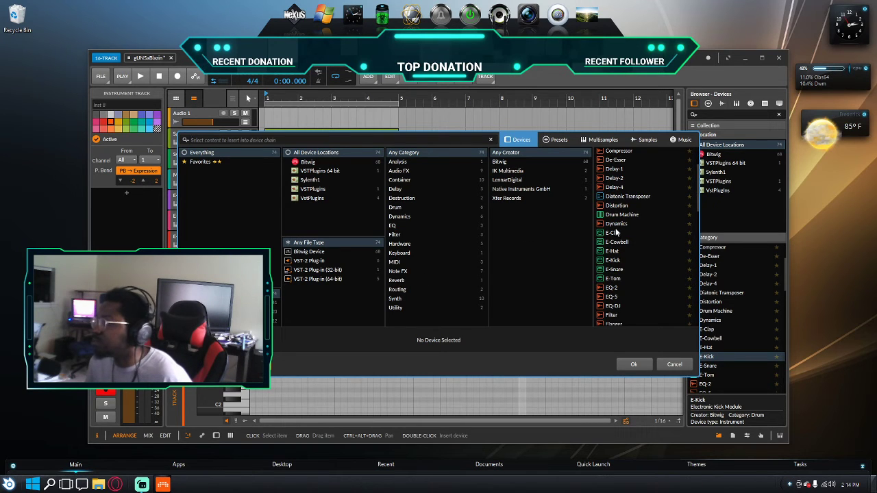
{"action": "left_click", "coordinate": [612, 271]}
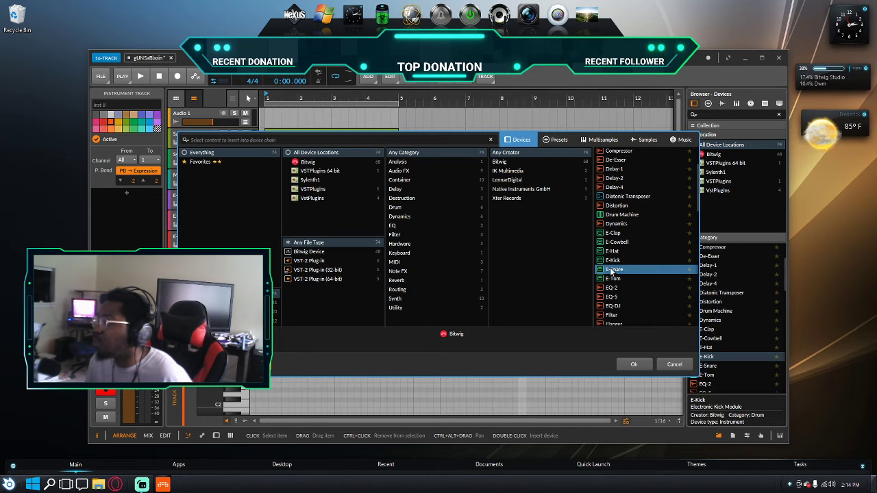
{"action": "double_click", "coordinate": [610, 270]}
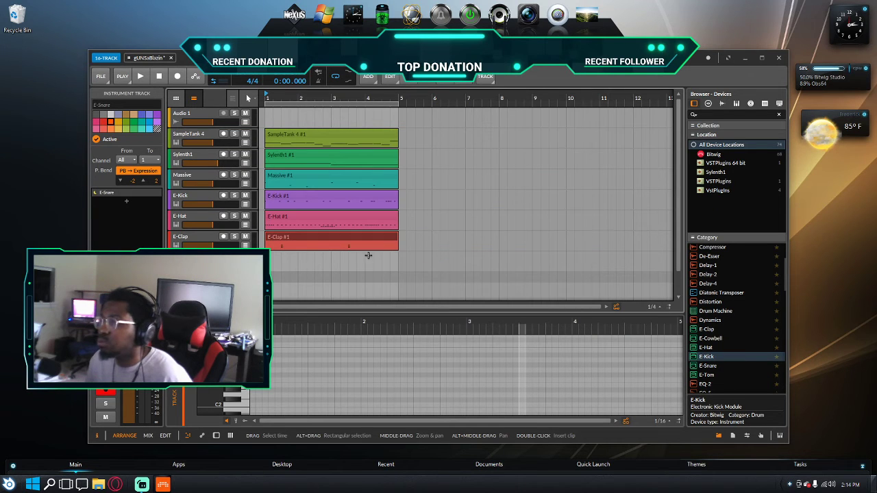
{"action": "double_click", "coordinate": [291, 261]}
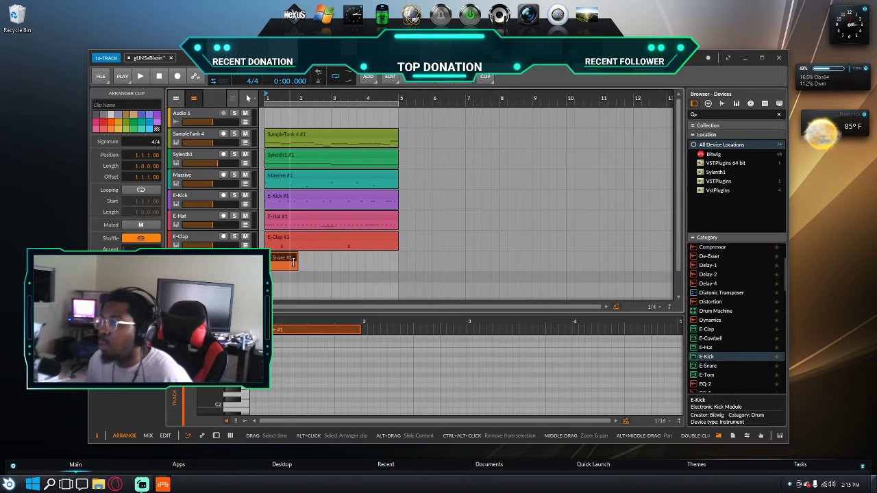
{"action": "left_click_drag", "start_coordinate": [298, 260], "coordinate": [399, 274]}
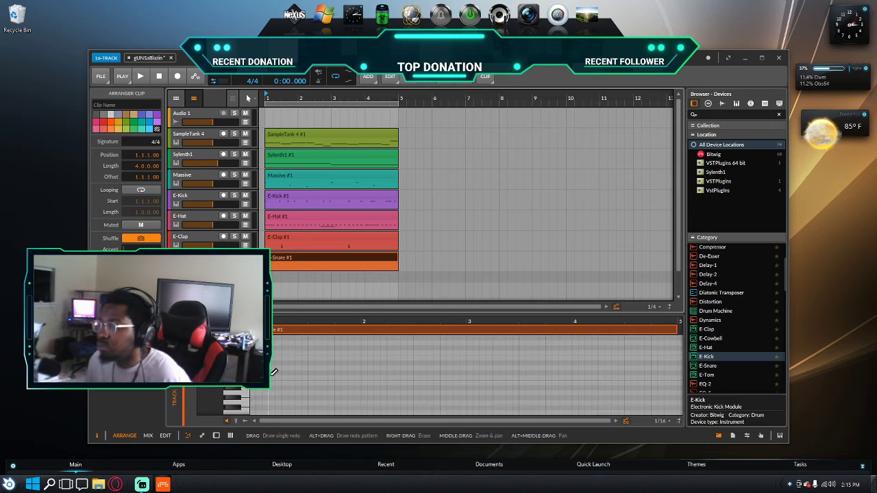
Step: Try a sixteenth C3 note at 1.1.4.00 in the E-Snare clip, then delete the E-Snare track
{"action": "left_click", "coordinate": [166, 436]}
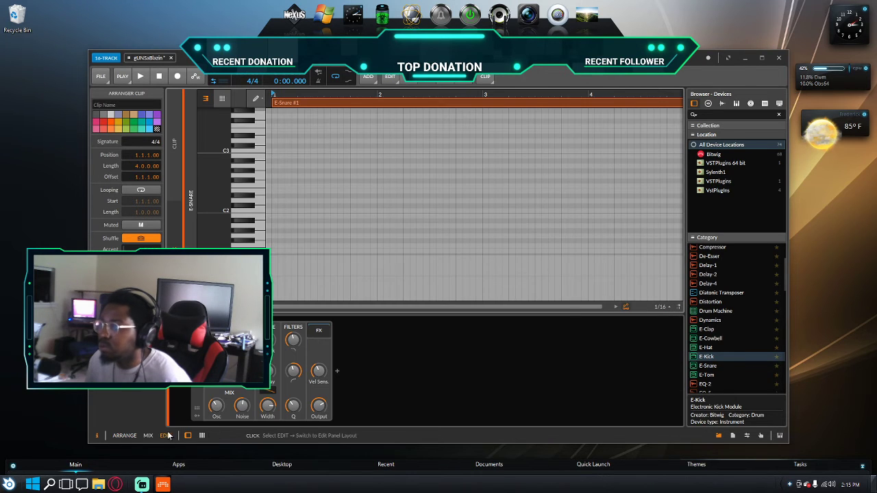
{"action": "key", "text": "space"}
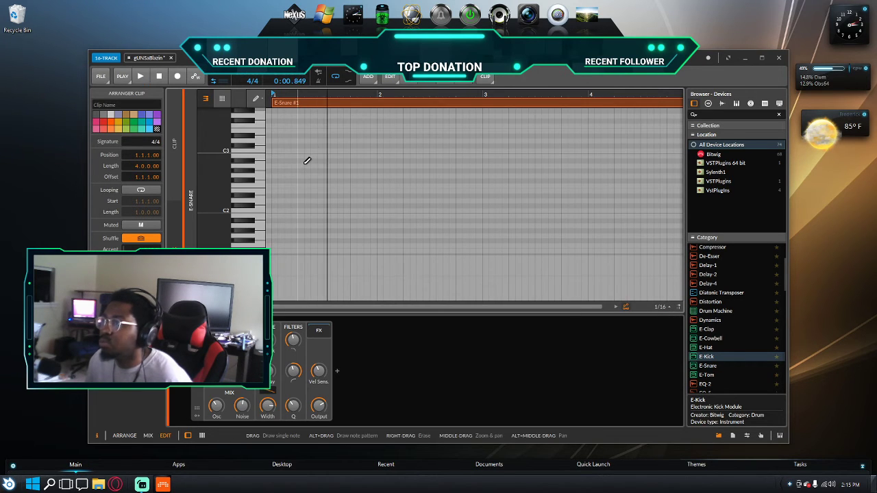
{"action": "left_click", "coordinate": [296, 152]}
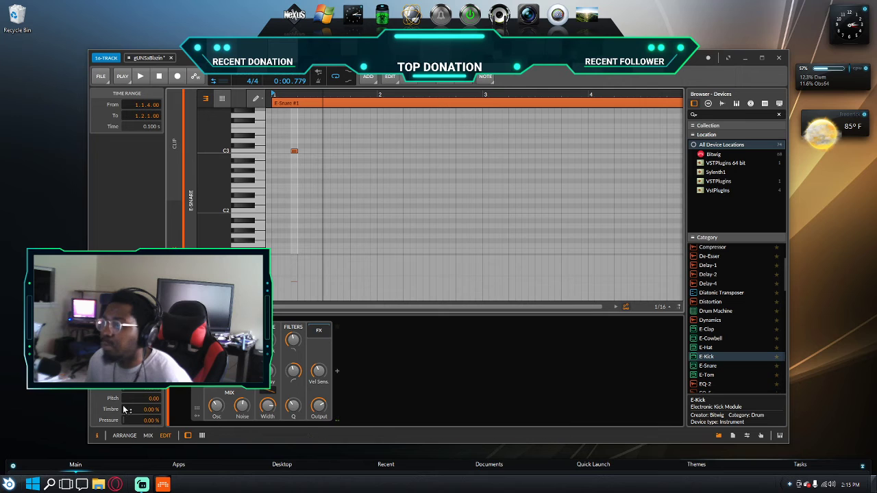
{"action": "left_click", "coordinate": [124, 436]}
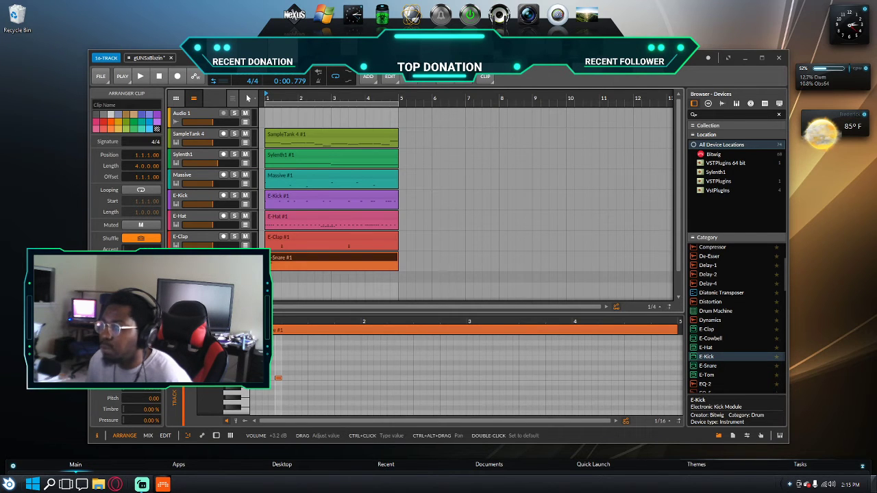
{"action": "key", "text": "space"}
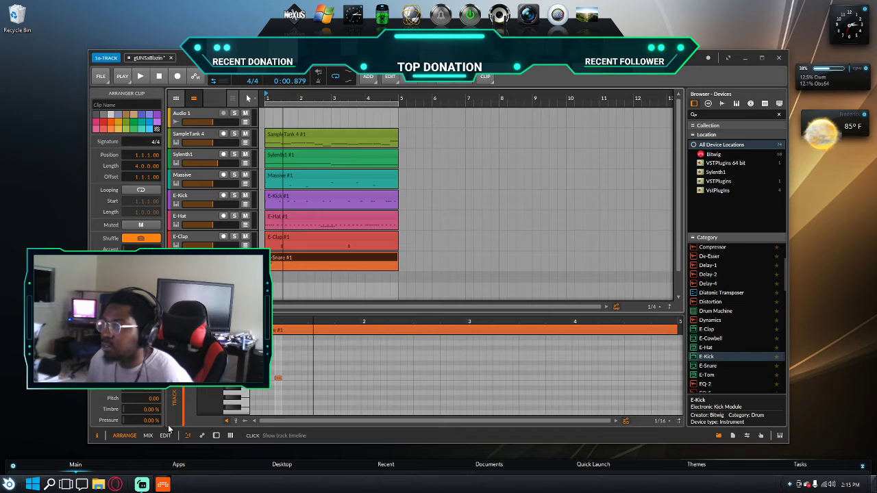
{"action": "left_click", "coordinate": [272, 272]}
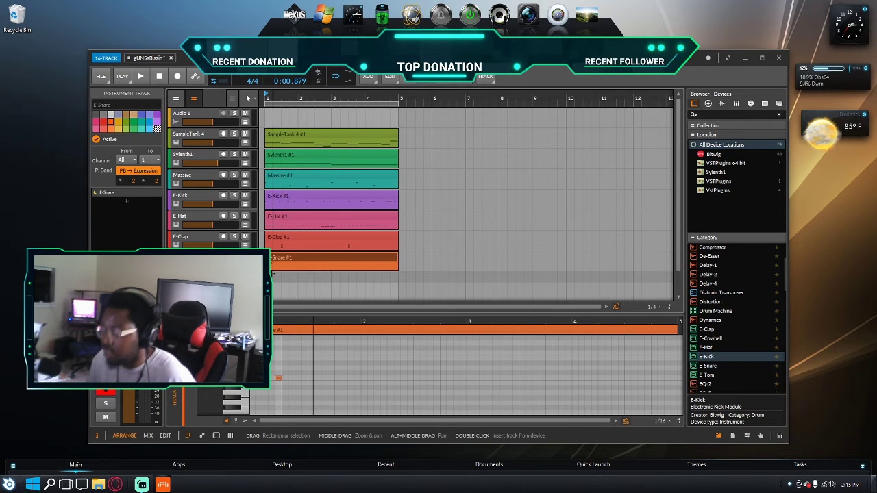
{"action": "key", "text": "Delete"}
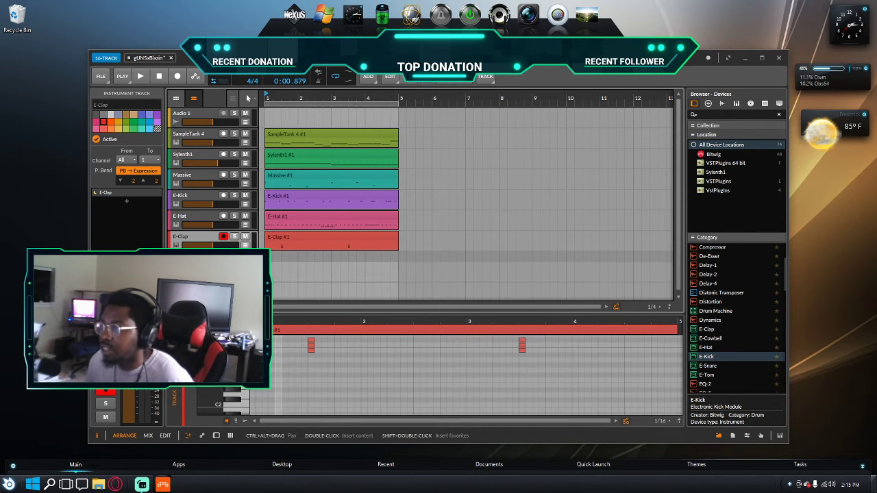
Step: Start another instrument track and browse its sample choices to the Snares folder in the BVKER - Trap Devil Drum Kit's Drum Shots
{"action": "double_click", "coordinate": [219, 274]}
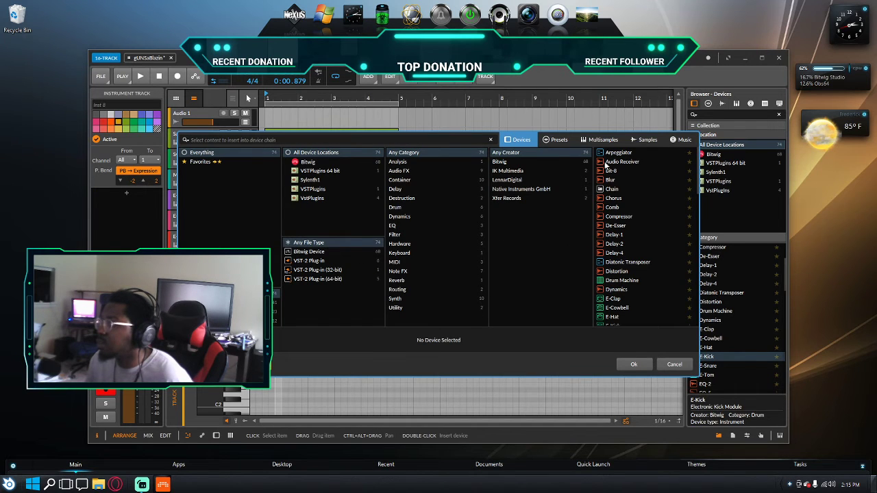
{"action": "left_click", "coordinate": [646, 139]}
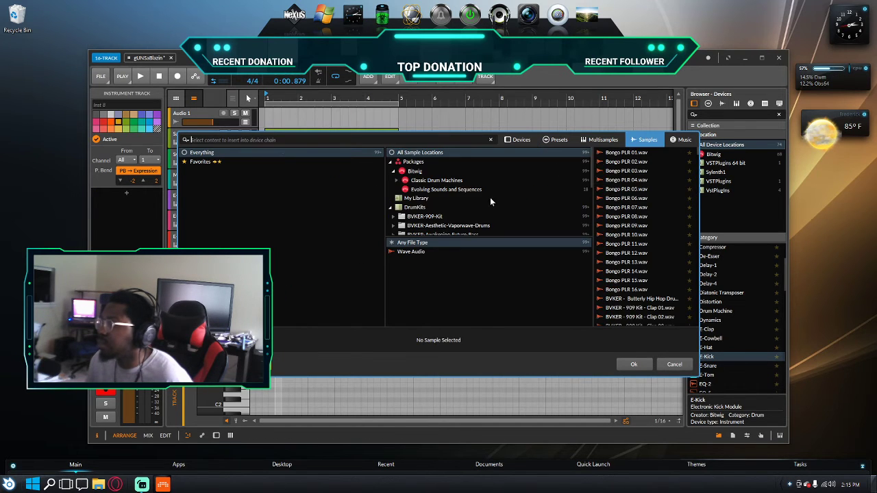
{"action": "scroll", "coordinate": [440, 218], "scroll_direction": "down", "scroll_amount": 3}
{"action": "double_click", "coordinate": [440, 214]}
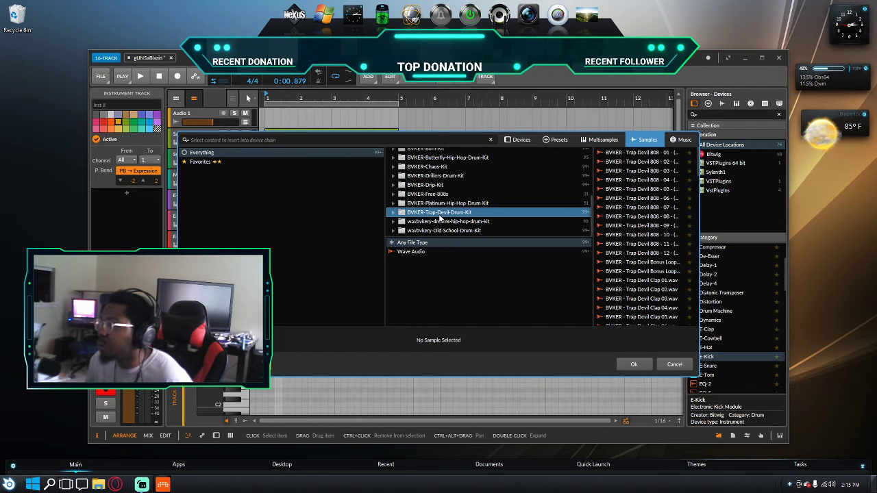
{"action": "double_click", "coordinate": [434, 222]}
{"action": "scroll", "coordinate": [445, 218], "scroll_direction": "down", "scroll_amount": 1}
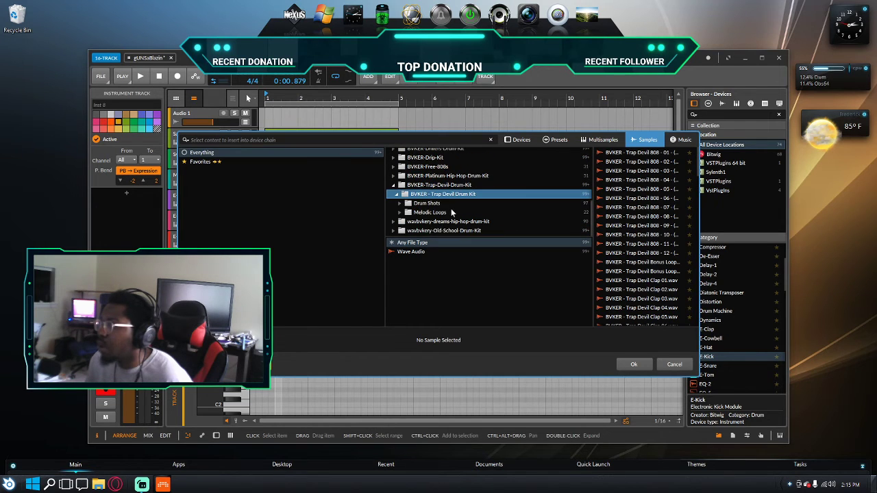
{"action": "double_click", "coordinate": [448, 205]}
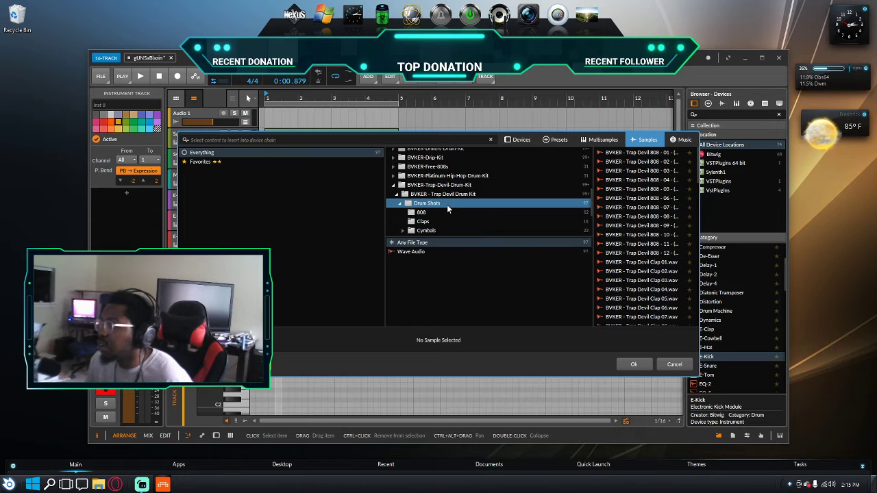
{"action": "scroll", "coordinate": [444, 213], "scroll_direction": "down", "scroll_amount": 2}
{"action": "left_click", "coordinate": [425, 203]}
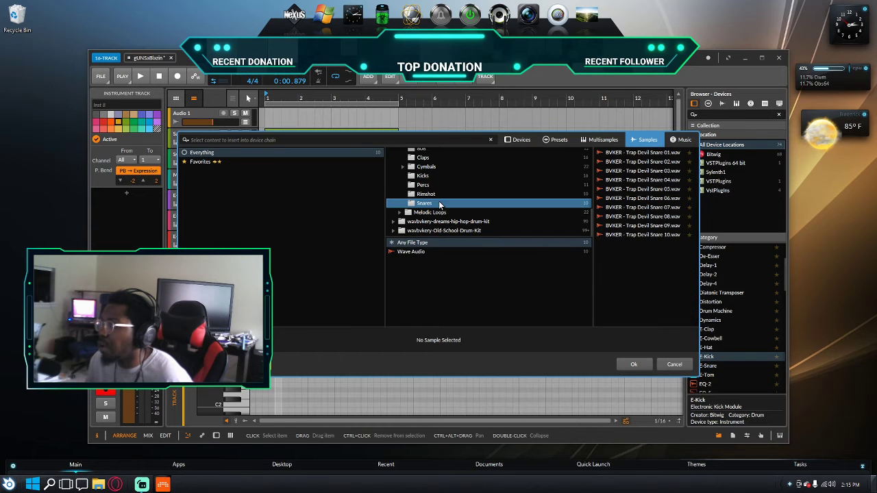
Step: Audition the Trap Devil snares, load BVKER - Trap Devil Snare 02.wav into the new track and create a four-bar clip at 1.1.1.00
{"action": "left_click", "coordinate": [681, 217]}
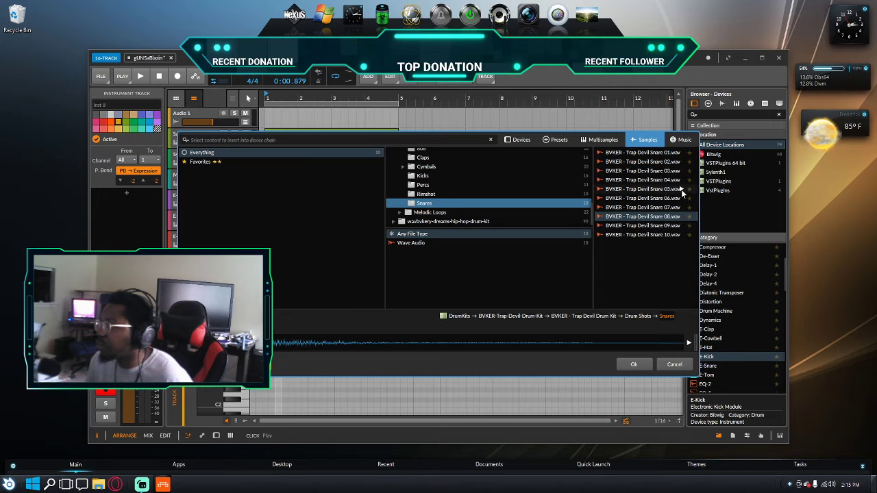
{"action": "left_click", "coordinate": [681, 190]}
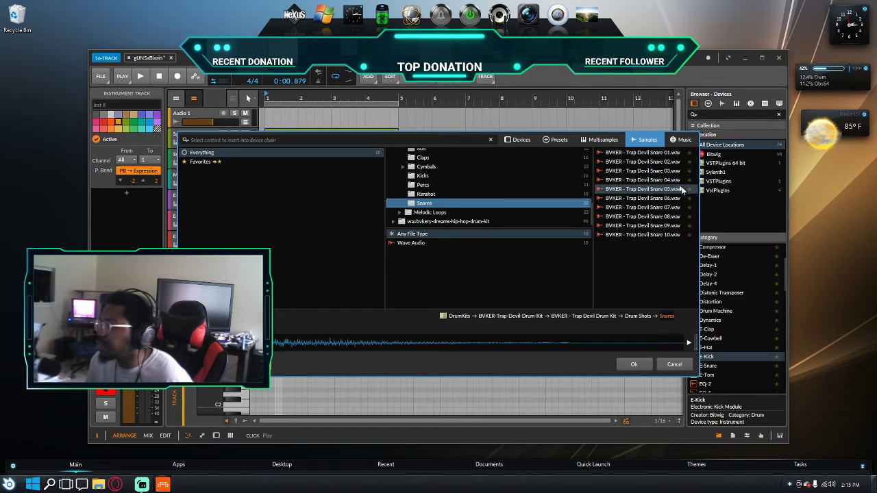
{"action": "left_click", "coordinate": [680, 171]}
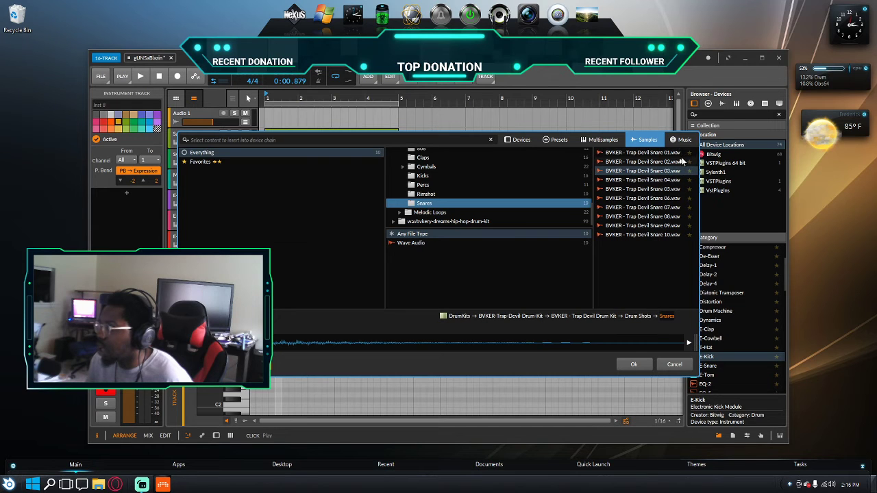
{"action": "left_click", "coordinate": [681, 162]}
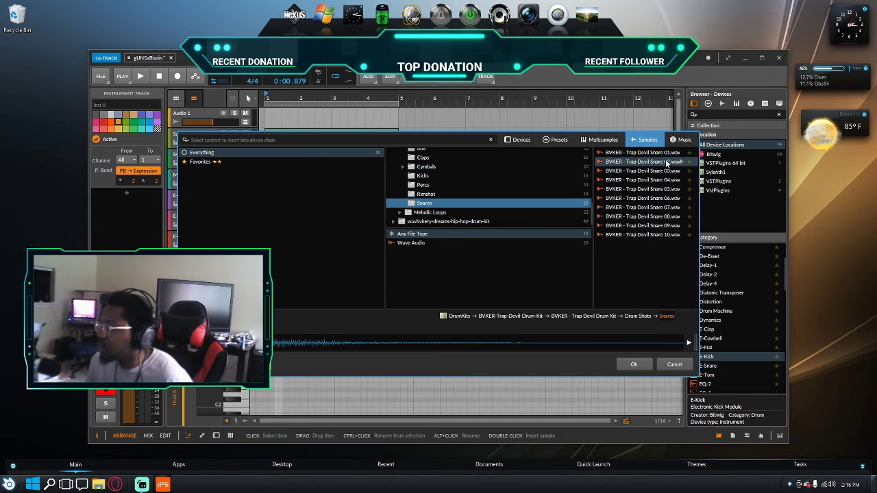
{"action": "double_click", "coordinate": [673, 161]}
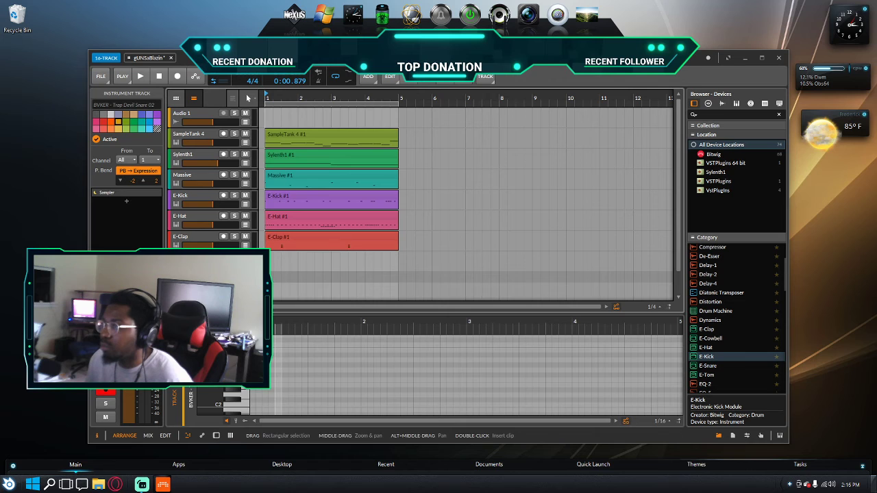
{"action": "double_click", "coordinate": [280, 263]}
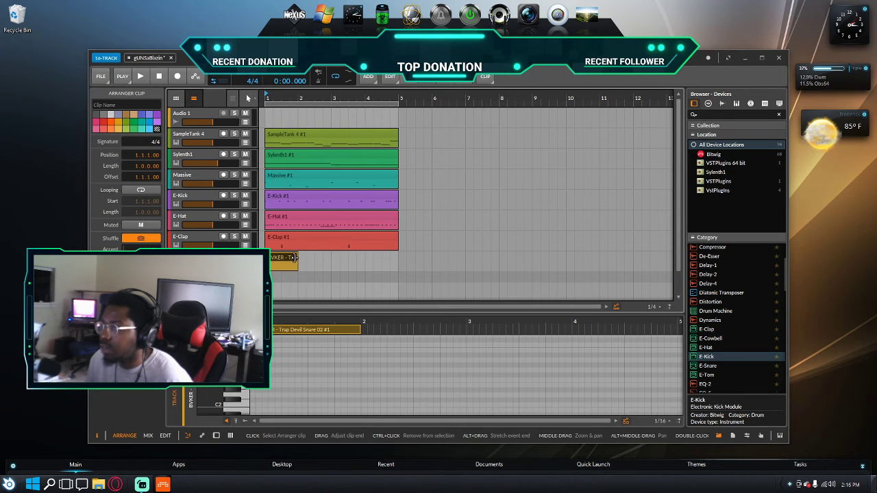
{"action": "left_click_drag", "start_coordinate": [297, 258], "coordinate": [394, 258]}
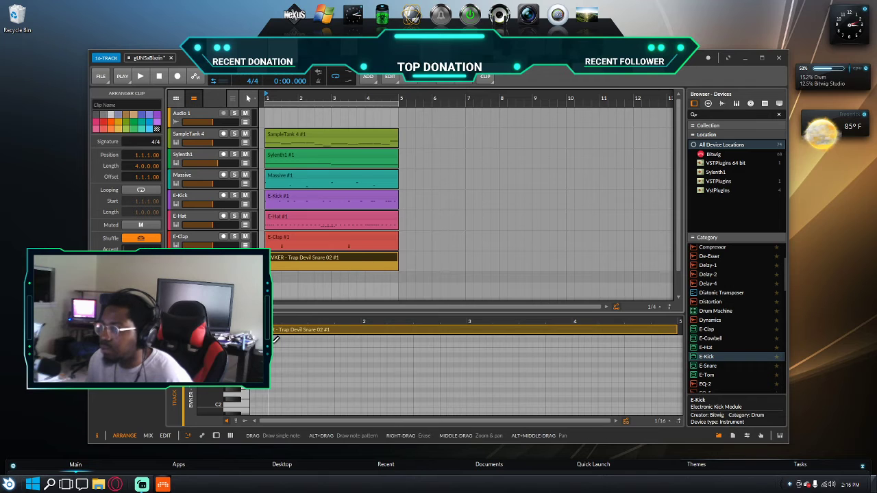
Step: Draw sixteenth snare notes at 1.1.4.00, 1.2.3.00 and 1.3.3.00 in the Trap Devil Snare 02 clip, checking them against playback
{"action": "key", "text": "space"}
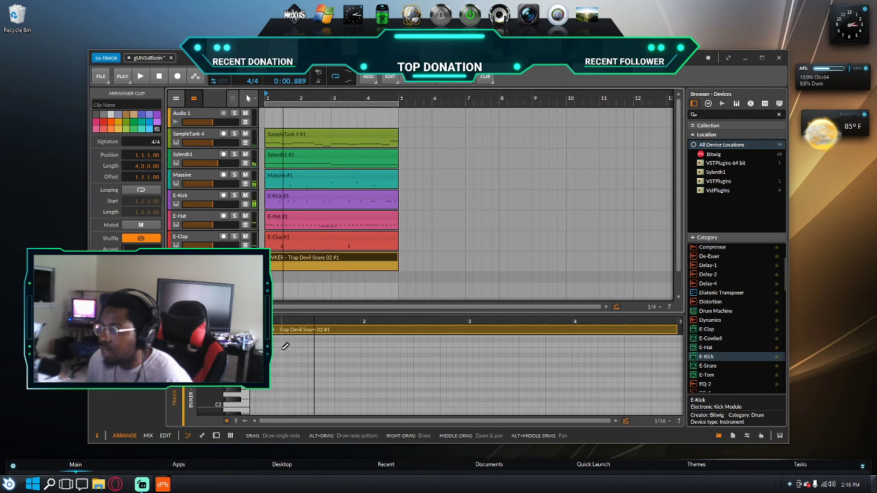
{"action": "left_click", "coordinate": [281, 344]}
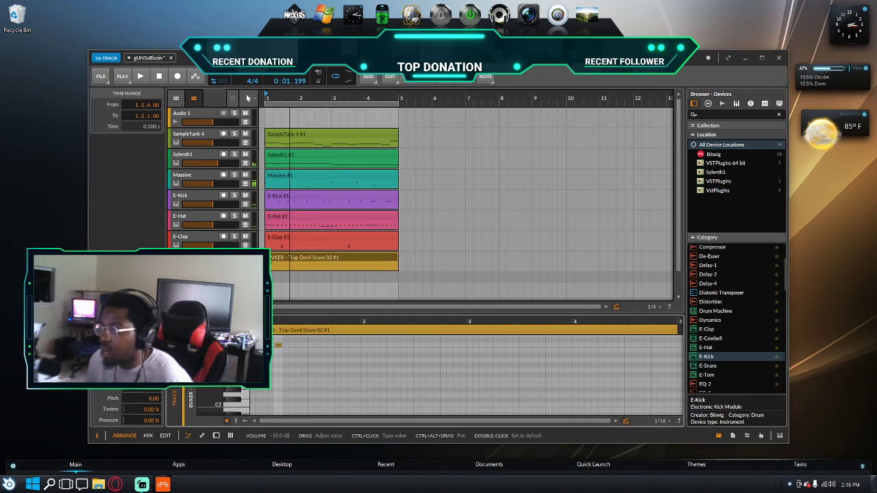
{"action": "key", "text": "space"}
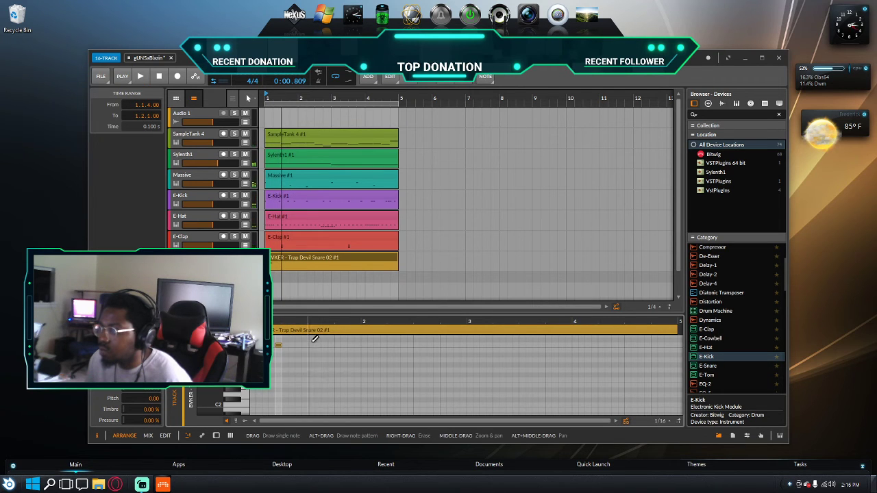
{"action": "left_click", "coordinate": [300, 344]}
{"action": "key", "text": "space"}
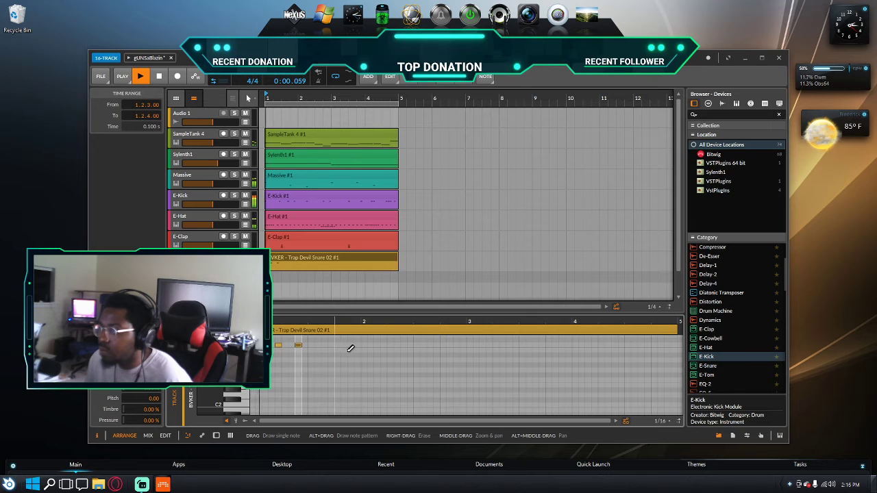
{"action": "key", "text": "space"}
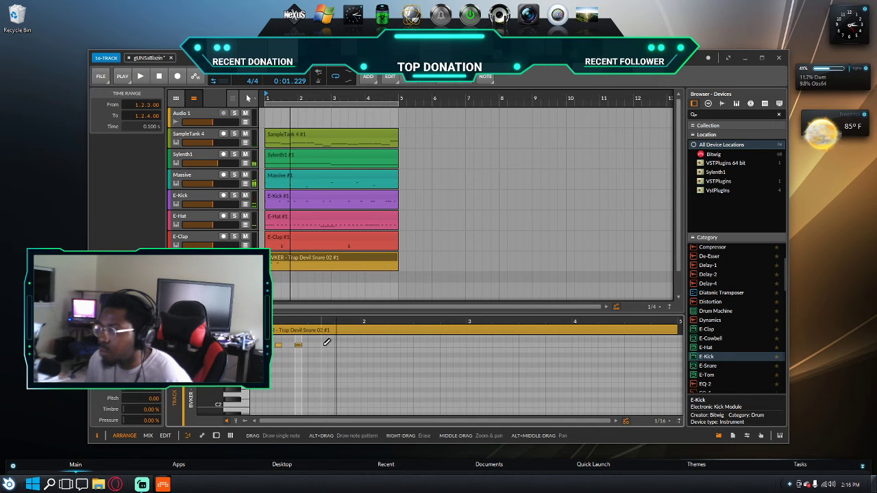
{"action": "left_click", "coordinate": [325, 344]}
{"action": "key", "text": "space"}
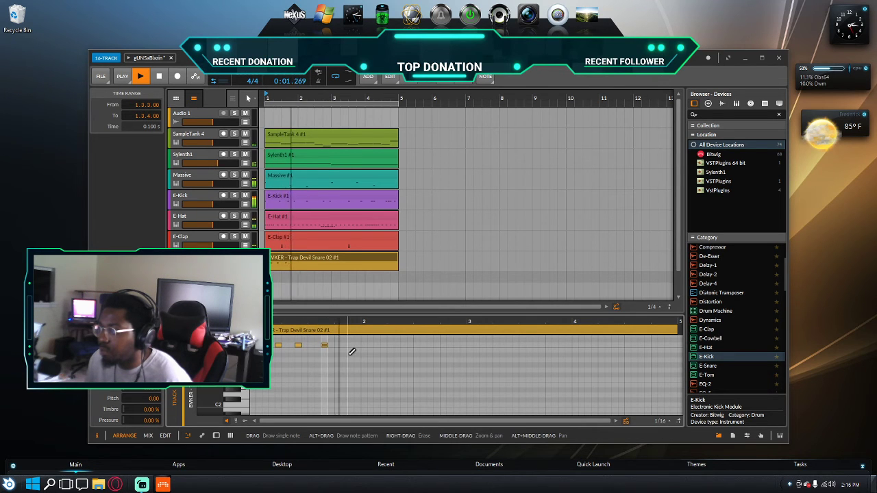
Step: Add sixteenth snare notes at 2.1.4.00 and 2.3.3.00 on the same pitch and play the loop to check them
{"action": "left_click", "coordinate": [383, 346]}
{"action": "key", "text": "space"}
{"action": "key", "text": "space"}
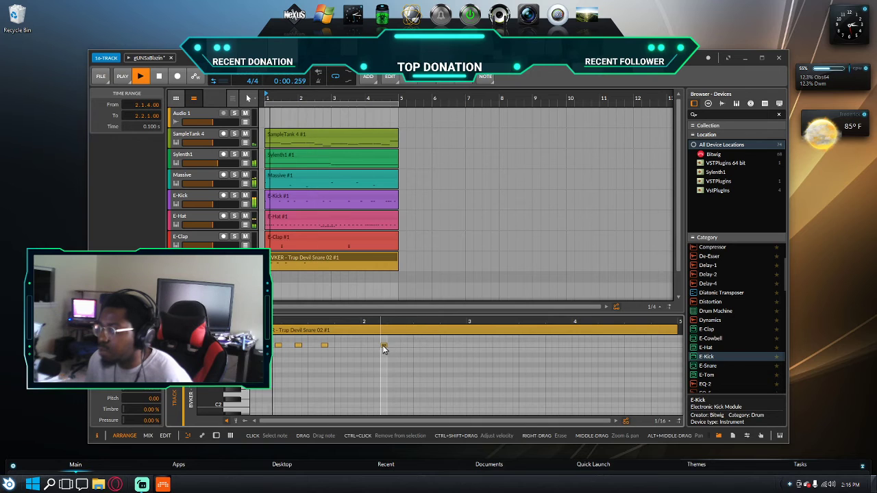
{"action": "key", "text": "space"}
{"action": "left_click", "coordinate": [430, 344]}
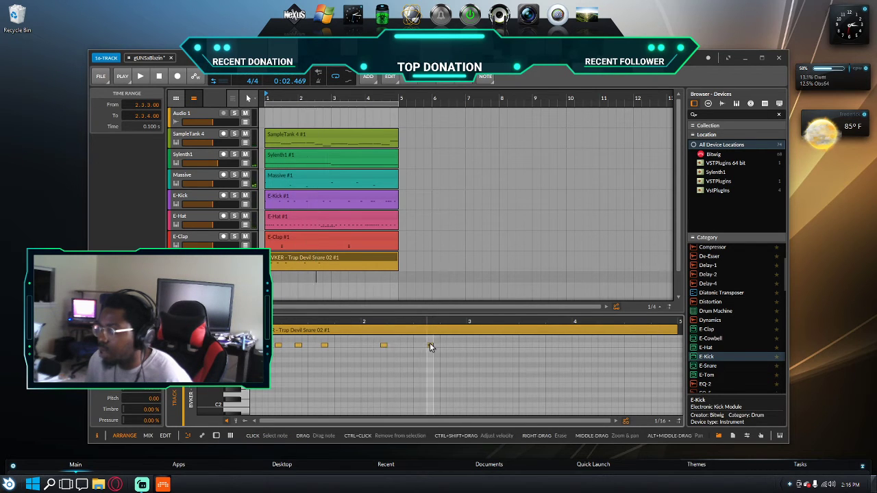
{"action": "key", "text": "space"}
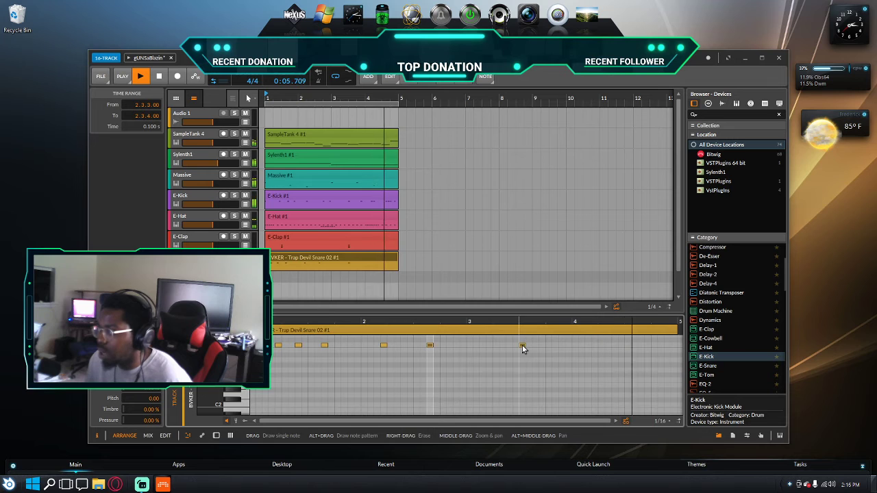
Step: Draw three consecutive sixteenth snare notes starting at 3.3.1.00, plus one at 3.4.1.00, on the same pitch
{"action": "left_click", "coordinate": [522, 344]}
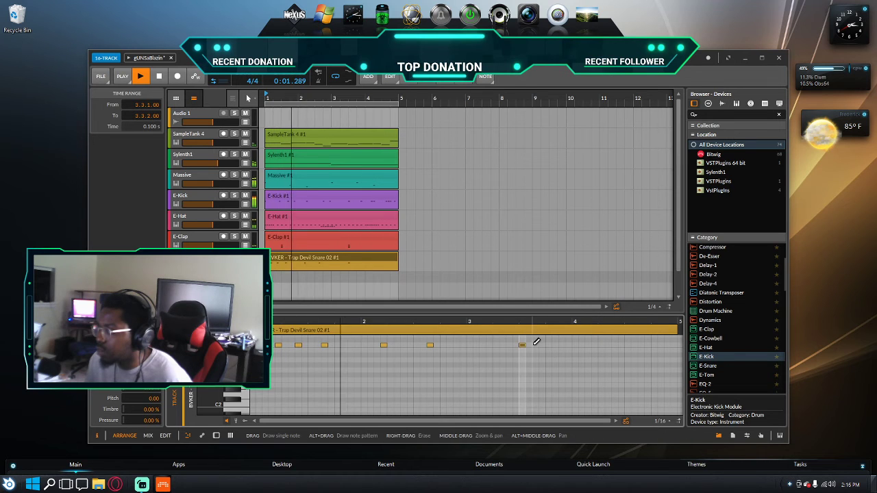
{"action": "left_click", "coordinate": [528, 345]}
{"action": "left_click", "coordinate": [535, 344]}
{"action": "left_click", "coordinate": [550, 345]}
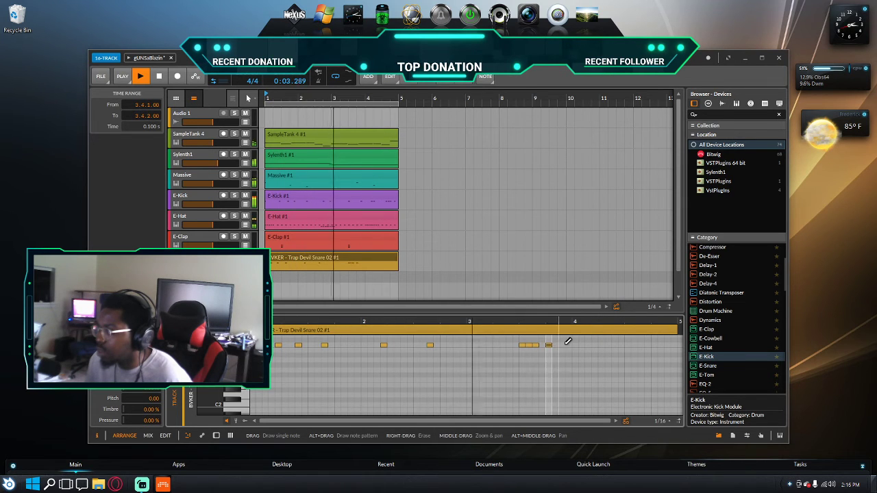
Step: Complete the snare pattern with sixteenth notes at 4.1.2.00, 4.2.2.00, 4.3.4.00, 4.4.2.00 and 4.4.4.00, and save the project
{"action": "left_click", "coordinate": [580, 346]}
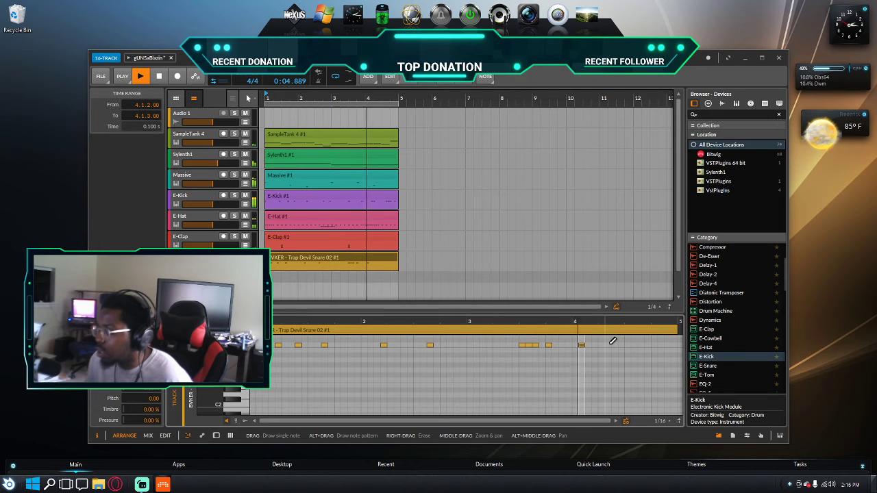
{"action": "left_click", "coordinate": [608, 345]}
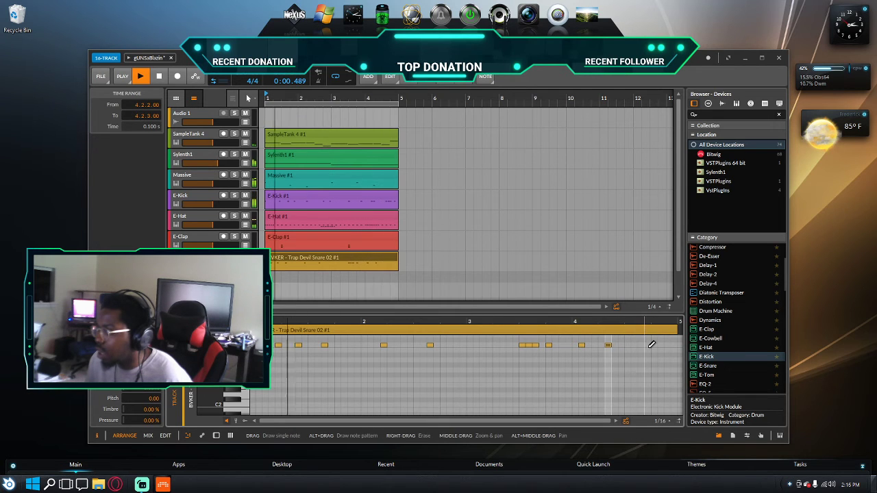
{"action": "left_click", "coordinate": [648, 345]}
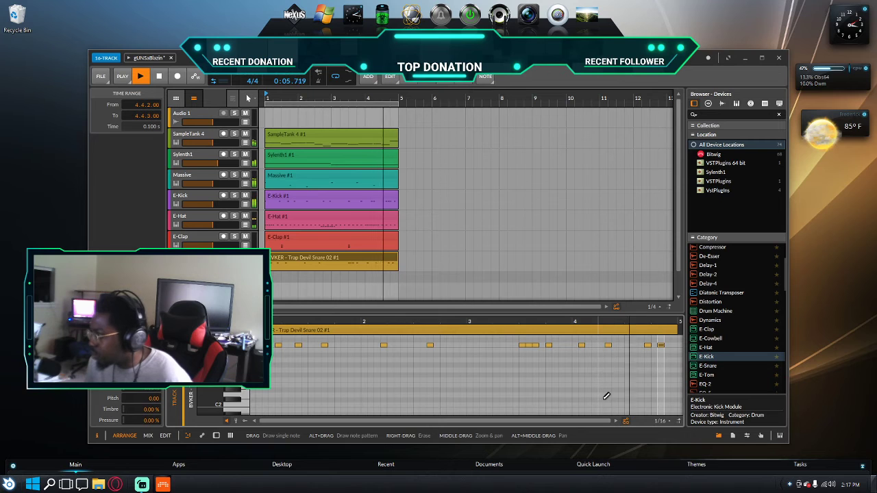
{"action": "left_click", "coordinate": [675, 345]}
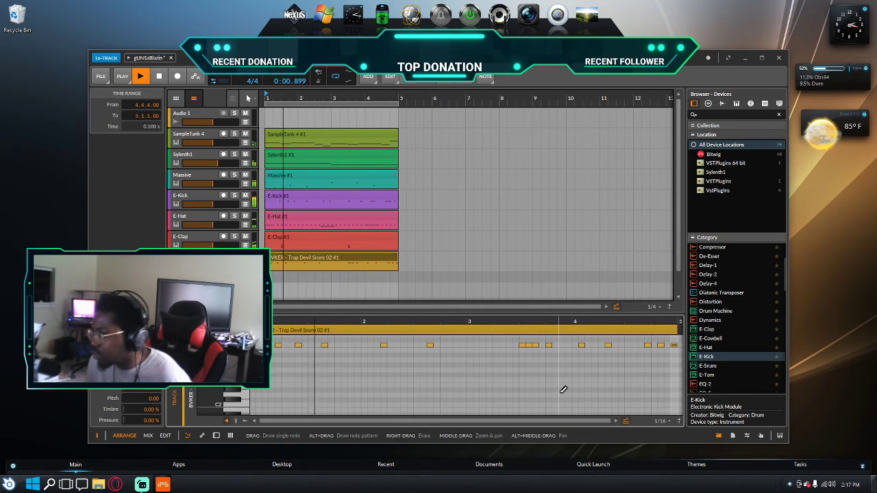
{"action": "key", "text": "space"}
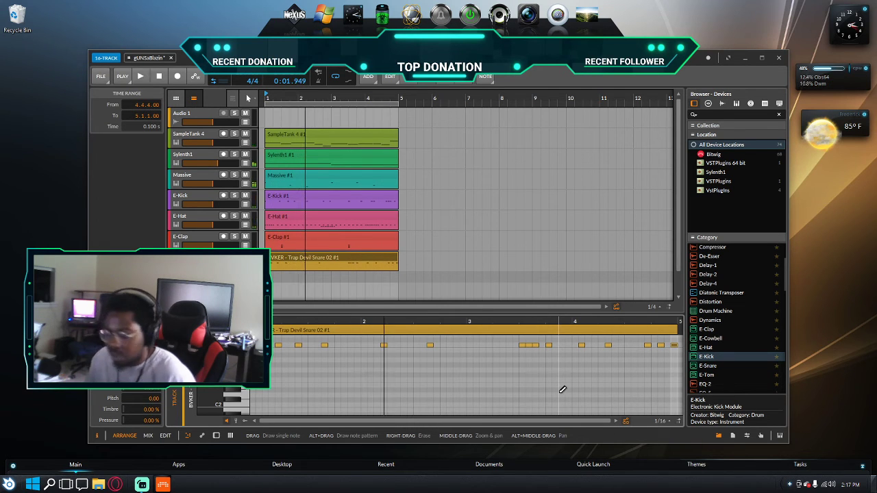
{"action": "key", "text": "ctrl+s"}
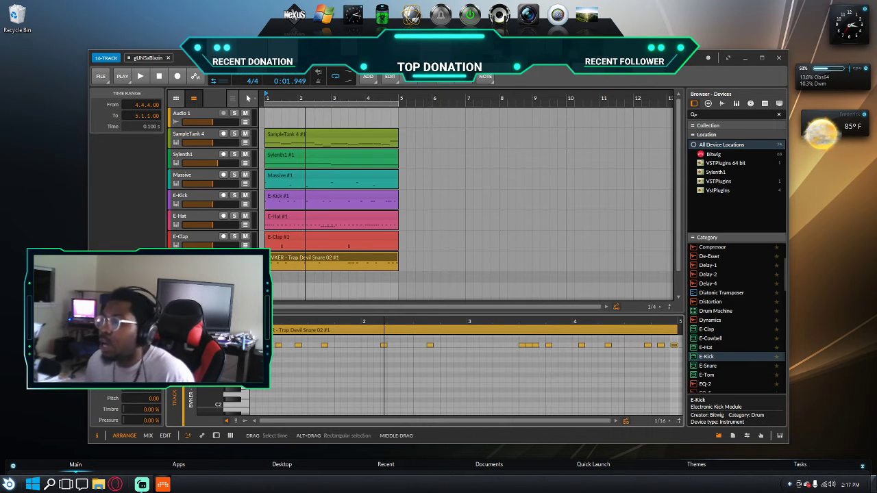
Step: Add a new instrument track with the E-Cowbell device and create a four-bar clip on it at 1.1.1.00
{"action": "key", "text": "ctrl+t"}
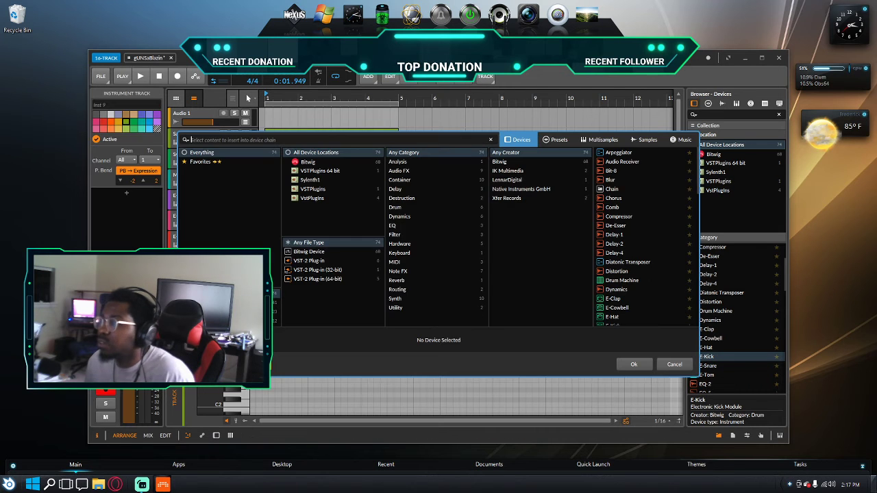
{"action": "left_click", "coordinate": [617, 308]}
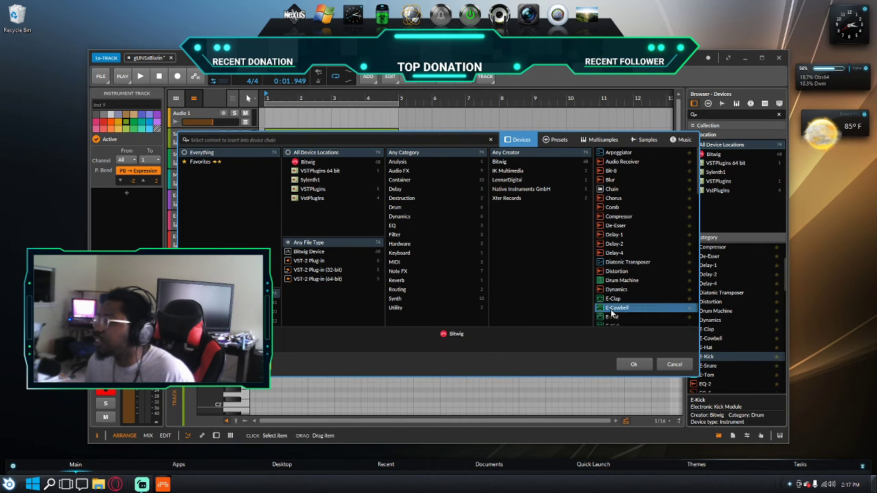
{"action": "double_click", "coordinate": [609, 310]}
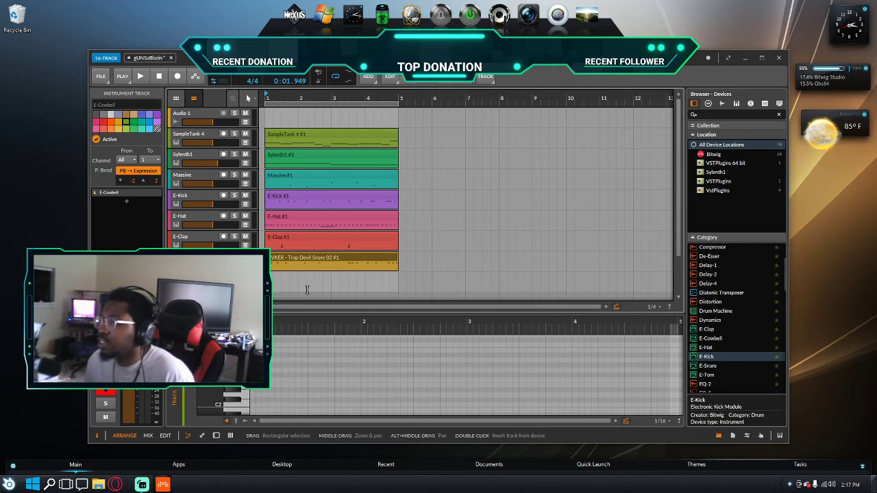
{"action": "double_click", "coordinate": [274, 281]}
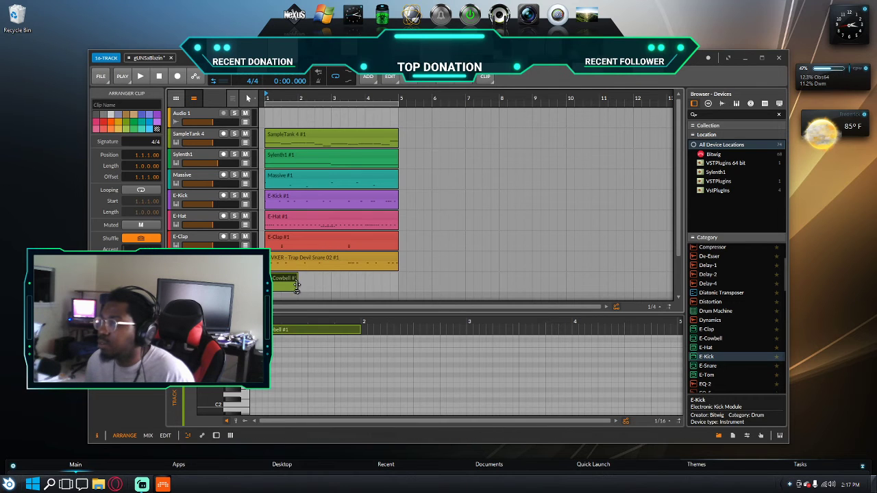
{"action": "left_click_drag", "start_coordinate": [295, 281], "coordinate": [400, 283]}
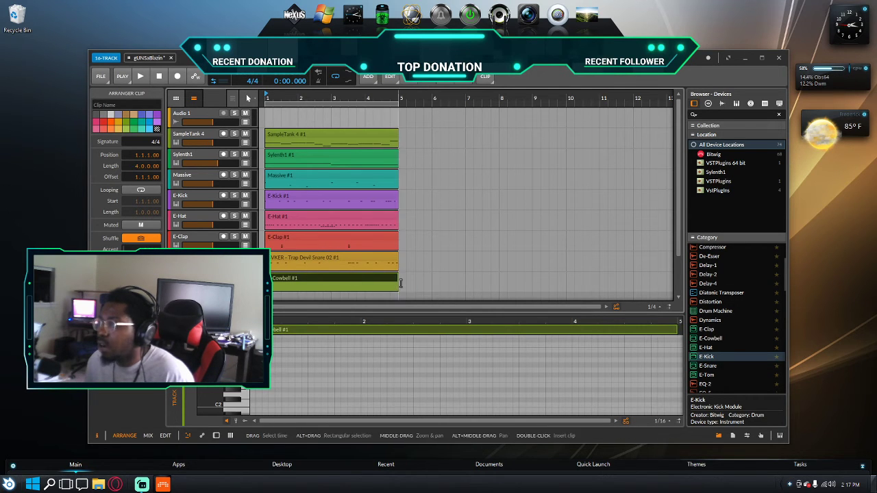
Step: Draw sixteenth cowbell notes on one pitch at 1.2.3.00, 1.3.2.00, 1.4.1.00, 3.3.1.00, 3.3.2.00 and 3.3.4.00 in the E-Cowbell clip
{"action": "left_click", "coordinate": [297, 381]}
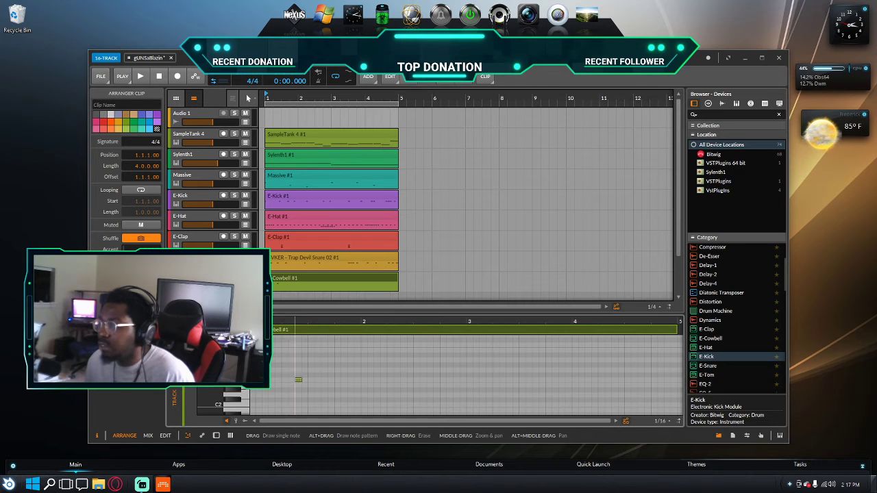
{"action": "left_click", "coordinate": [317, 380]}
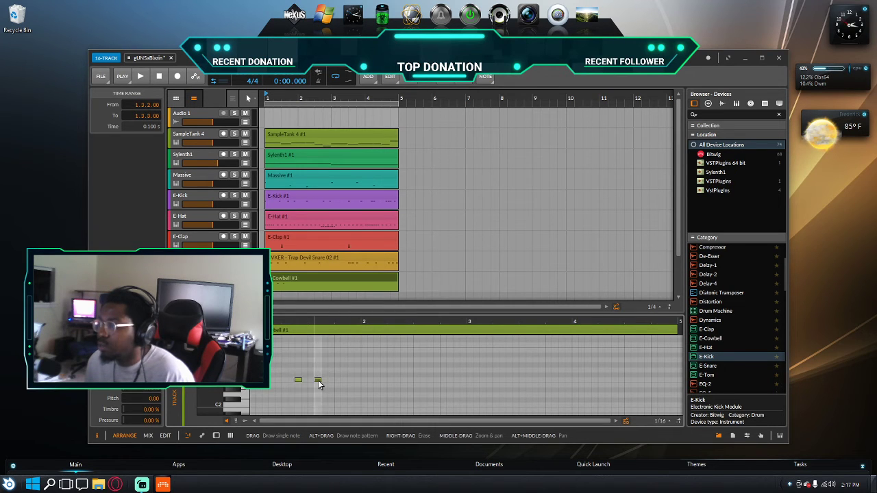
{"action": "left_click", "coordinate": [526, 380]}
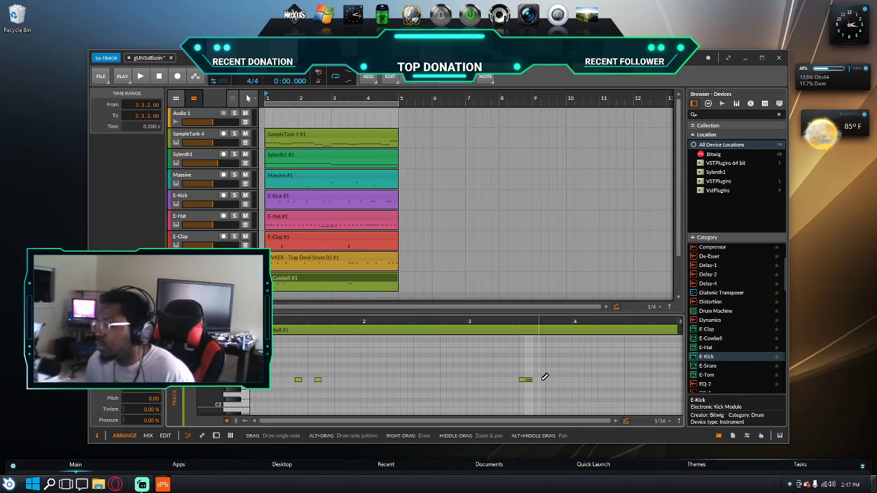
{"action": "left_click", "coordinate": [541, 381]}
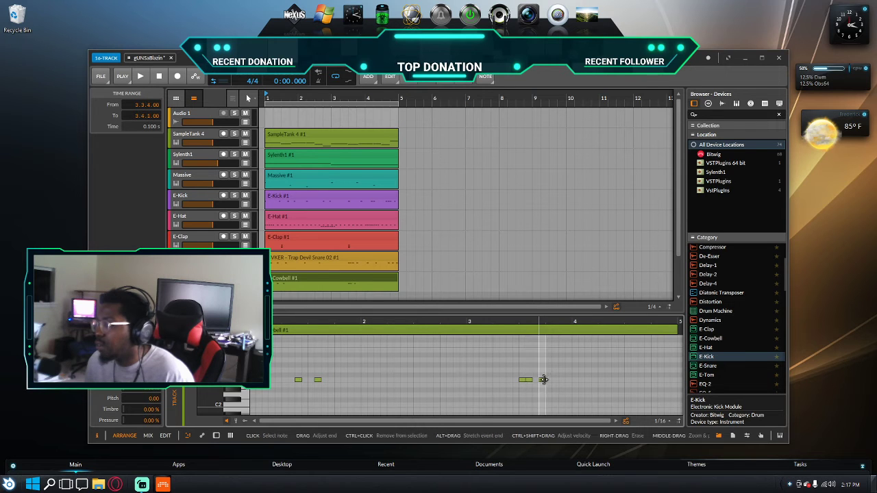
{"action": "key", "text": "space"}
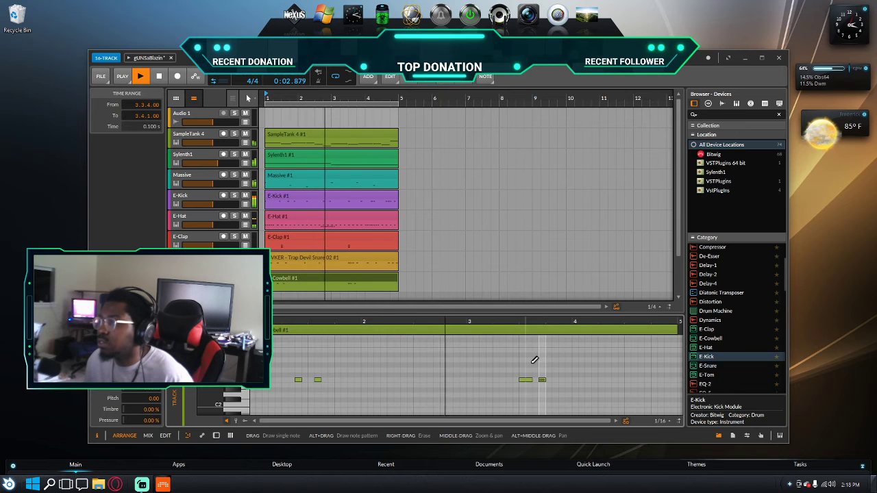
{"action": "left_click", "coordinate": [337, 379]}
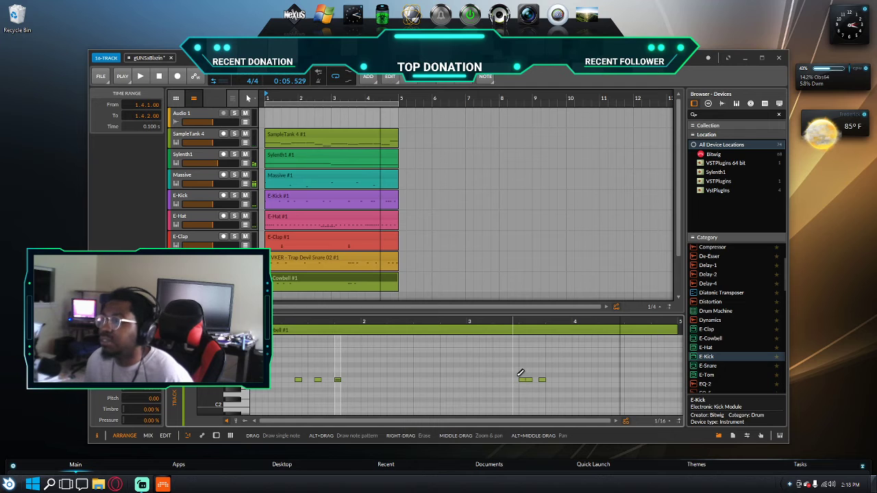
Step: Save the project and move the E-Kick, Trap Devil Snare and Massive clips to 9.1.1.00 on their tracks
{"action": "key", "text": "ctrl+s"}
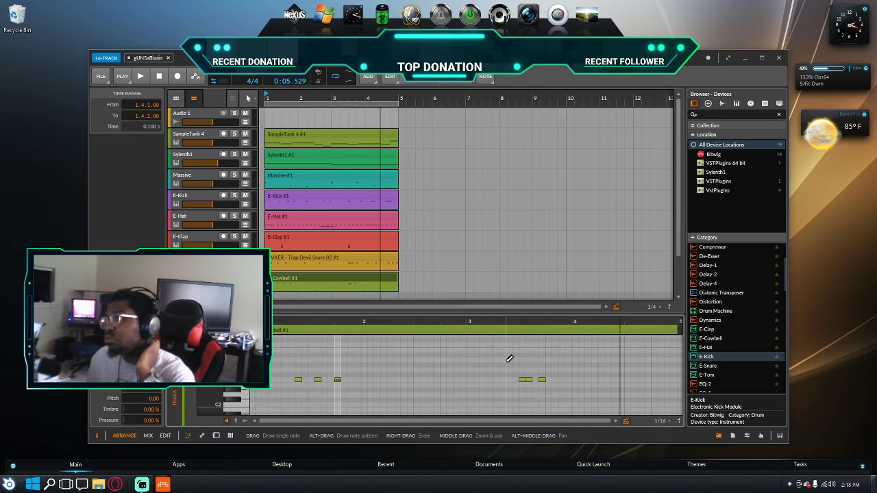
{"action": "left_click", "coordinate": [296, 198]}
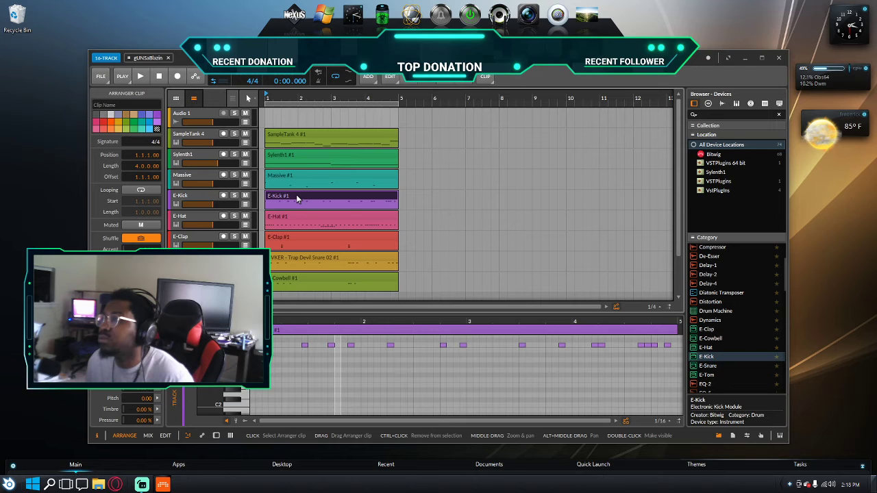
{"action": "left_click_drag", "start_coordinate": [297, 199], "coordinate": [566, 196]}
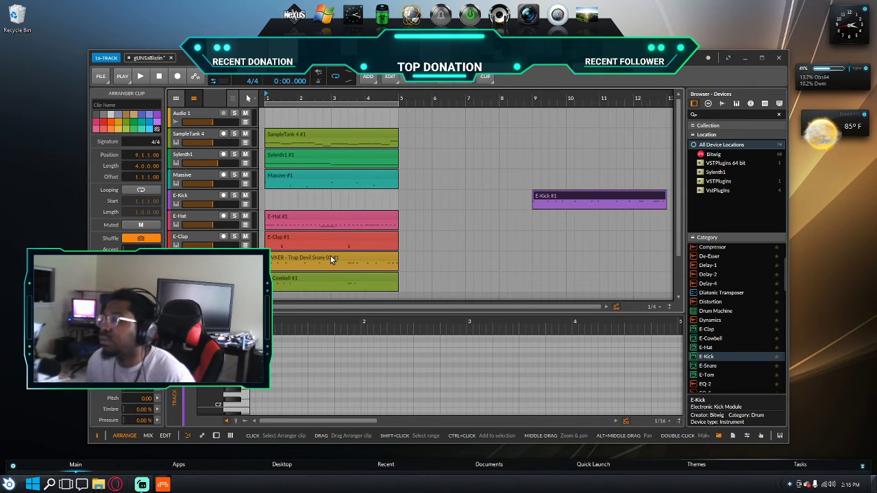
{"action": "left_click_drag", "start_coordinate": [331, 255], "coordinate": [601, 257]}
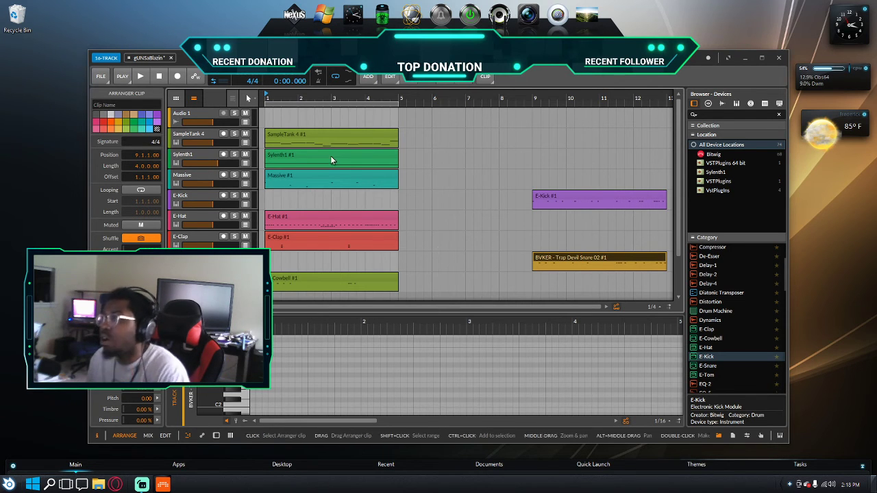
{"action": "left_click_drag", "start_coordinate": [327, 173], "coordinate": [592, 183]}
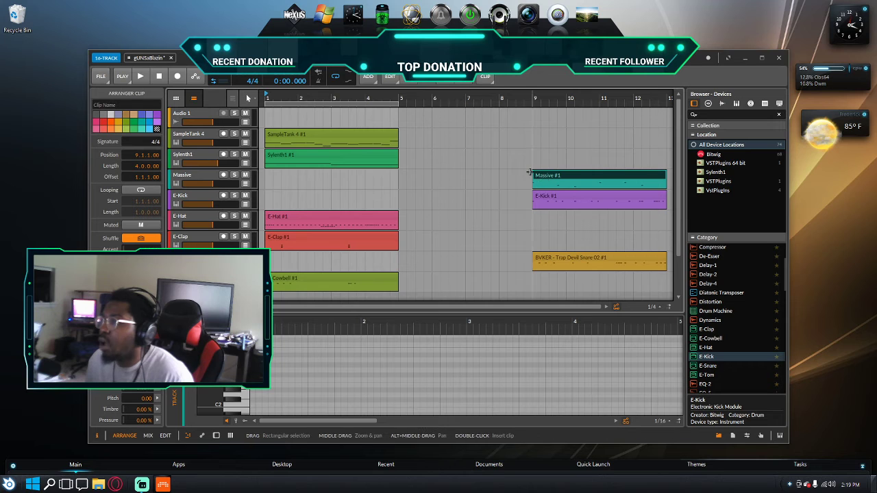
Step: Duplicate the four-bar SampleTank 4, Sylenth1, E-Hat, E-Clap and E-Cowbell clips twice, filling bars 5 to 12
{"action": "key", "text": "space"}
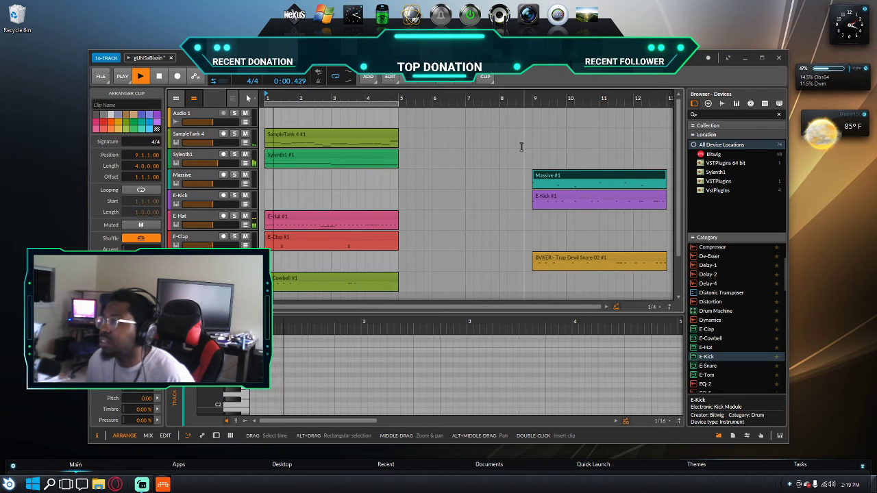
{"action": "key", "text": "space"}
{"action": "left_click_drag", "start_coordinate": [326, 111], "coordinate": [318, 283]}
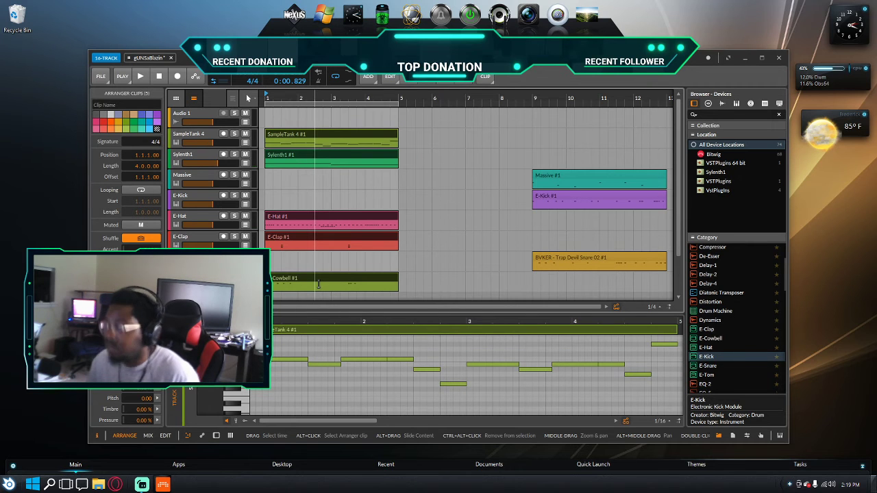
{"action": "key", "text": "ctrl+d"}
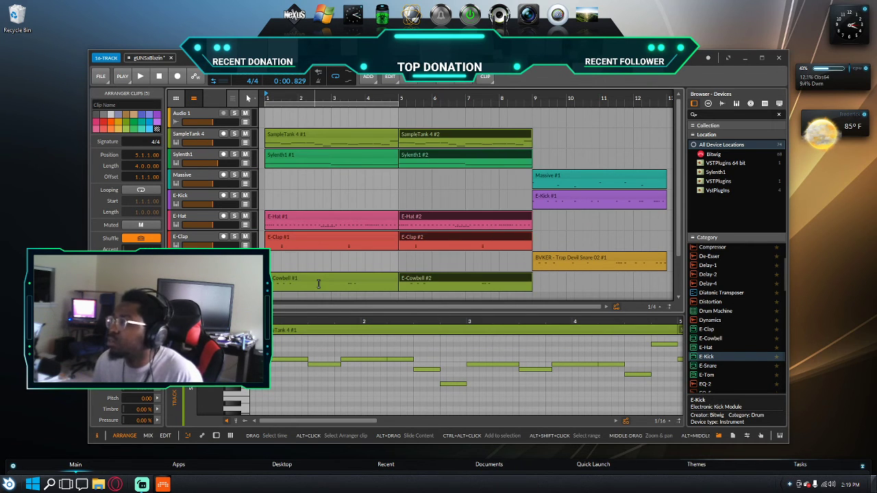
{"action": "key", "text": "ctrl+d"}
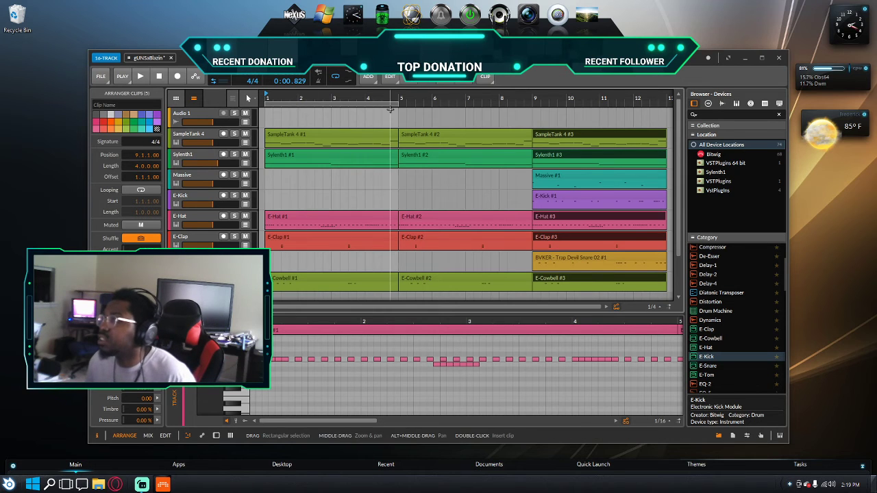
Step: Extend the loop region to 12 bars from 1.1.1.00 and play the arrangement from the start
{"action": "left_click_drag", "start_coordinate": [394, 108], "coordinate": [630, 105]}
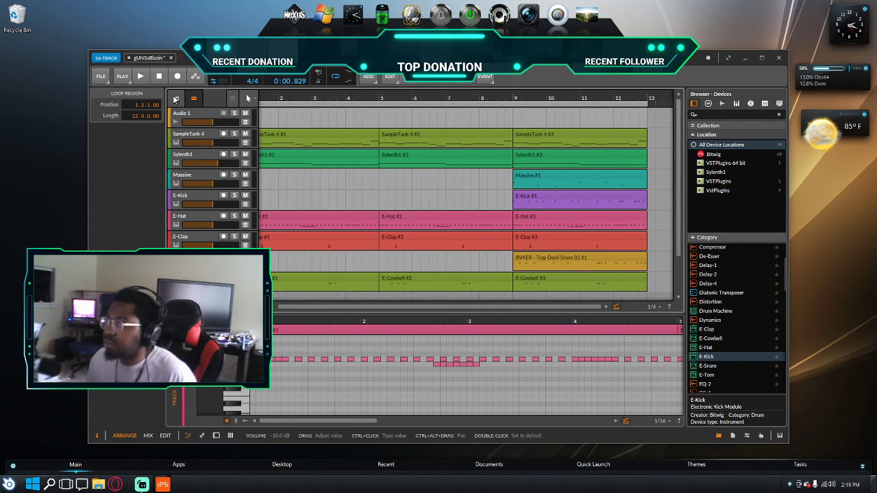
{"action": "left_click", "coordinate": [162, 77]}
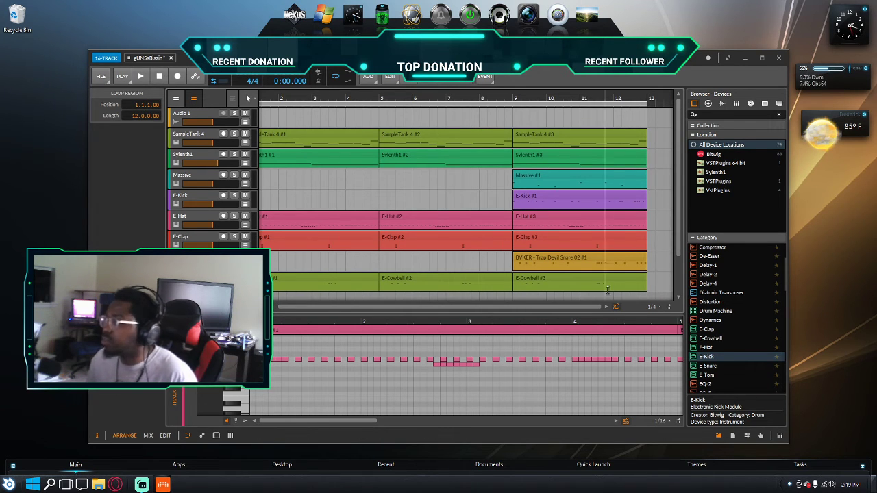
{"action": "key", "text": "space"}
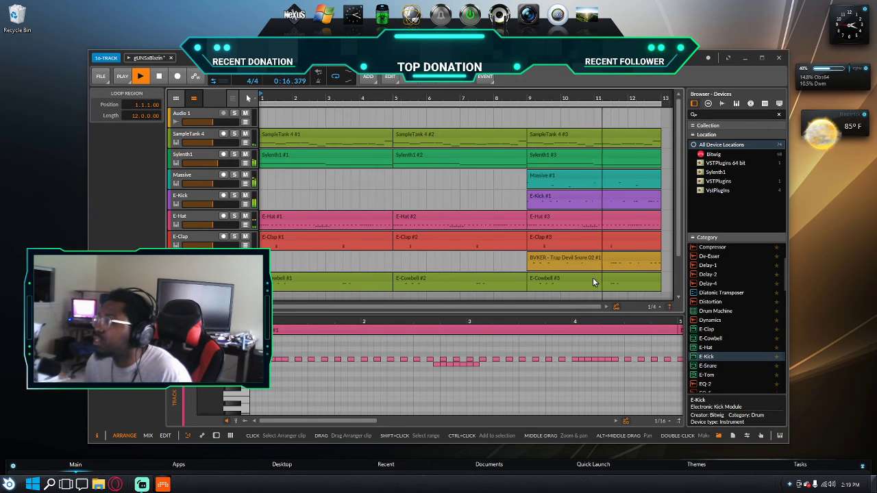
Step: Move the Massive clip to 5.1.1.00, duplicate it once to 9.1.1.00, and stop playback
{"action": "left_click_drag", "start_coordinate": [578, 182], "coordinate": [443, 180]}
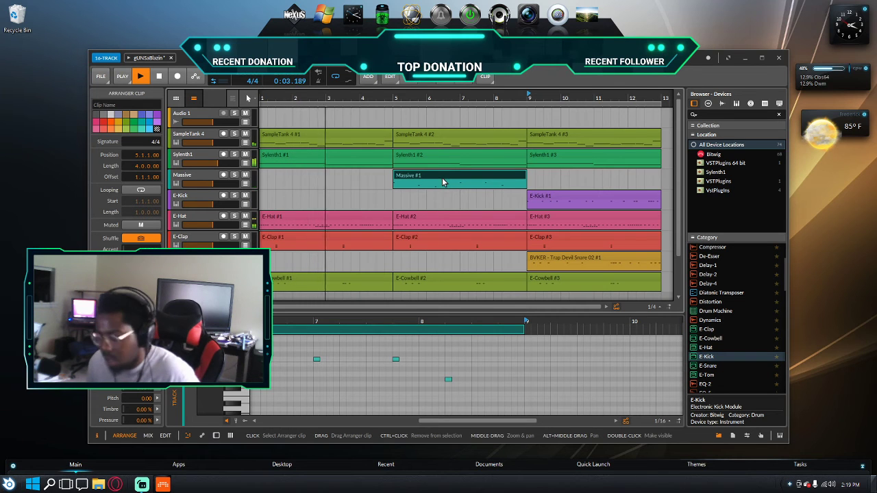
{"action": "key", "text": "ctrl+d"}
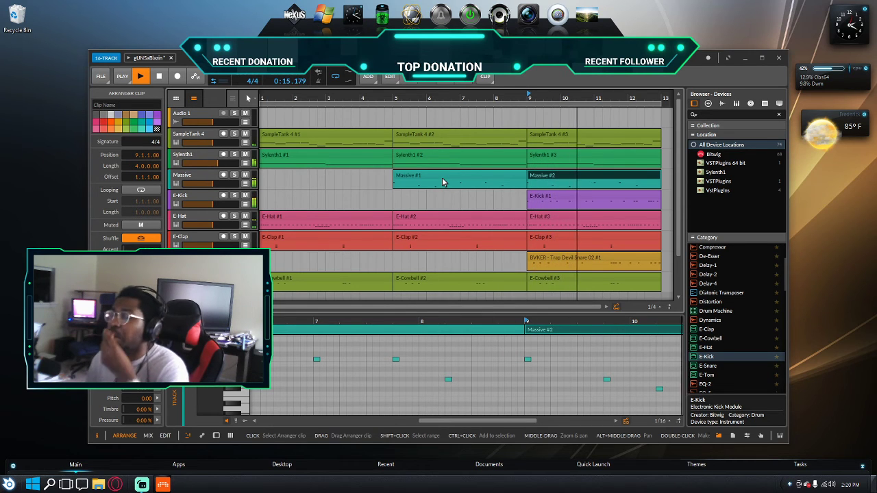
{"action": "key", "text": "space"}
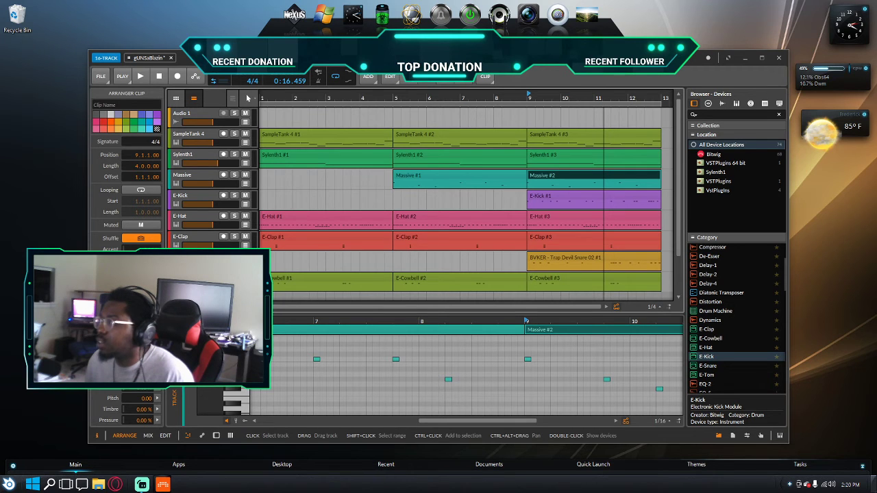
Step: Duplicate the Trap Devil Snare track and move the copied track's clip to 5.1.1.00
{"action": "left_click", "coordinate": [198, 258]}
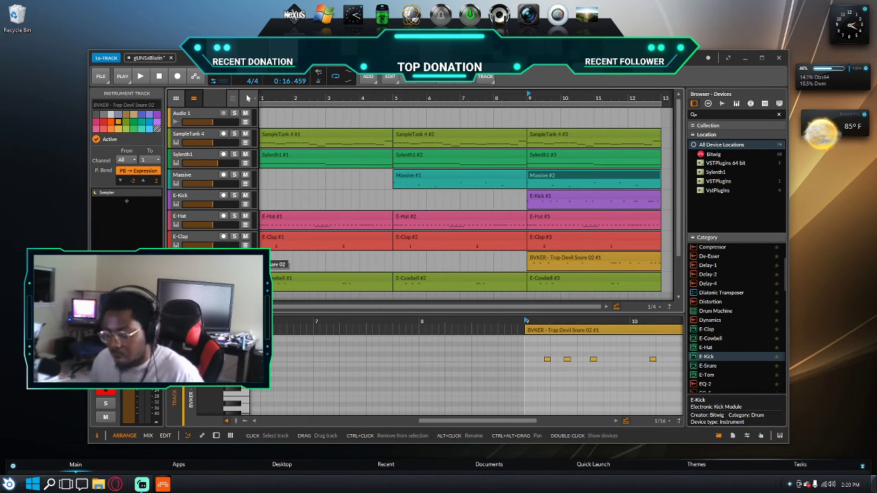
{"action": "key", "text": "ctrl+d"}
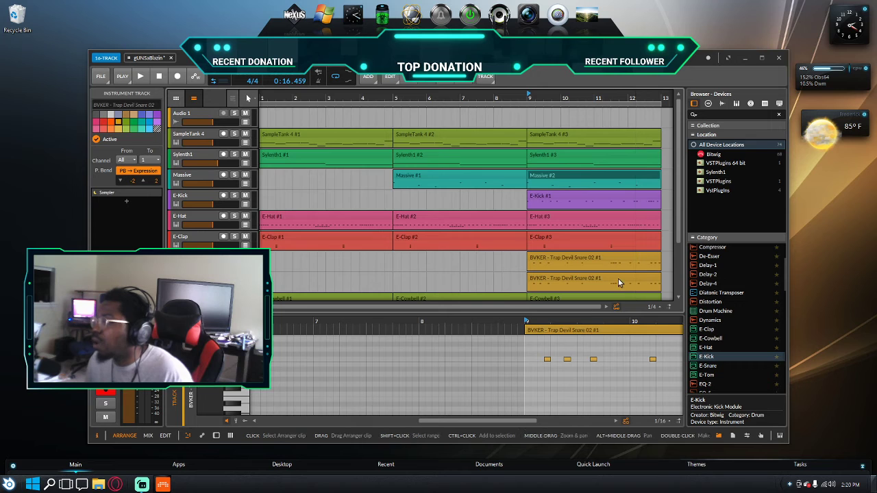
{"action": "left_click_drag", "start_coordinate": [637, 287], "coordinate": [485, 284]}
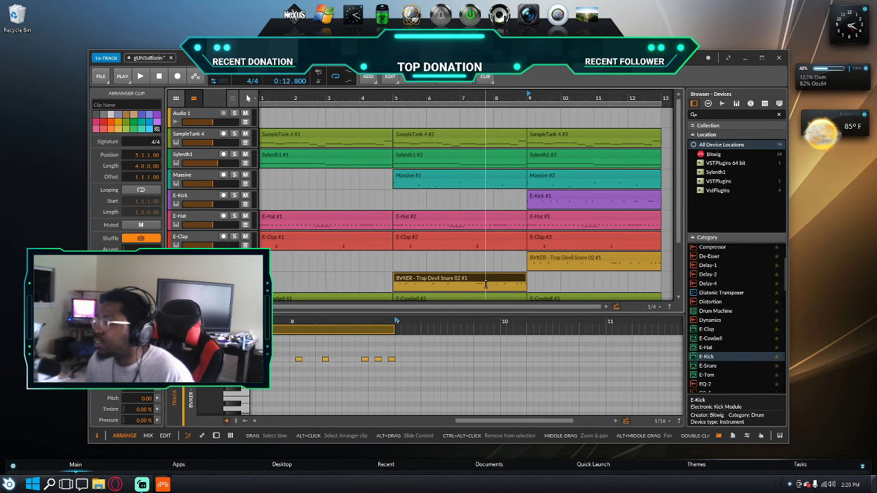
Step: Erase all notes in the copied snare clip except the last three at the end of bar 8
{"action": "right_click", "coordinate": [336, 357]}
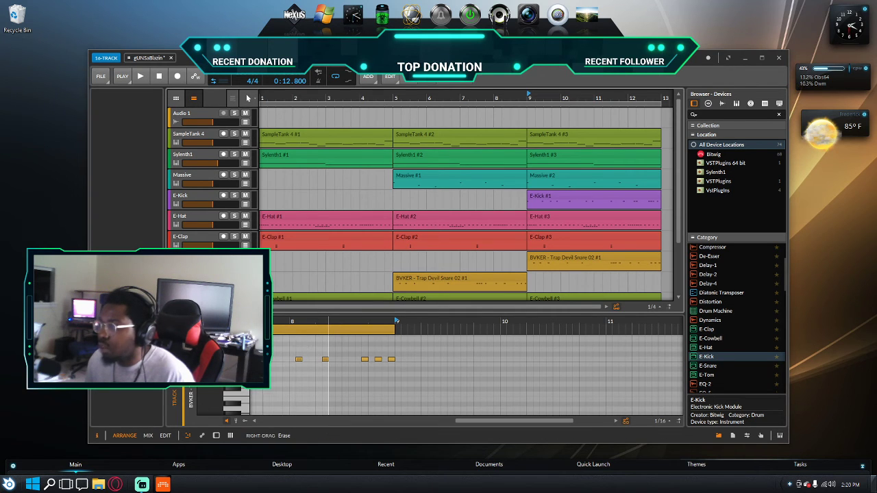
{"action": "scroll", "coordinate": [466, 370], "scroll_direction": "left", "scroll_amount": 10}
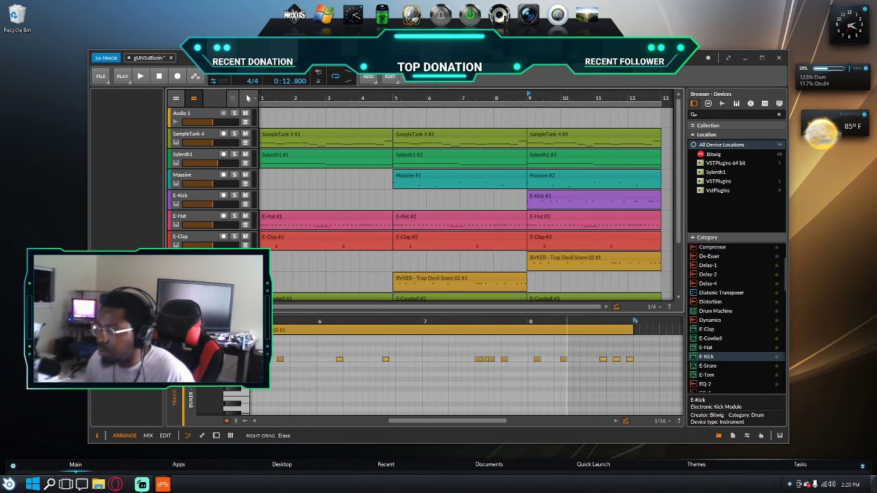
{"action": "scroll", "coordinate": [556, 380], "scroll_direction": "left", "scroll_amount": 4}
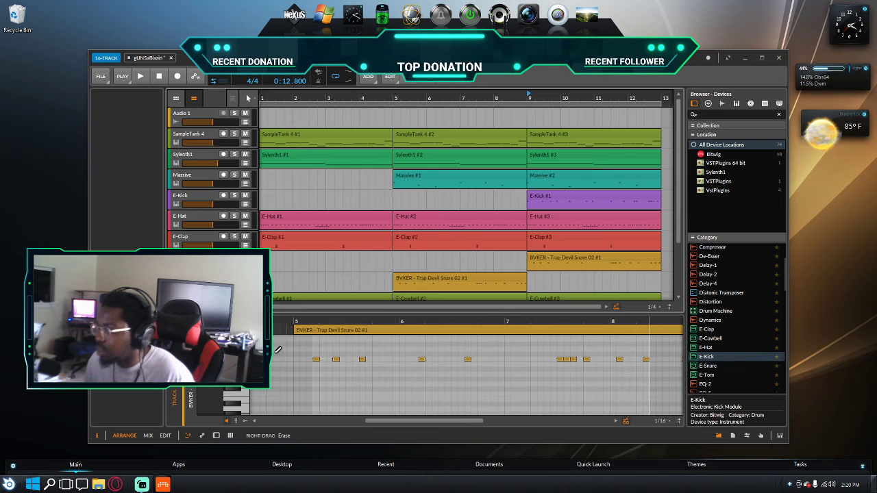
{"action": "scroll", "coordinate": [593, 321], "scroll_direction": "right", "scroll_amount": 5}
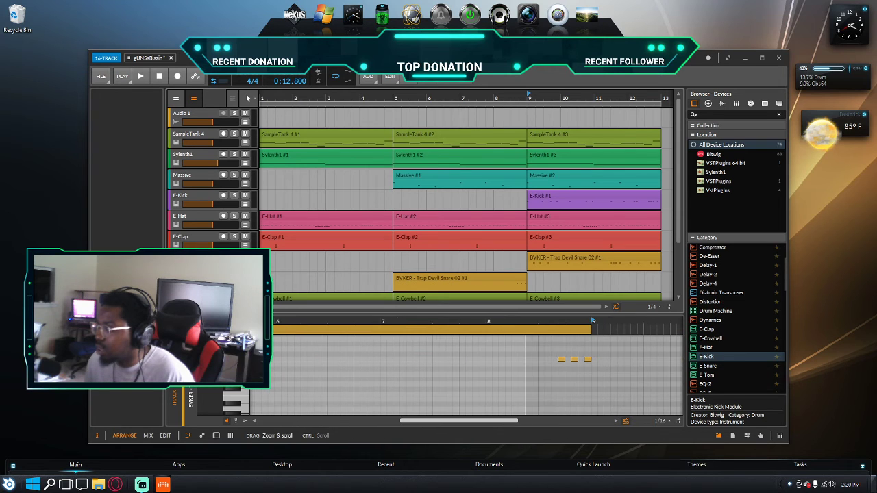
{"action": "scroll", "coordinate": [589, 322], "scroll_direction": "right", "scroll_amount": 1}
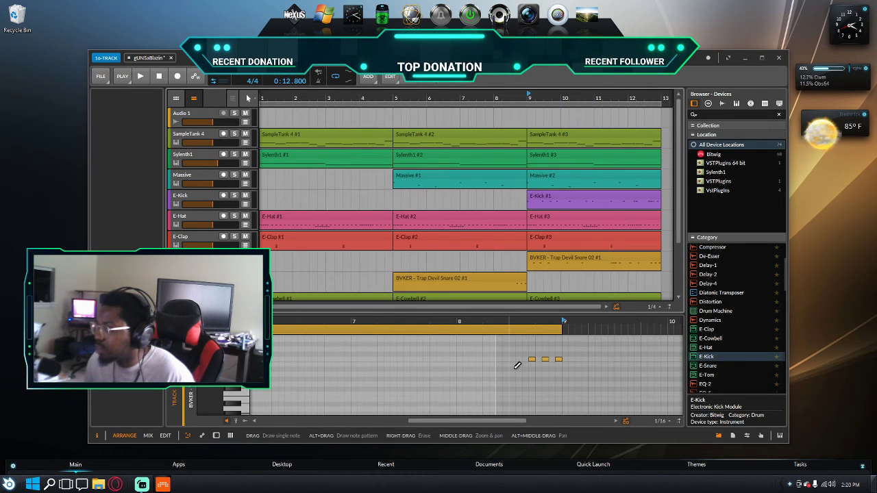
Step: Draw sixteenth snare notes at 8.1.1.00, 8.1.3.00 and 8.1.4.00, plus four consecutive ones from 8.2.2.00, on the existing pitch
{"action": "left_click", "coordinate": [458, 359]}
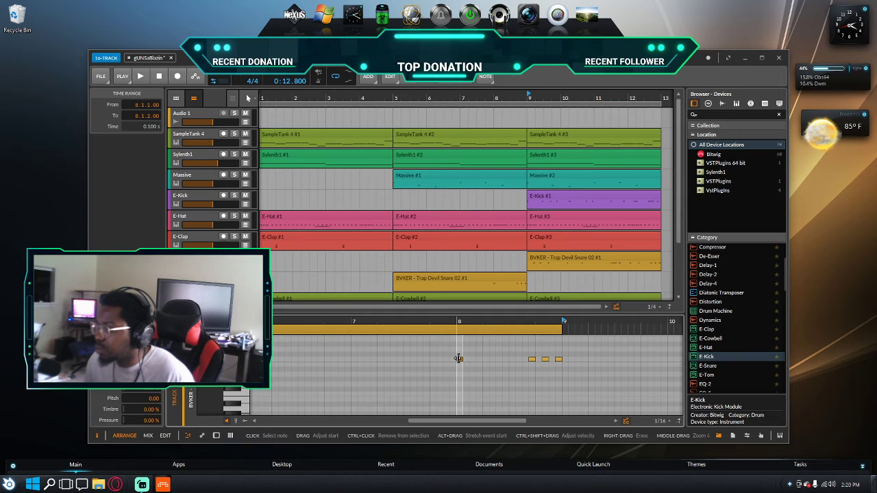
{"action": "left_click", "coordinate": [472, 360]}
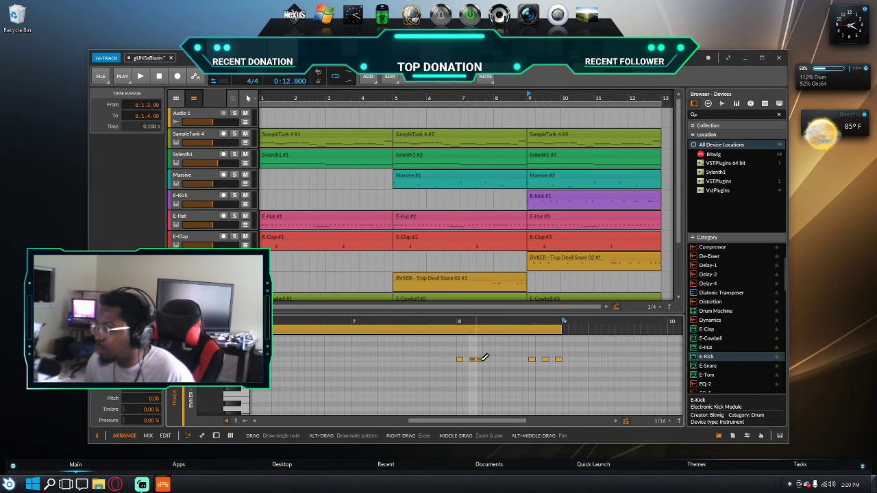
{"action": "left_click", "coordinate": [492, 359]}
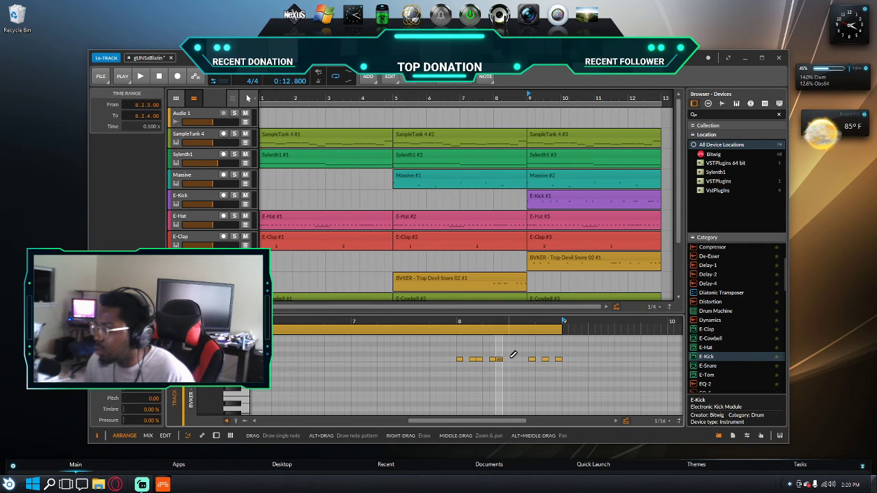
{"action": "left_click", "coordinate": [511, 359]}
{"action": "left_click", "coordinate": [507, 359]}
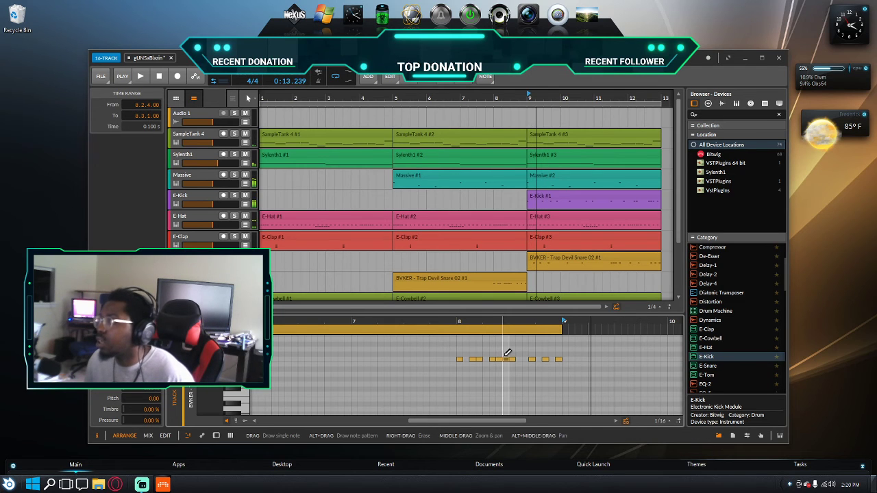
Step: Play the twelve-bar arrangement from the start, stop it, and save the project
{"action": "key", "text": "space"}
{"action": "left_click", "coordinate": [167, 77]}
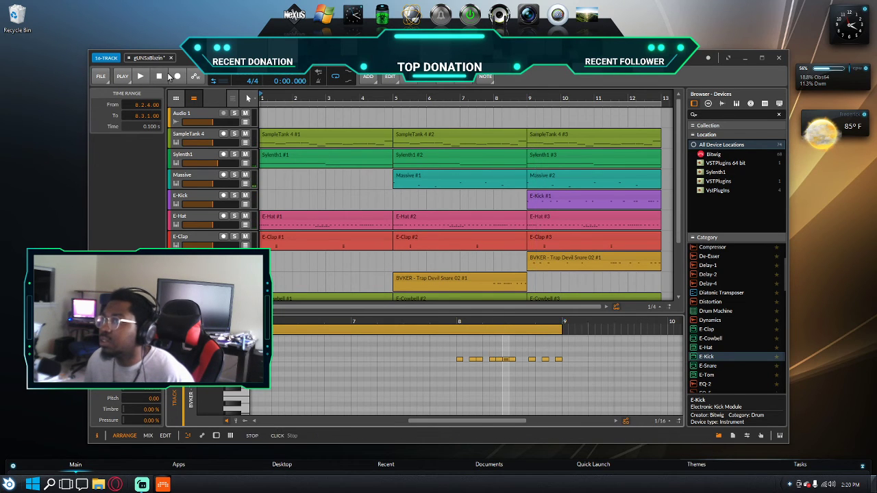
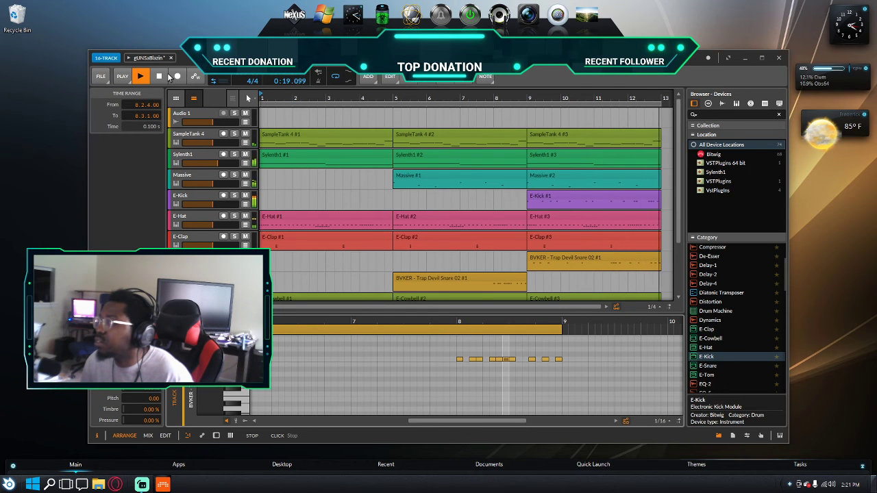
{"action": "left_click", "coordinate": [163, 76]}
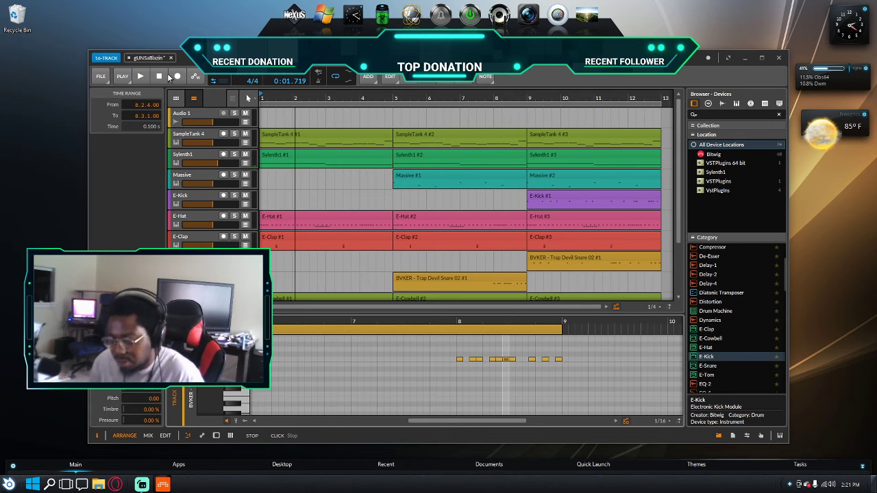
{"action": "key", "text": "ctrl+s"}
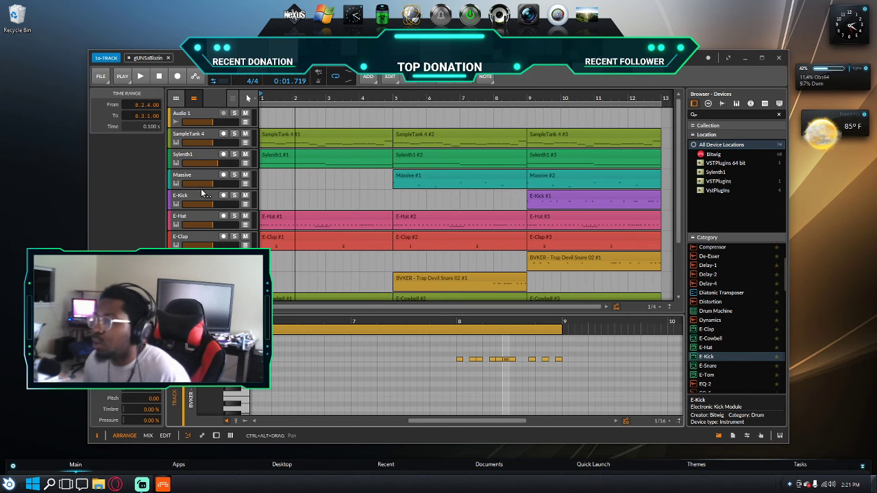
Step: Add an instrument track and browse its sample content through the Drum Shots folders of the BVKER-909-Kit
{"action": "scroll", "coordinate": [202, 195], "scroll_direction": "down", "scroll_amount": 3}
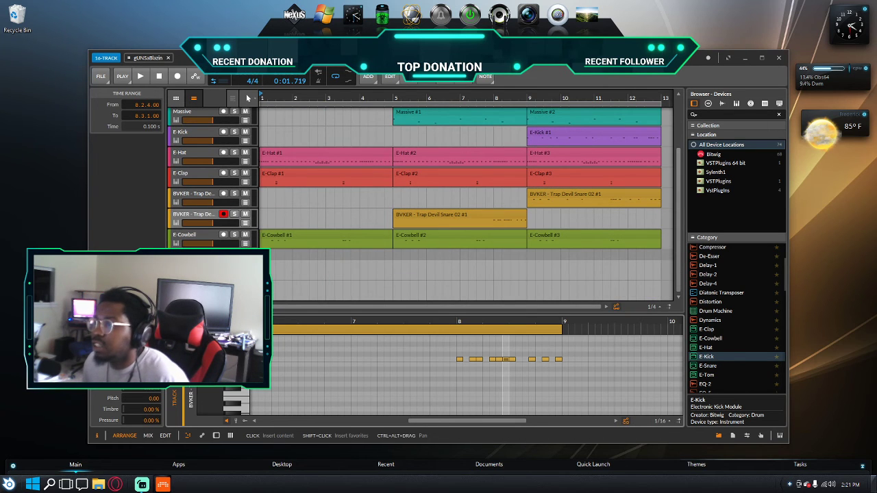
{"action": "key", "text": "ctrl+t"}
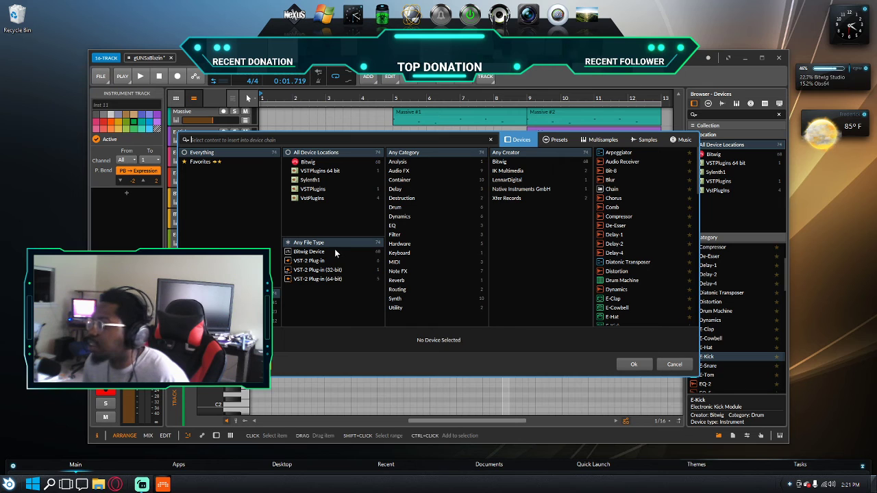
{"action": "left_click", "coordinate": [645, 139]}
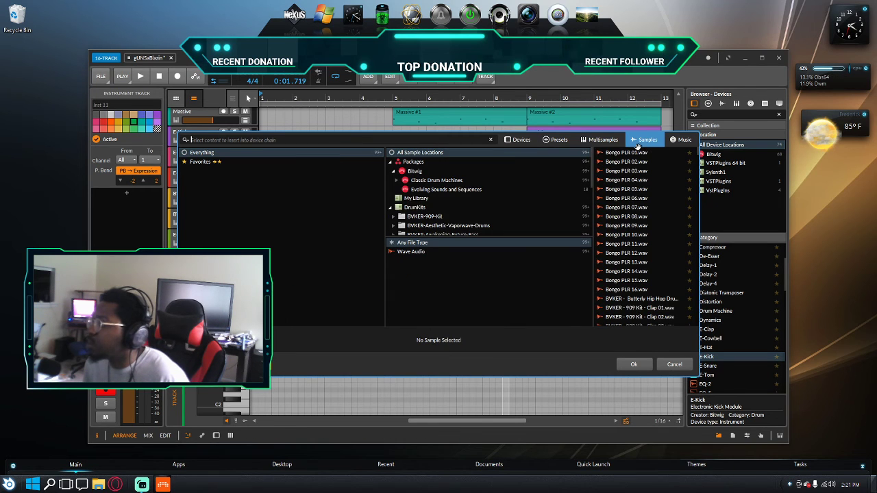
{"action": "double_click", "coordinate": [449, 216]}
{"action": "double_click", "coordinate": [432, 227]}
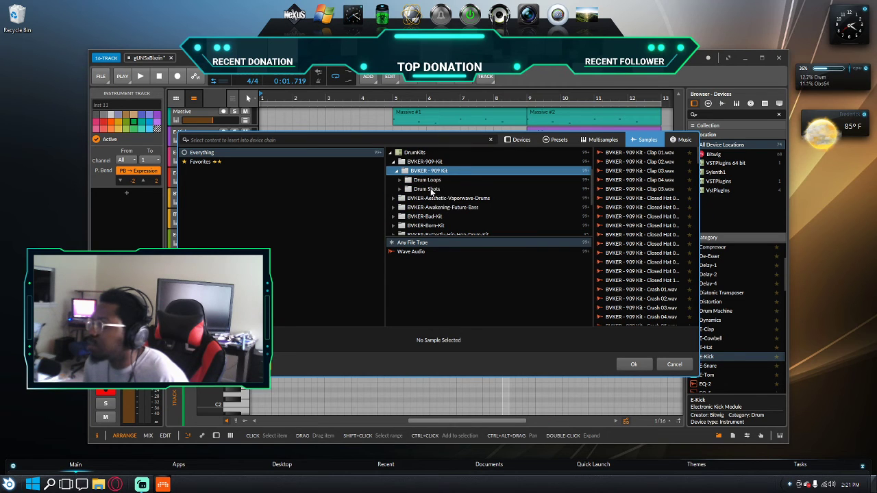
{"action": "double_click", "coordinate": [427, 189]}
{"action": "scroll", "coordinate": [431, 195], "scroll_direction": "down", "scroll_amount": 1}
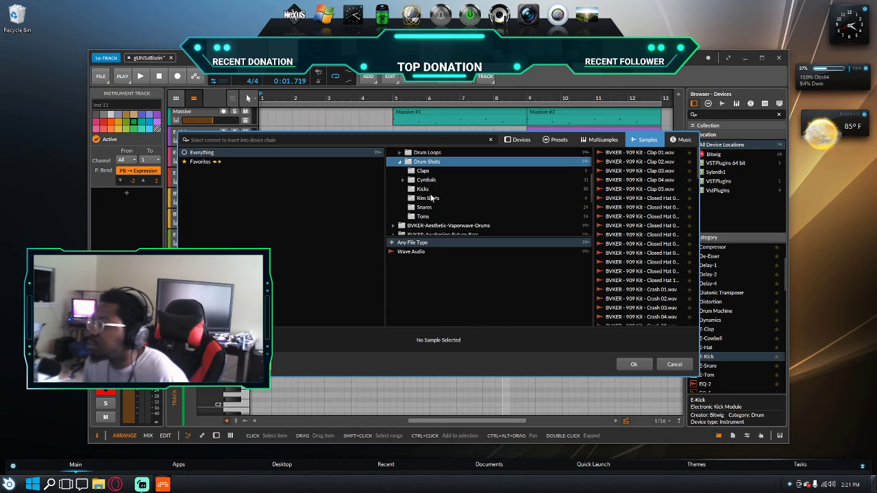
{"action": "scroll", "coordinate": [431, 198], "scroll_direction": "down", "scroll_amount": 3}
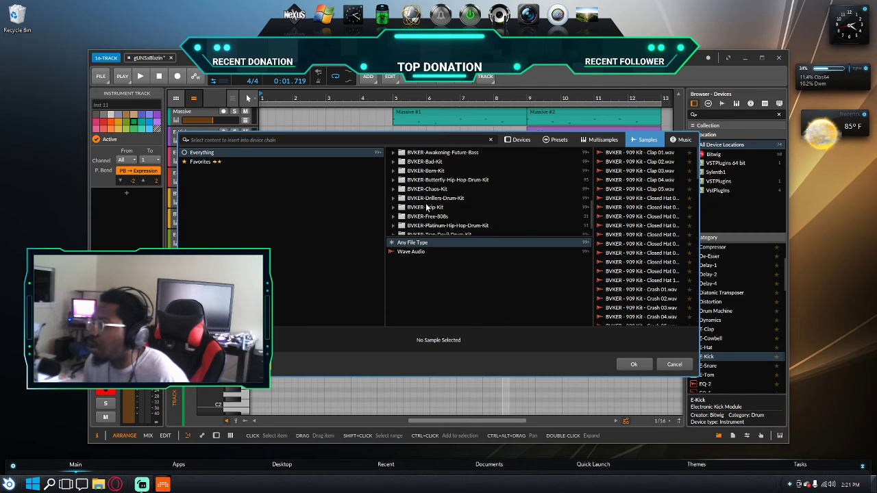
Step: Audition 808s 12 (F#) and 11 (F) from the BVKER-Drip-Kit and insert BVKER - Drip 808 - 11 - (F).wav on the new track
{"action": "double_click", "coordinate": [426, 207]}
{"action": "double_click", "coordinate": [429, 216]}
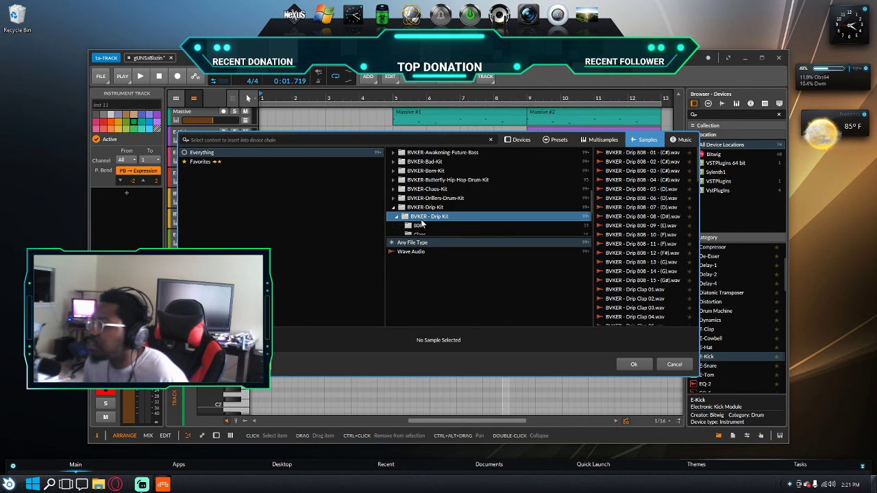
{"action": "left_click", "coordinate": [420, 226]}
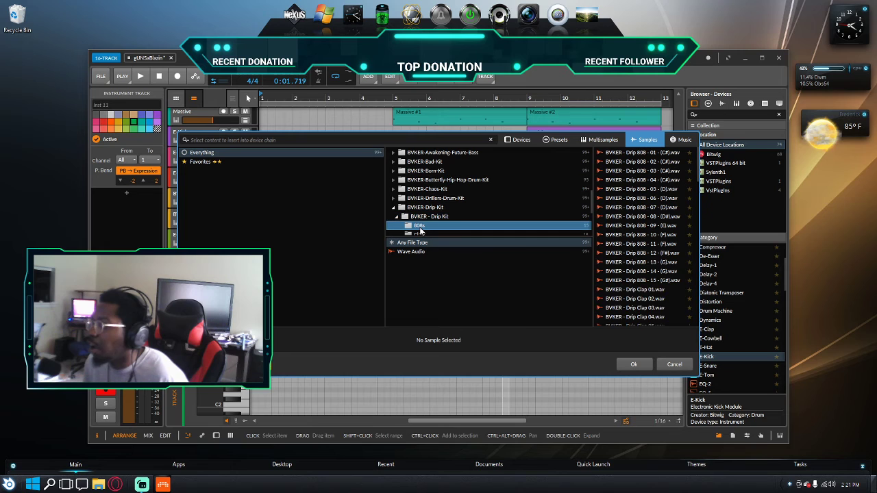
{"action": "left_click", "coordinate": [636, 253]}
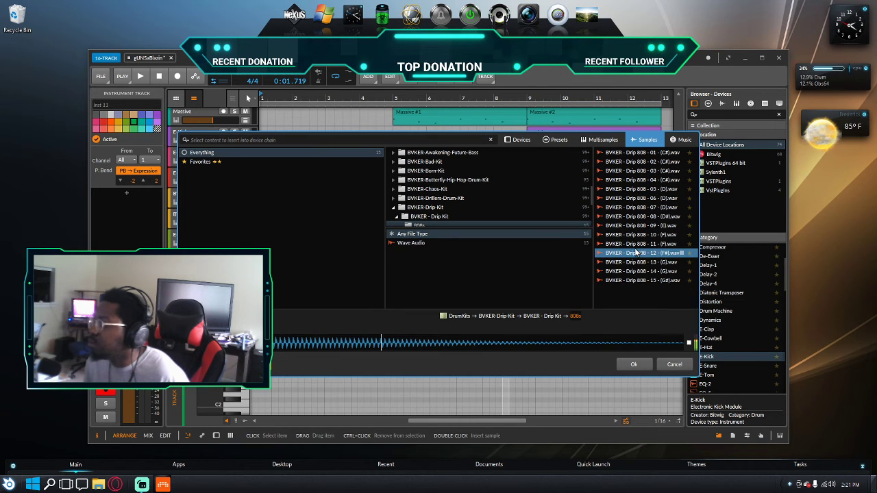
{"action": "left_click", "coordinate": [640, 244]}
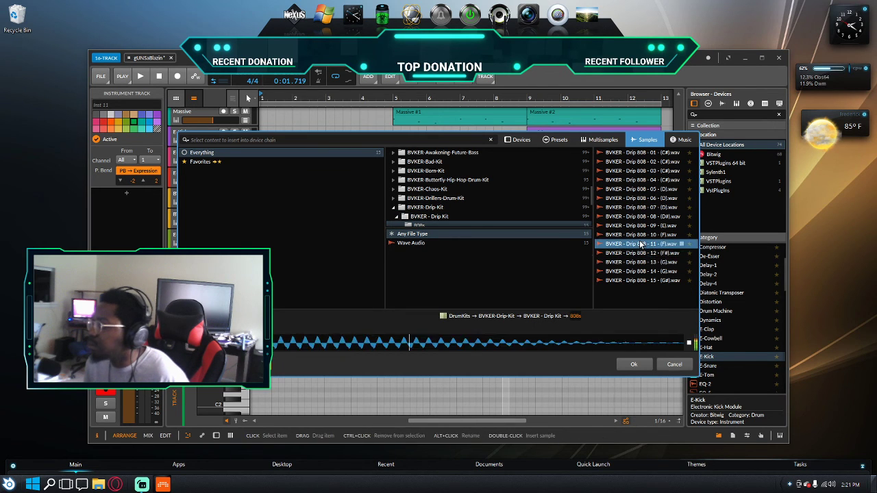
{"action": "double_click", "coordinate": [641, 244]}
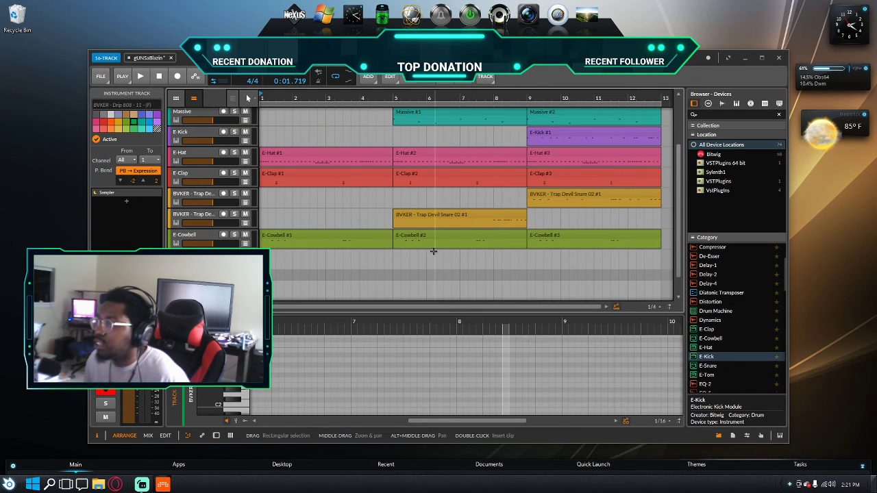
Step: Create a clip at 1.1.1.00 on the Drip 808 track and extend it to four bars
{"action": "left_click_drag", "start_coordinate": [430, 98], "coordinate": [436, 98]}
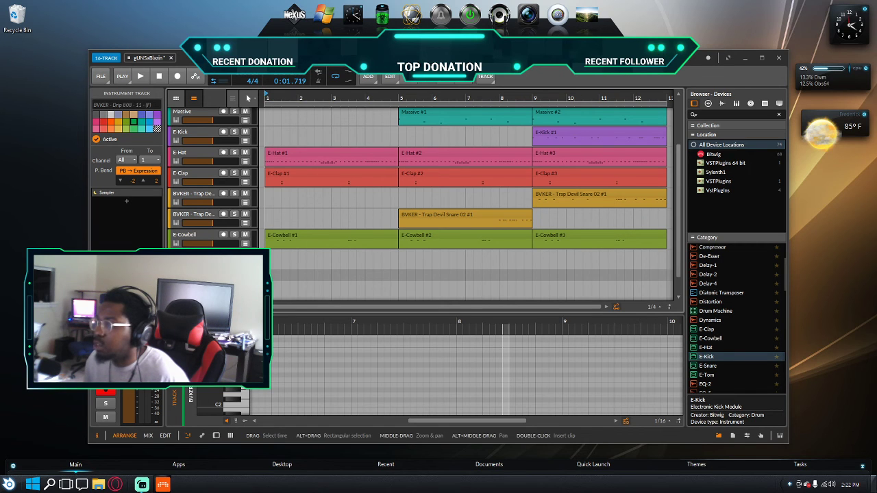
{"action": "double_click", "coordinate": [281, 258]}
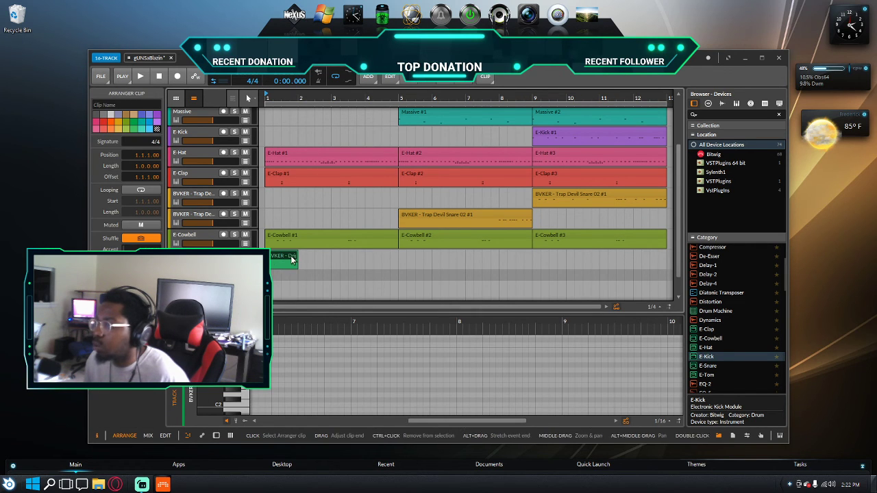
{"action": "left_click_drag", "start_coordinate": [295, 260], "coordinate": [397, 264]}
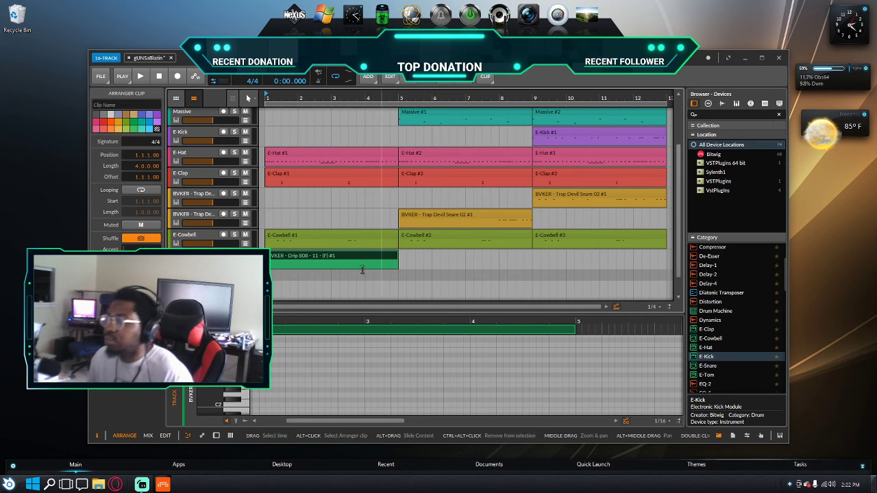
Step: Draw two 808 notes on one pitch, from 1.1.1.00 to 1.3.1.00 and 1.3.1.00 to 2.1.1.00, and play them back
{"action": "left_click", "coordinate": [247, 405]}
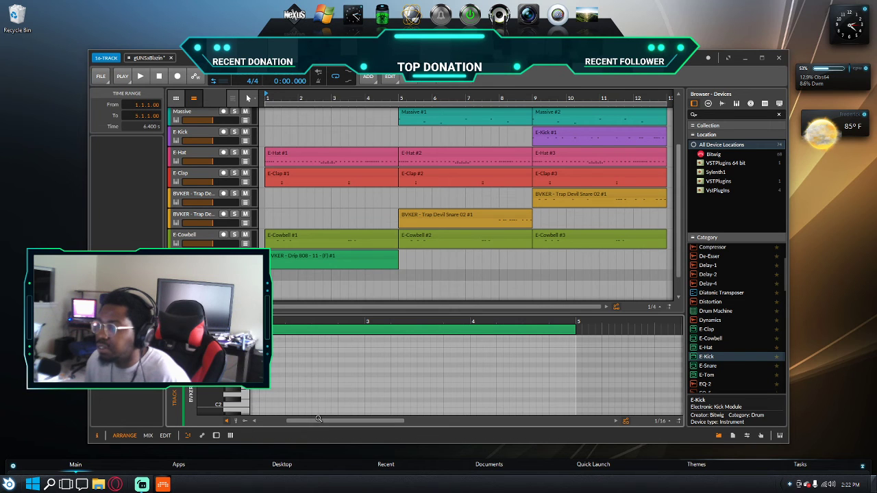
{"action": "left_click_drag", "start_coordinate": [317, 421], "coordinate": [290, 422]}
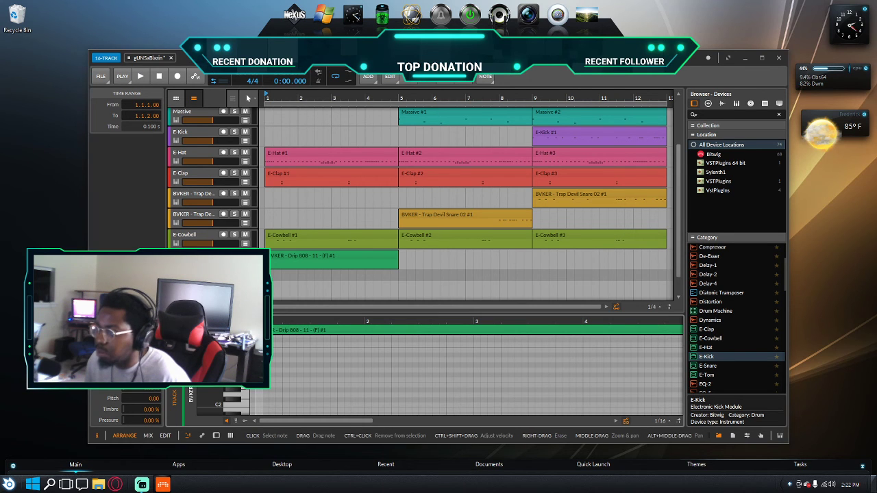
{"action": "left_click_drag", "start_coordinate": [278, 345], "coordinate": [320, 355]}
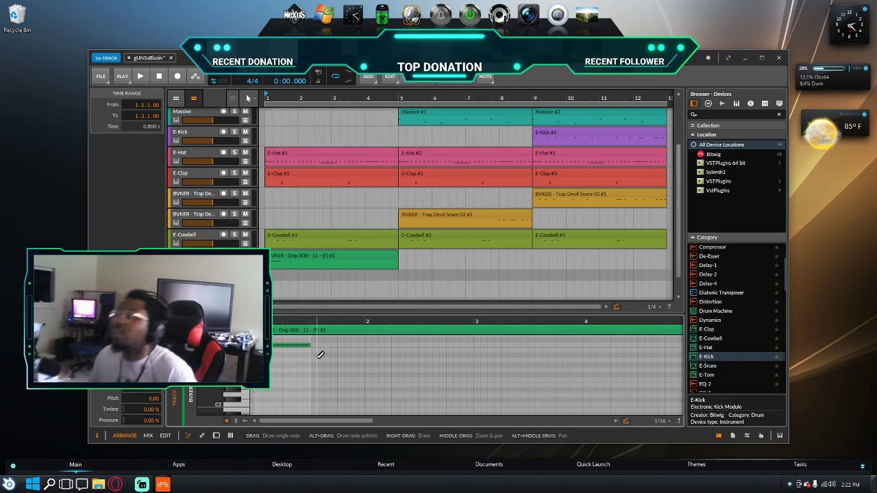
{"action": "key", "text": "space"}
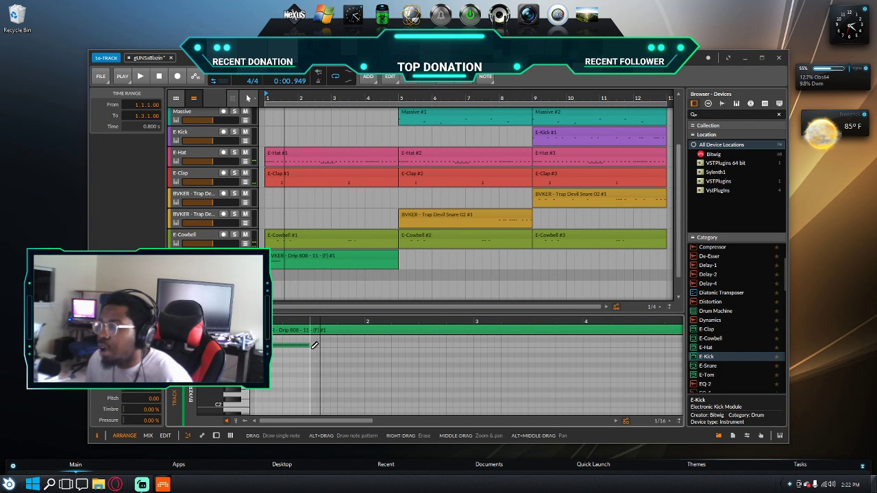
{"action": "left_click_drag", "start_coordinate": [315, 344], "coordinate": [365, 345]}
{"action": "key", "text": "space"}
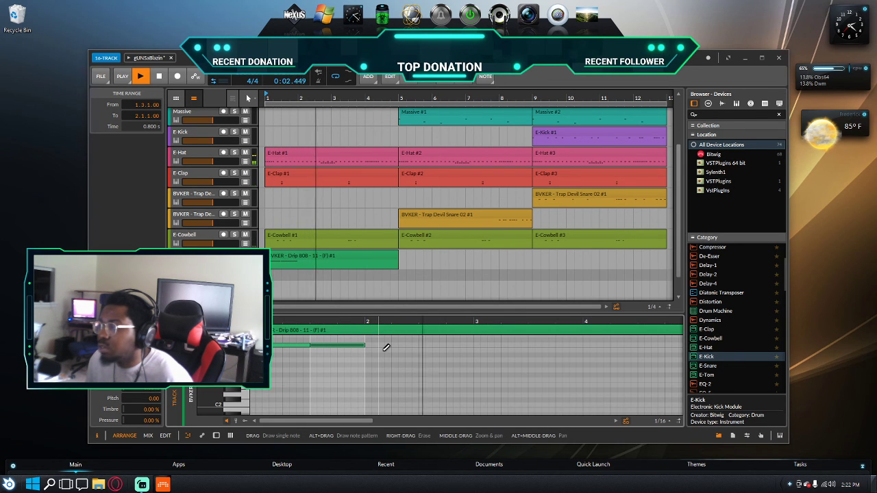
{"action": "key", "text": "space"}
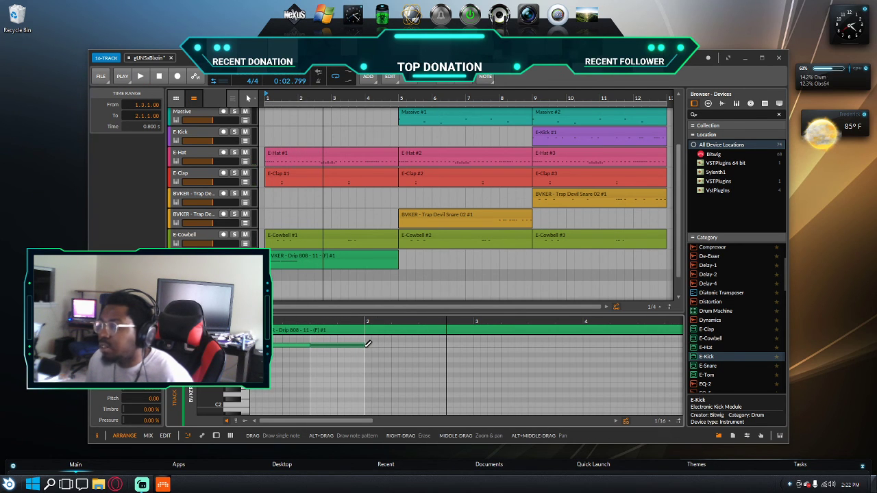
Step: Lengthen the second 808 note to 2.4.1.00 and add same-pitch notes from 2.4.1.00 to 3.3.1.00 and 3.3.1.00 to 4.2.1.00 during playback
{"action": "left_click_drag", "start_coordinate": [367, 344], "coordinate": [428, 350]}
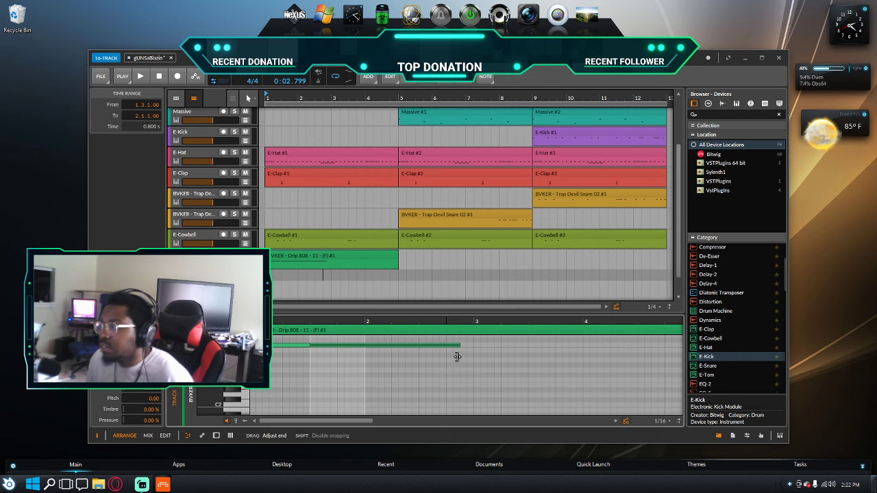
{"action": "key", "text": "space"}
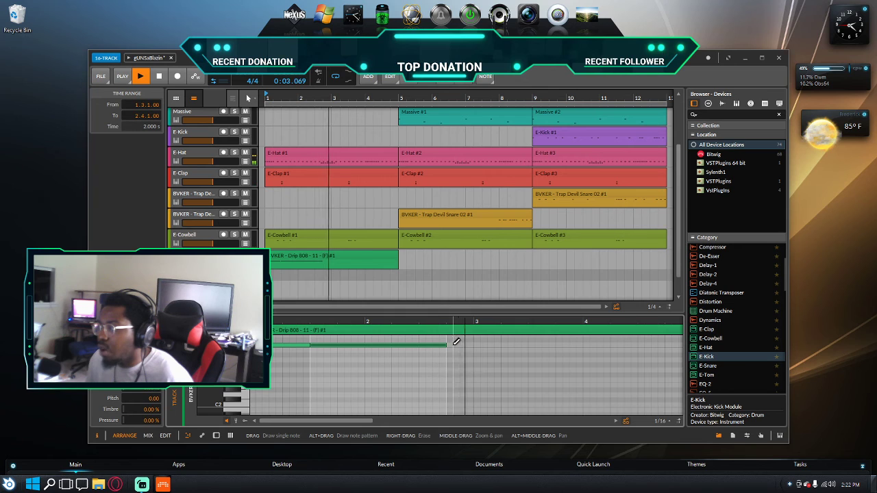
{"action": "key", "text": "ctrl+d"}
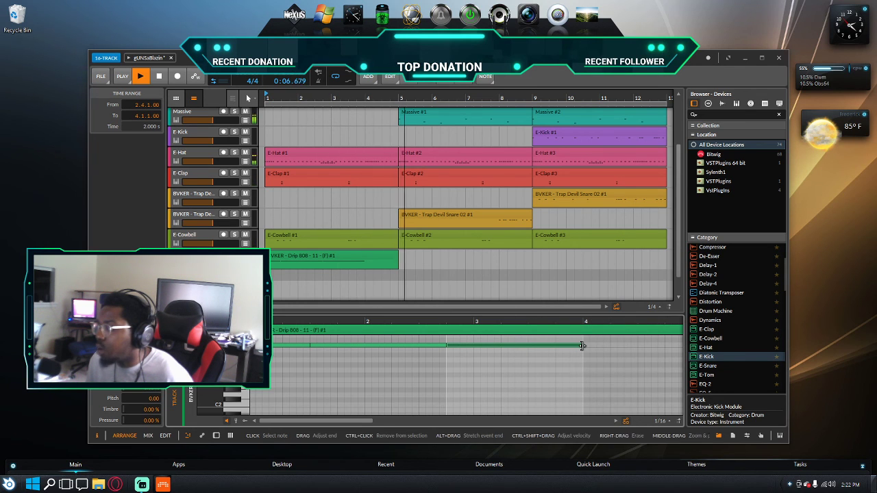
{"action": "left_click_drag", "start_coordinate": [579, 344], "coordinate": [503, 347]}
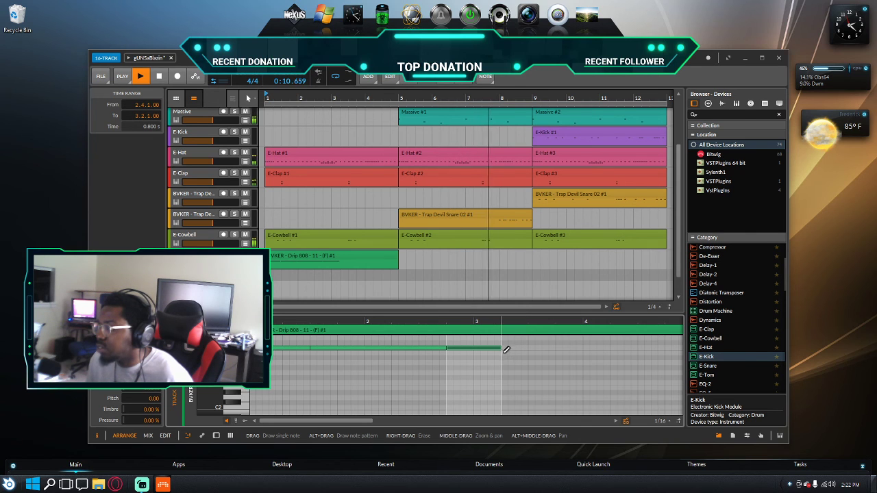
{"action": "left_click_drag", "start_coordinate": [499, 349], "coordinate": [533, 346]}
{"action": "left_click", "coordinate": [529, 348]}
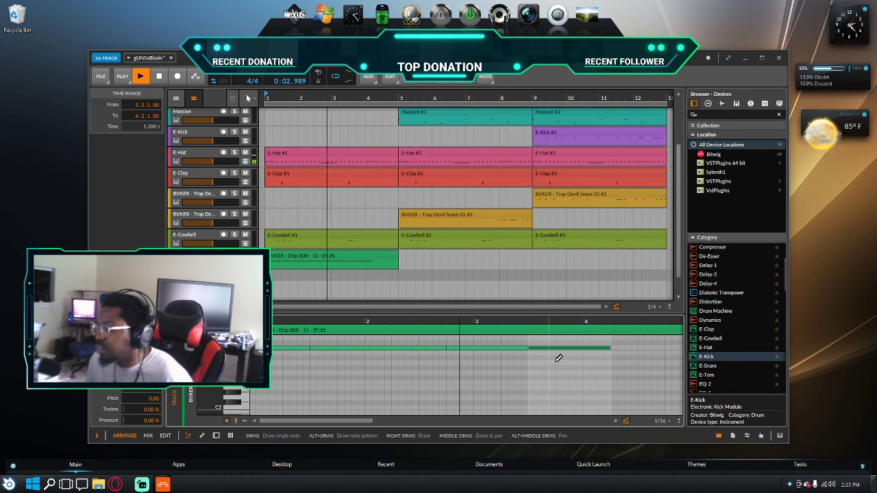
{"action": "key", "text": "space"}
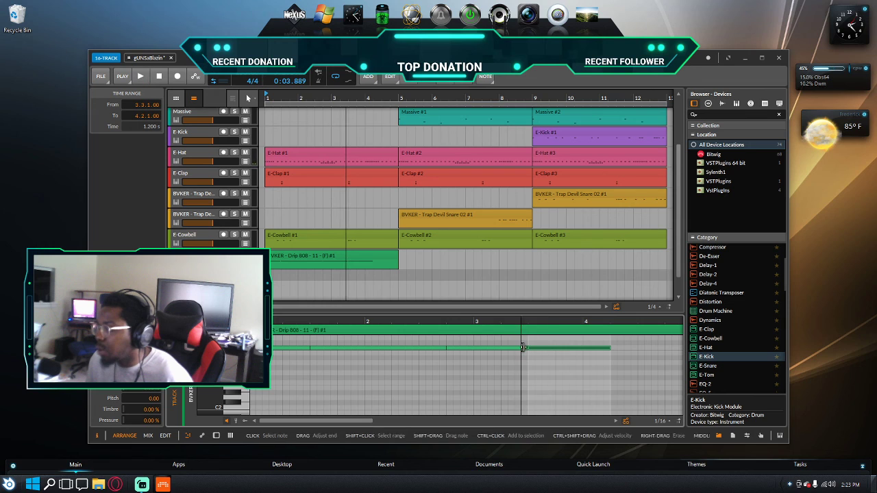
Step: Shorten the 808 note at 2.4.1.00 to end at 2.4.3.00, add one from 2.4.3.00 to 3.1.1.00, and play the result
{"action": "left_click_drag", "start_coordinate": [525, 346], "coordinate": [455, 340]}
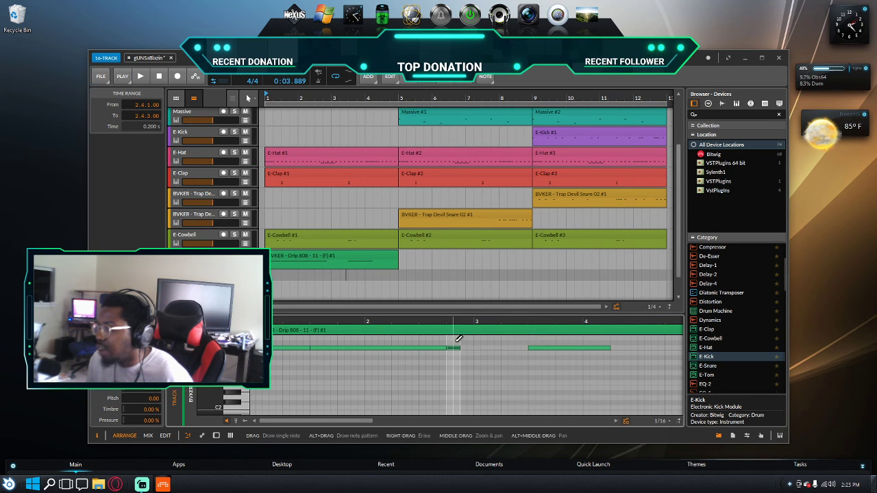
{"action": "left_click", "coordinate": [466, 344]}
{"action": "key", "text": "space"}
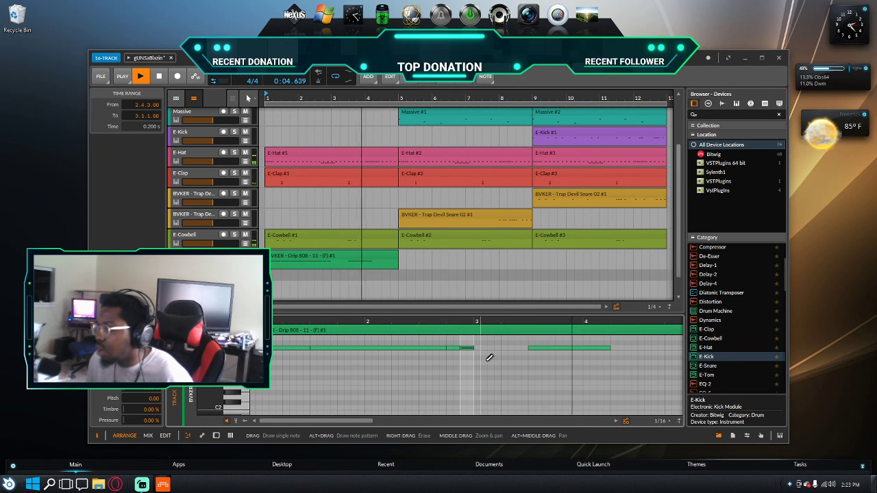
{"action": "key", "text": "space"}
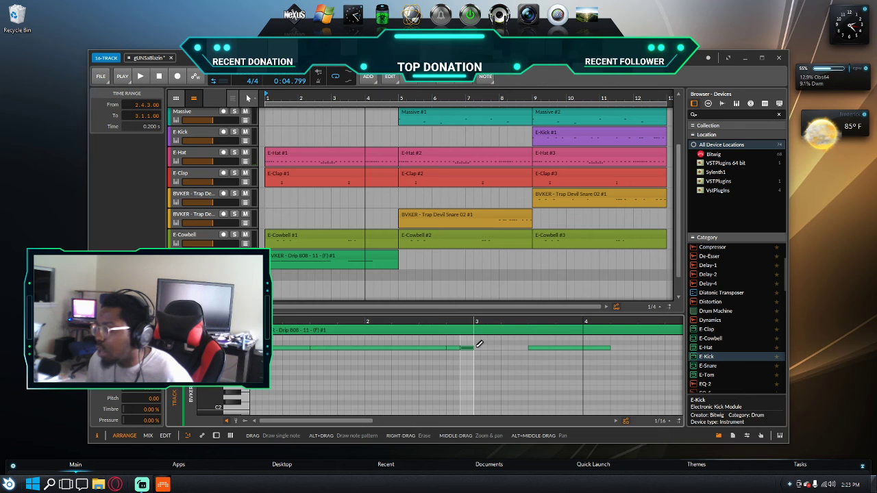
{"action": "key", "text": "space"}
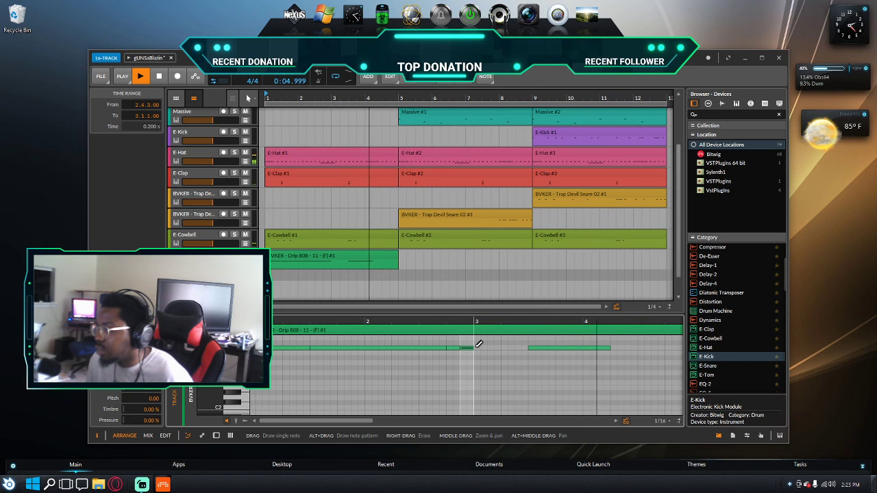
{"action": "key", "text": "space"}
Step: Draw an 808 note from 3.1.1.00 to 3.3.1.00 on the same pitch and a higher one from 4.2.1.00 to 4.4.1.00
{"action": "left_click", "coordinate": [478, 348]}
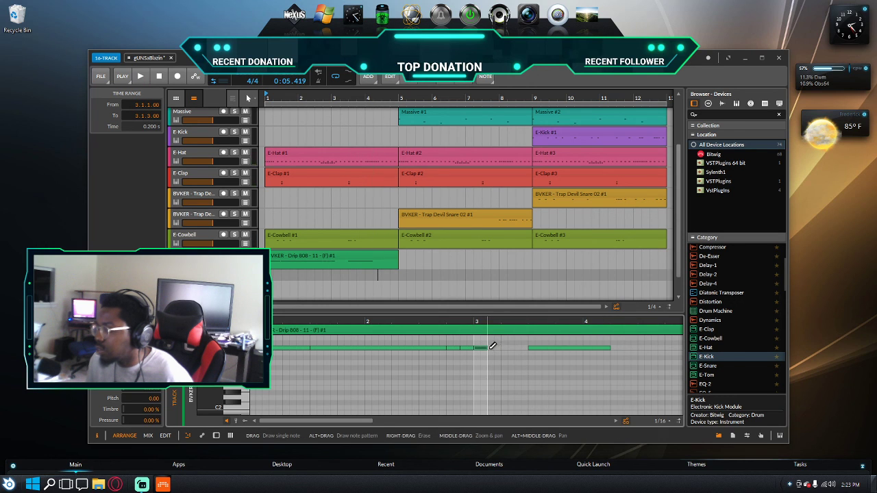
{"action": "left_click_drag", "start_coordinate": [492, 347], "coordinate": [529, 349]}
{"action": "key", "text": "space"}
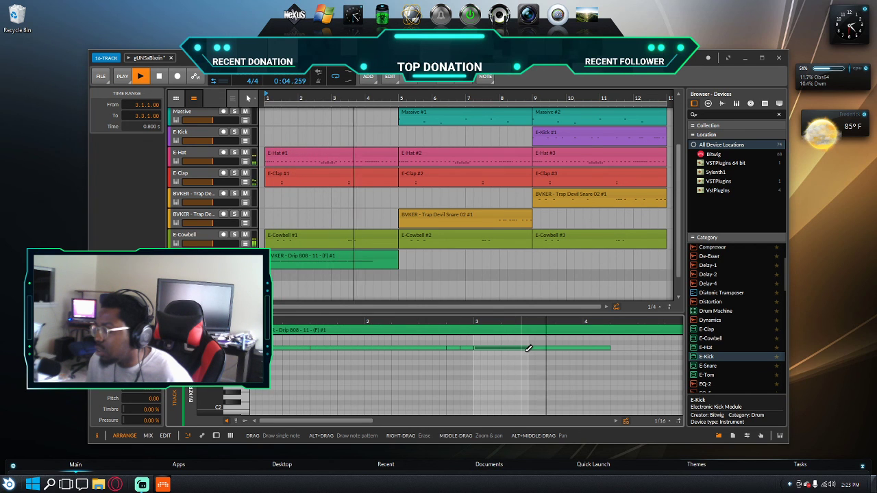
{"action": "key", "text": "space"}
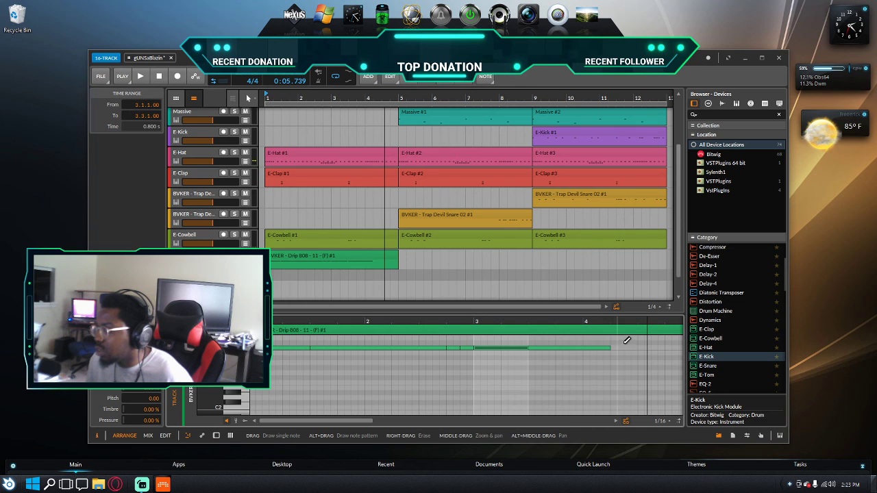
{"action": "left_click", "coordinate": [618, 336]}
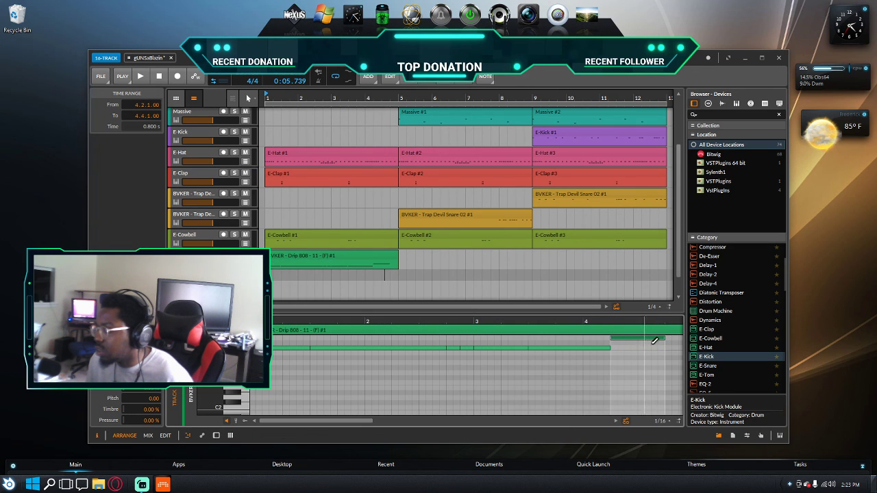
{"action": "left_click_drag", "start_coordinate": [652, 343], "coordinate": [631, 375]}
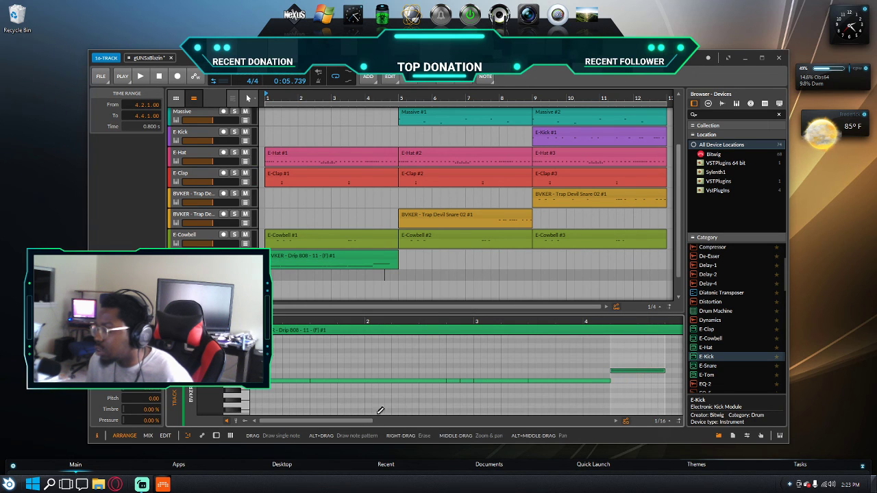
Step: Draw a higher 808 note from 4.4.1.00 to 5.1.1.00 and copy the finished 808 clip to start at 9.1.1.00
{"action": "left_click_drag", "start_coordinate": [370, 420], "coordinate": [406, 421]}
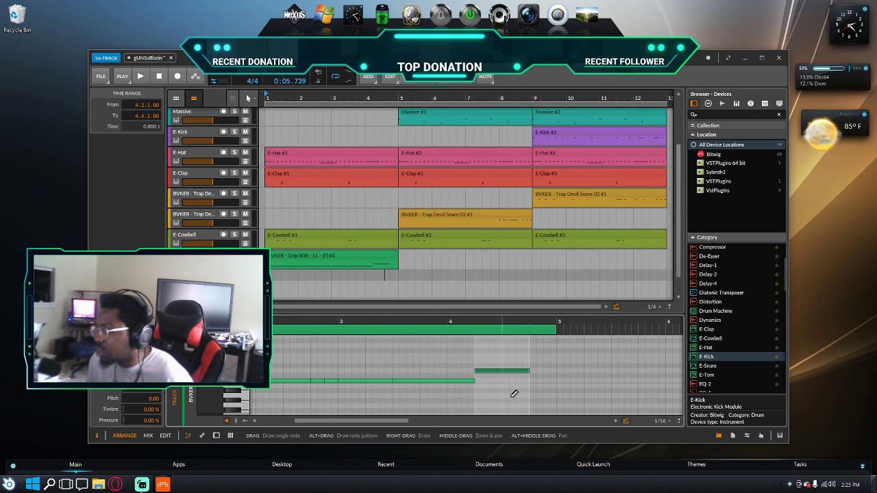
{"action": "left_click", "coordinate": [535, 362]}
{"action": "key", "text": "space"}
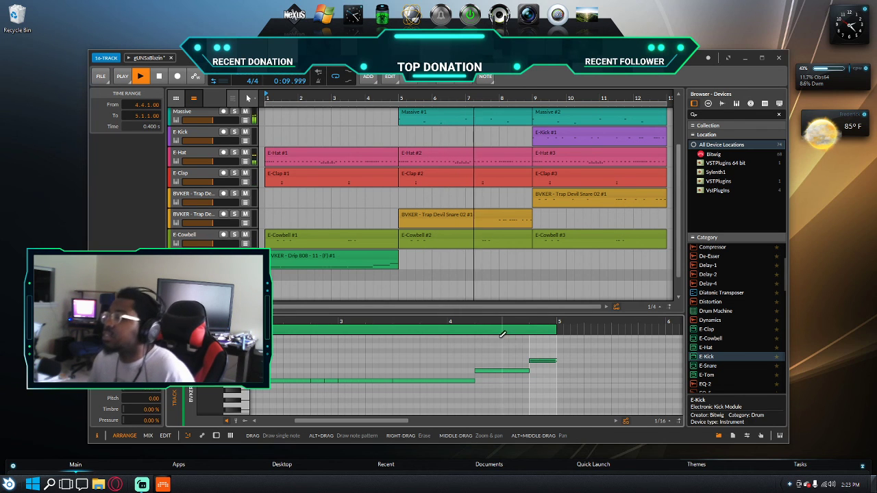
{"action": "left_click", "coordinate": [386, 257]}
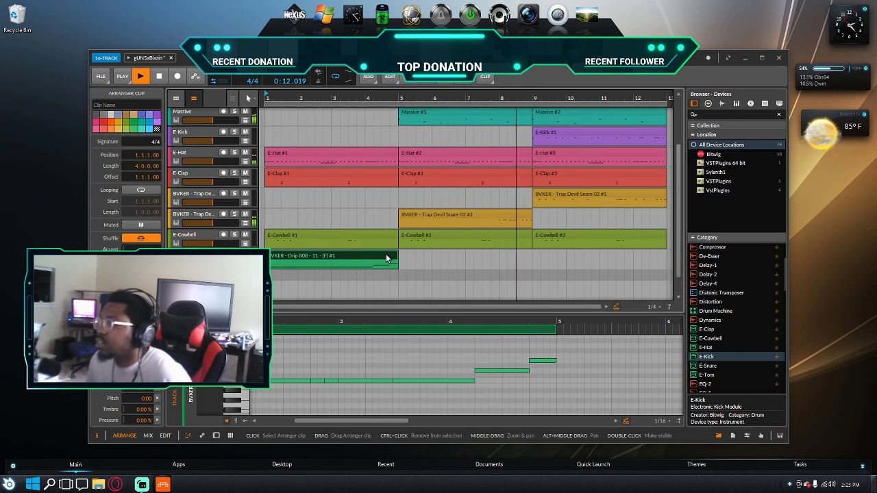
{"action": "left_click_drag", "start_coordinate": [386, 257], "coordinate": [656, 256]}
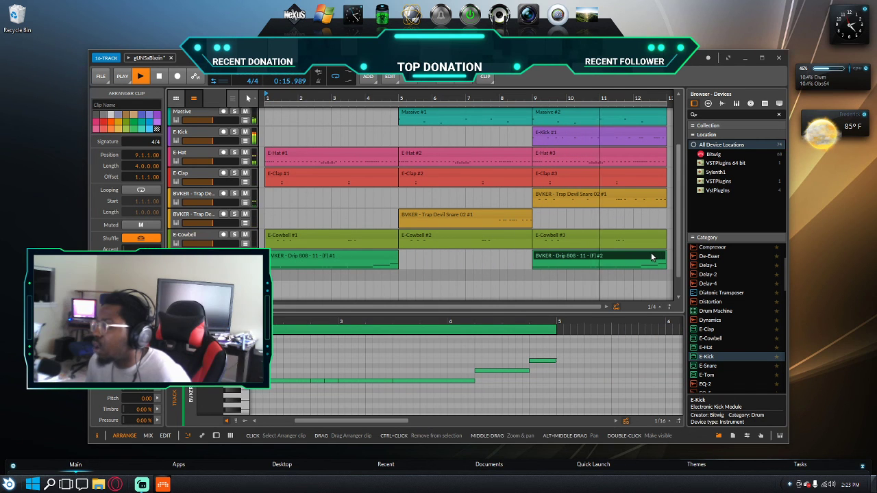
{"action": "key", "text": "ctrl+d"}
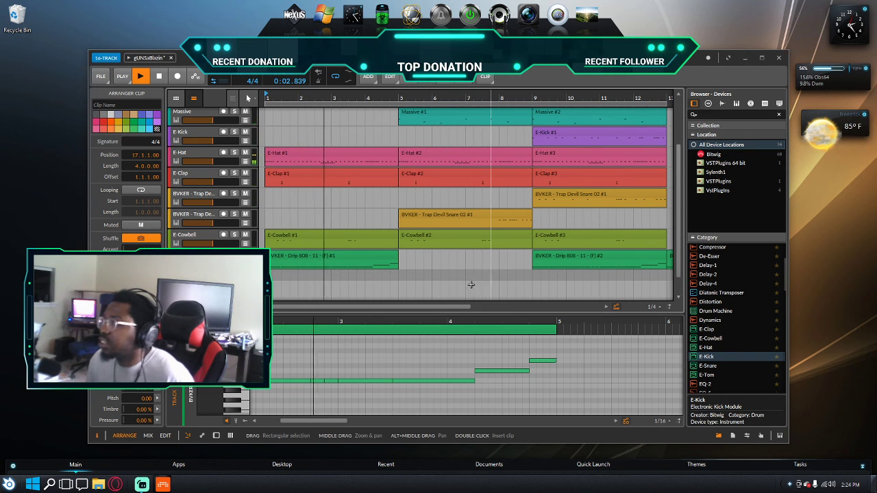
{"action": "left_click_drag", "start_coordinate": [426, 305], "coordinate": [540, 306]}
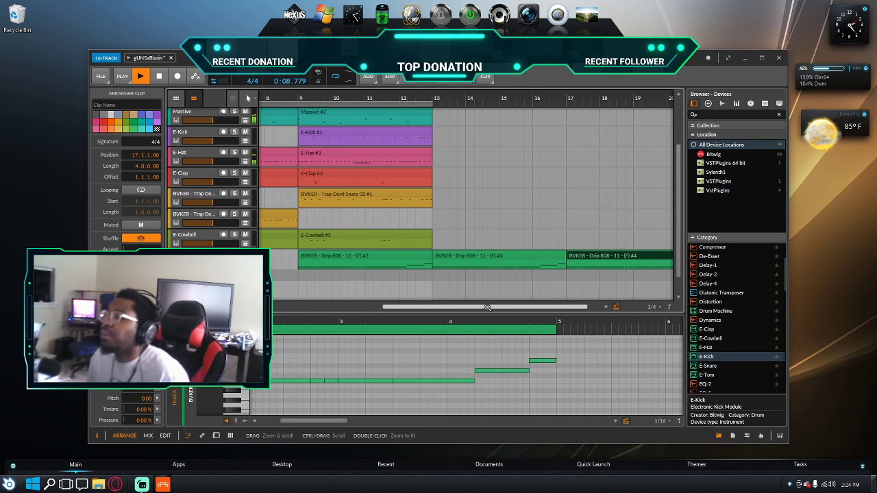
{"action": "left_click", "coordinate": [497, 255]}
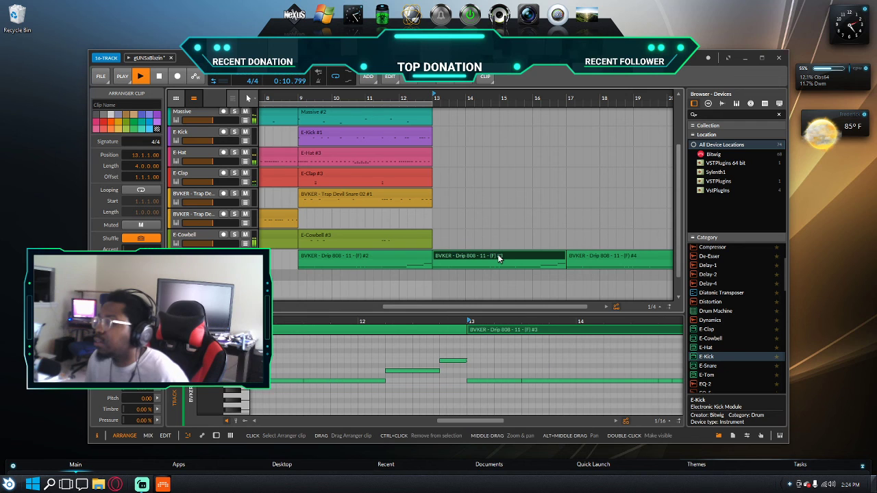
{"action": "key", "text": "Delete"}
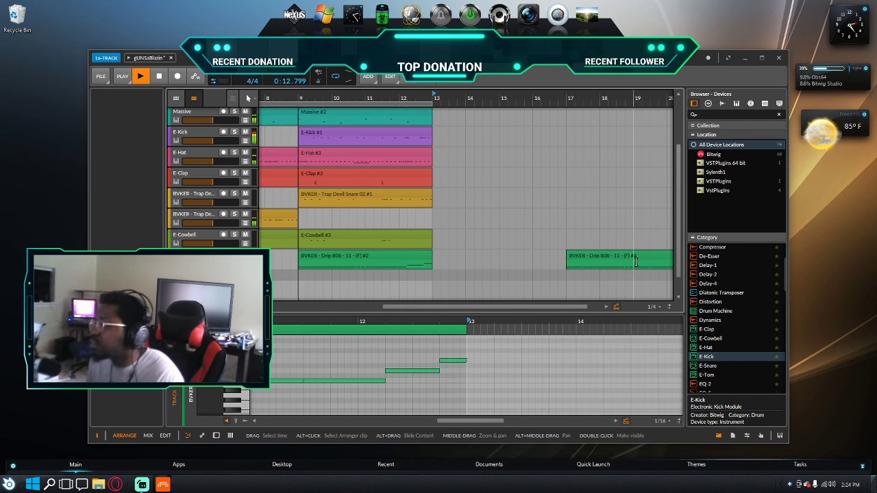
{"action": "left_click", "coordinate": [637, 258]}
{"action": "key", "text": "Delete"}
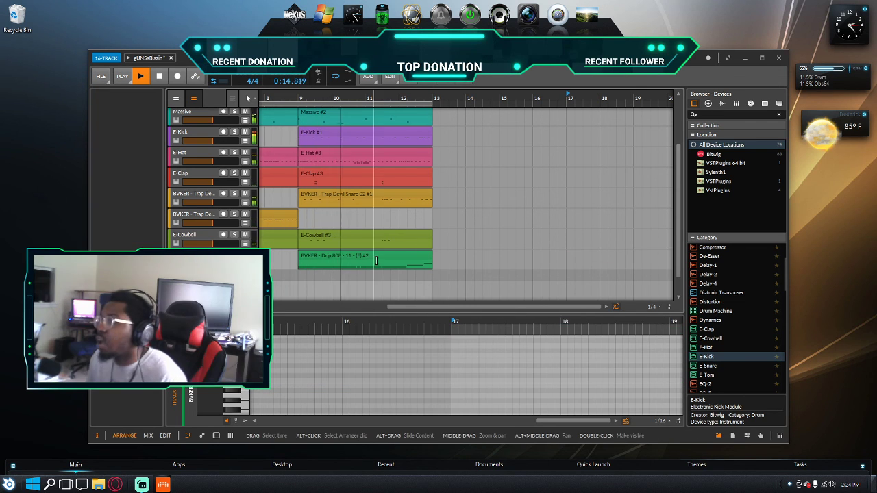
Step: Select all nine clips spanning bars 9 to 13 and duplicate them three times, filling the arrangement up to bar 25
{"action": "left_click_drag", "start_coordinate": [372, 273], "coordinate": [363, 106]}
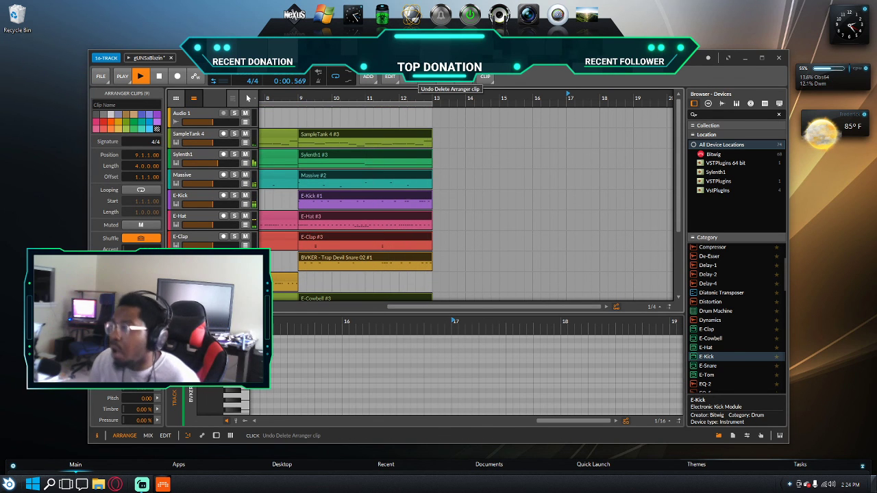
{"action": "key", "text": "ctrl+d"}
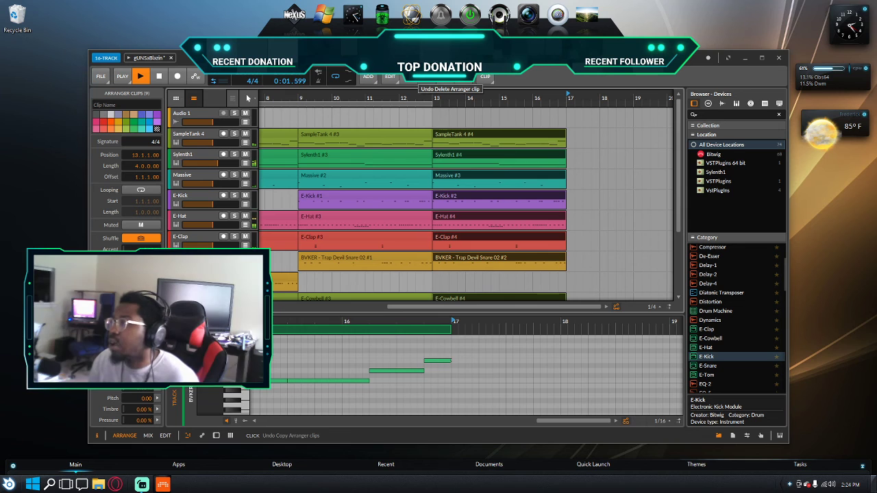
{"action": "key", "text": "ctrl+d"}
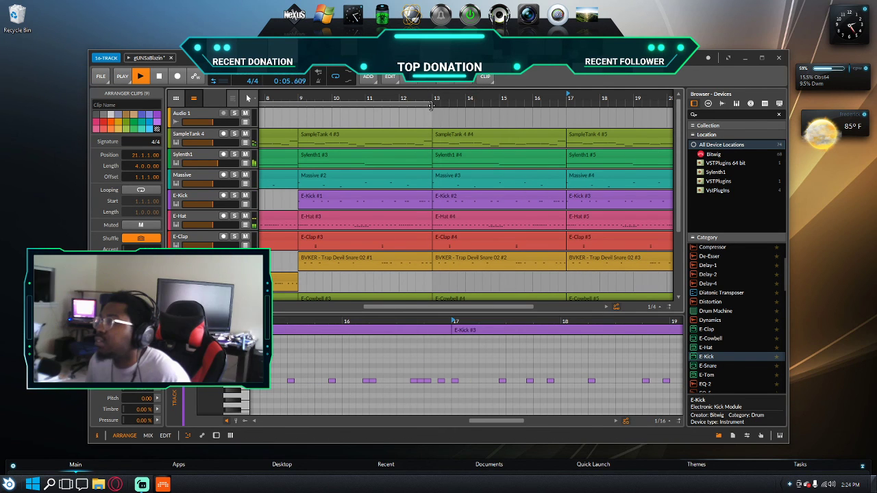
Step: Extend the loop region to 24 bars from 1.1.1.00 and restart playback from the beginning
{"action": "left_click", "coordinate": [436, 103]}
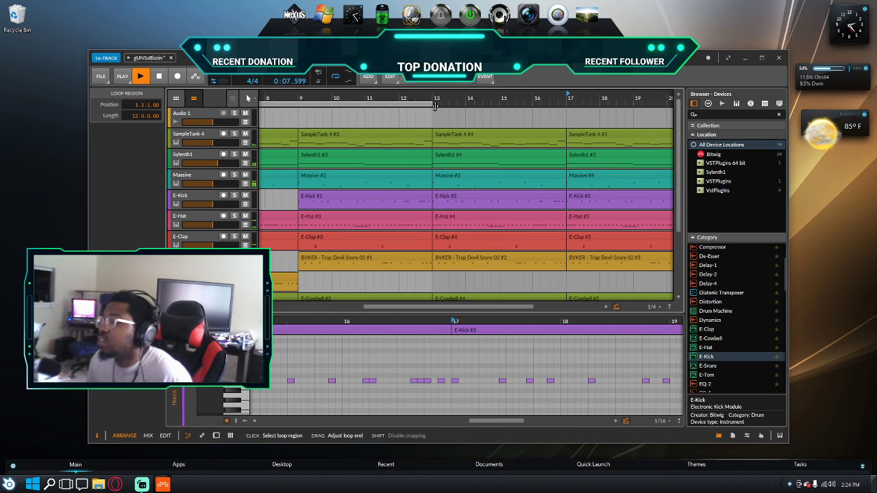
{"action": "left_click_drag", "start_coordinate": [699, 134], "coordinate": [612, 129]}
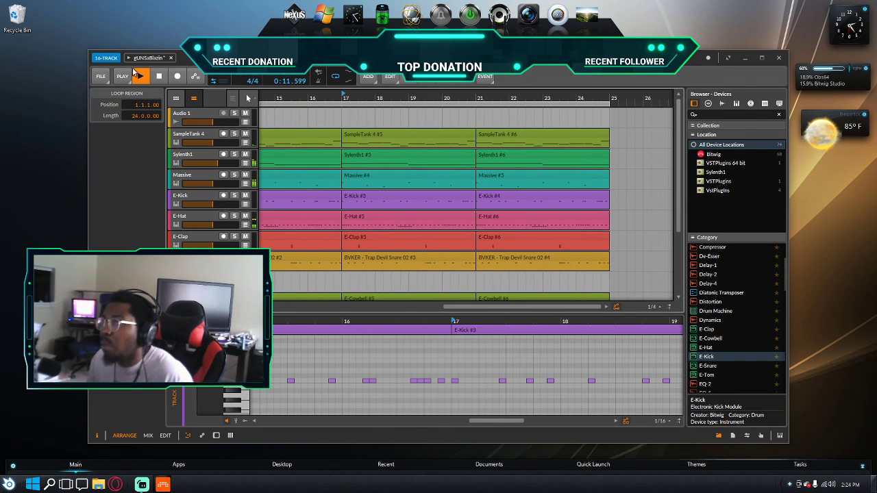
{"action": "left_click", "coordinate": [161, 76]}
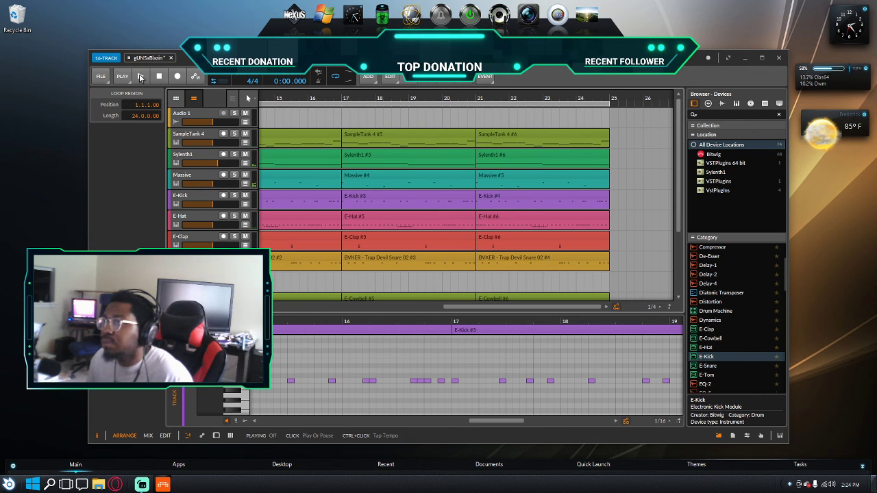
{"action": "left_click", "coordinate": [140, 76]}
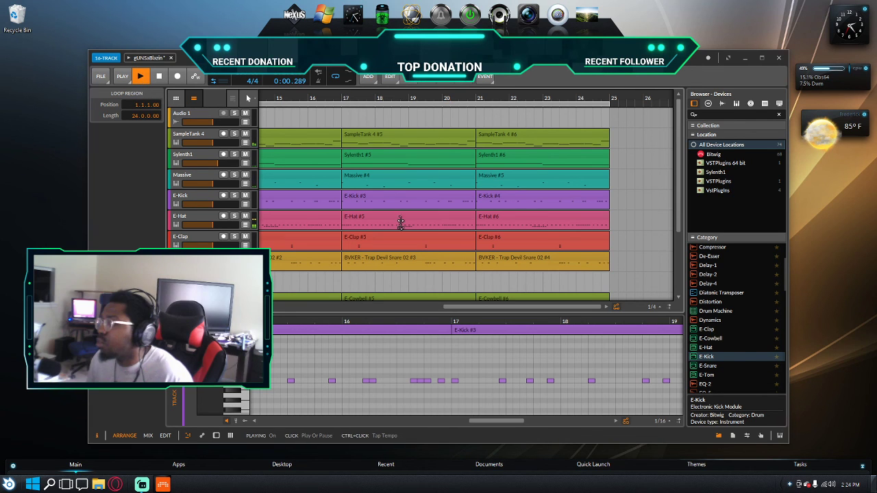
{"action": "left_click", "coordinate": [669, 309]}
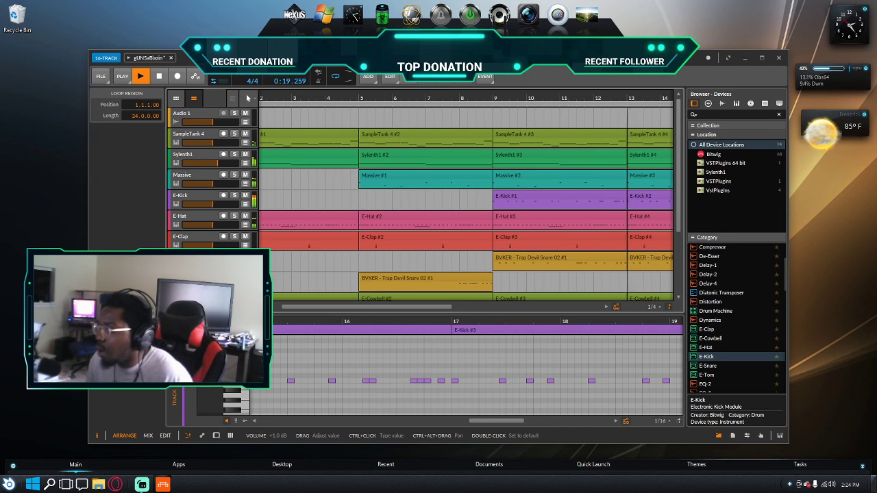
{"action": "scroll", "coordinate": [462, 277], "scroll_direction": "down", "scroll_amount": 2}
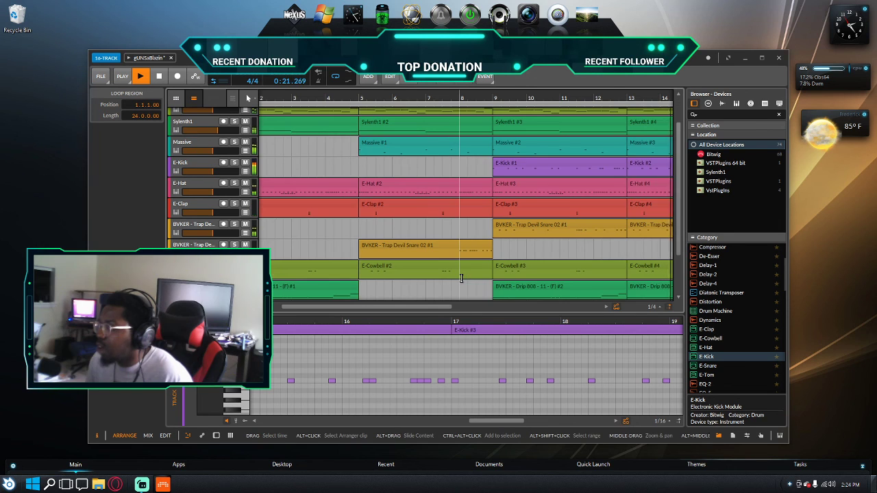
{"action": "scroll", "coordinate": [425, 308], "scroll_direction": "right", "scroll_amount": 5}
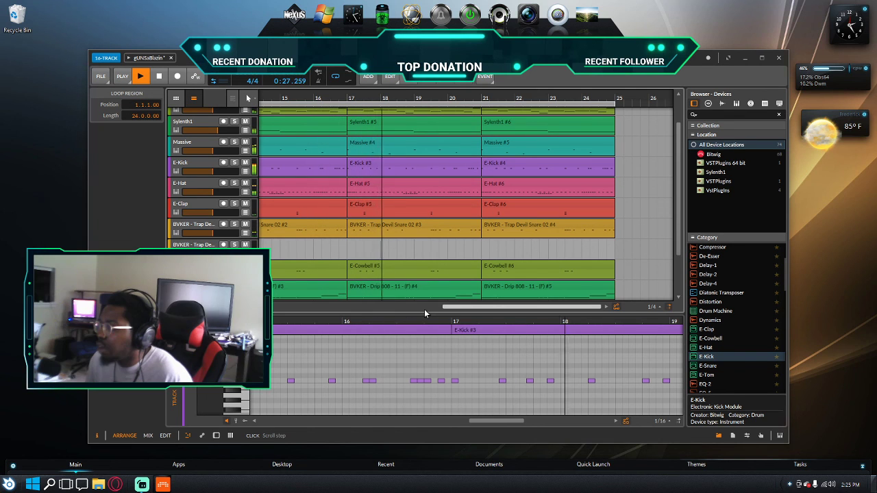
{"action": "left_click", "coordinate": [336, 288]}
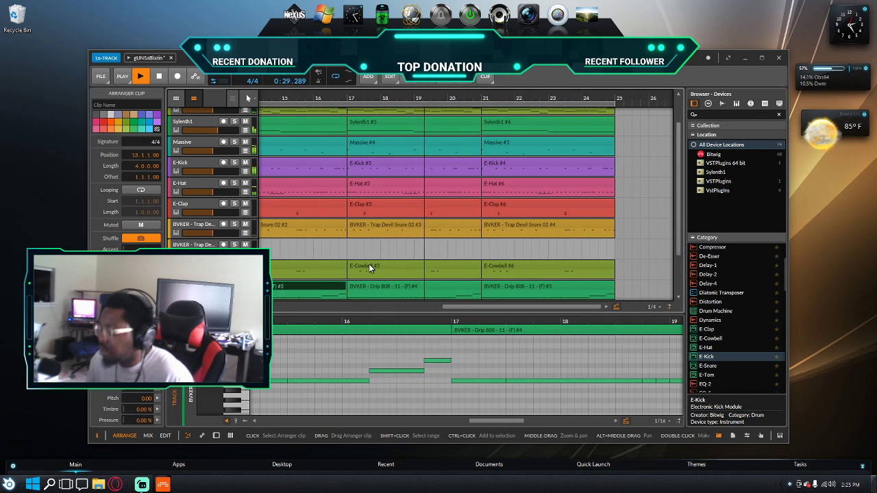
{"action": "key", "text": "Delete"}
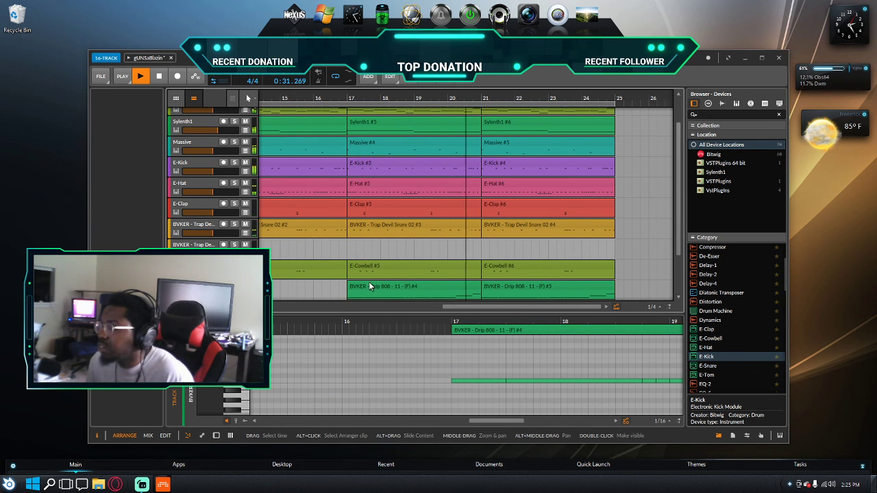
{"action": "left_click", "coordinate": [369, 285]}
{"action": "key", "text": "Delete"}
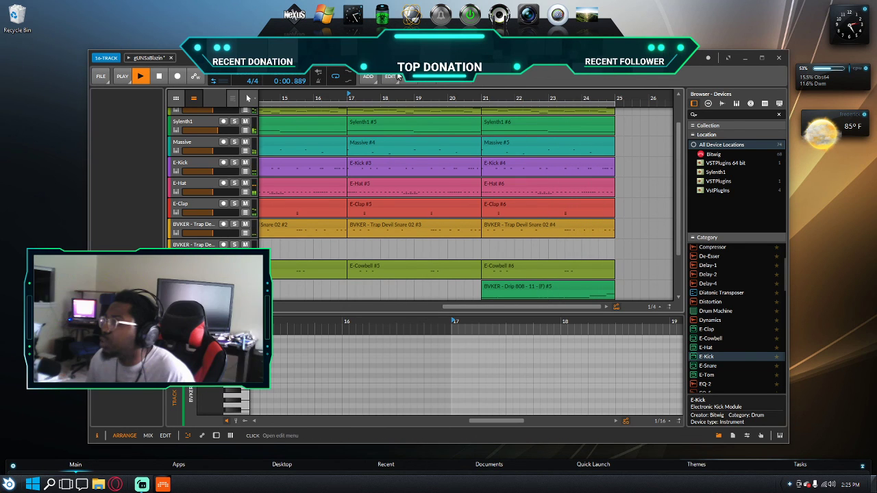
{"action": "left_click", "coordinate": [410, 77]}
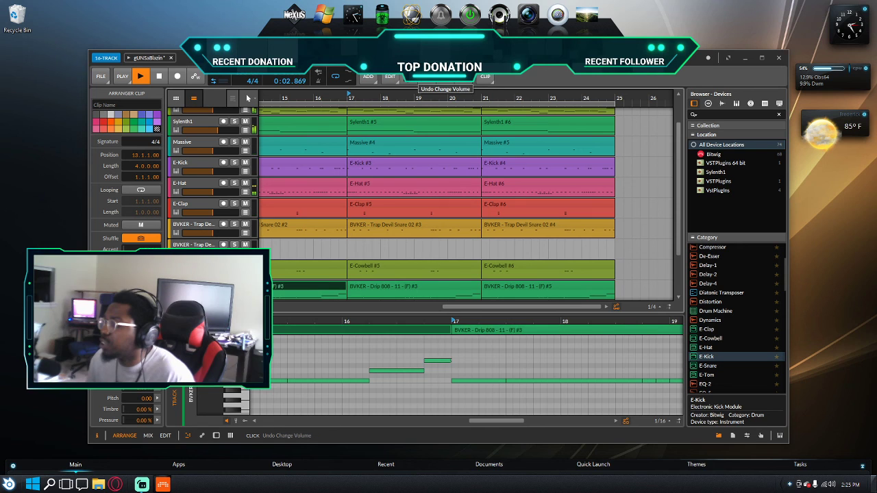
Step: Stop playback of the extended arrangement and save the project
{"action": "scroll", "coordinate": [426, 221], "scroll_direction": "up", "scroll_amount": 2}
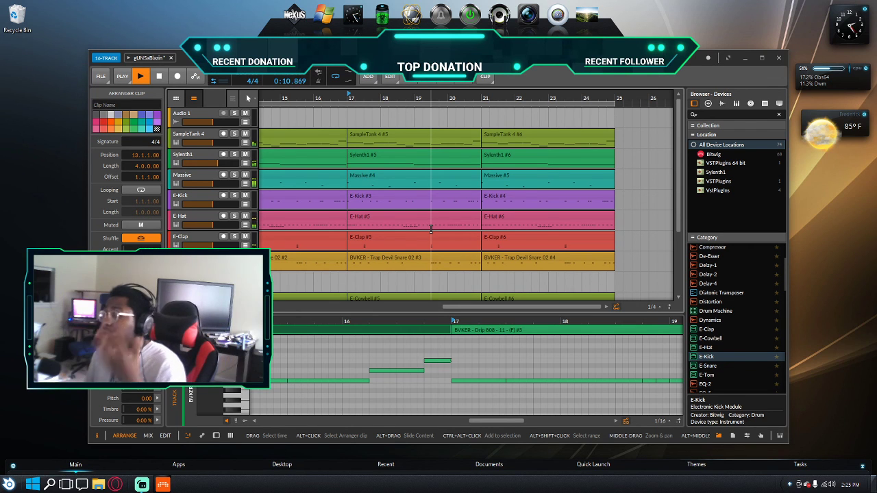
{"action": "key", "text": "space"}
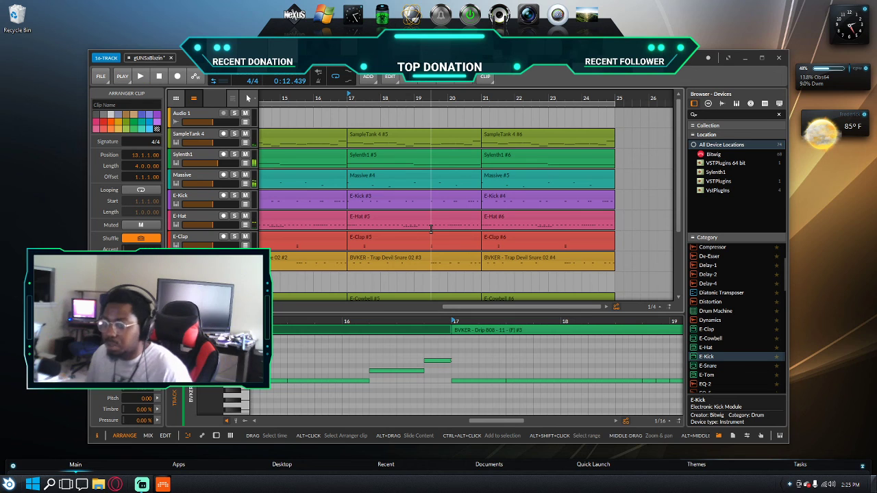
{"action": "key", "text": "ctrl+s"}
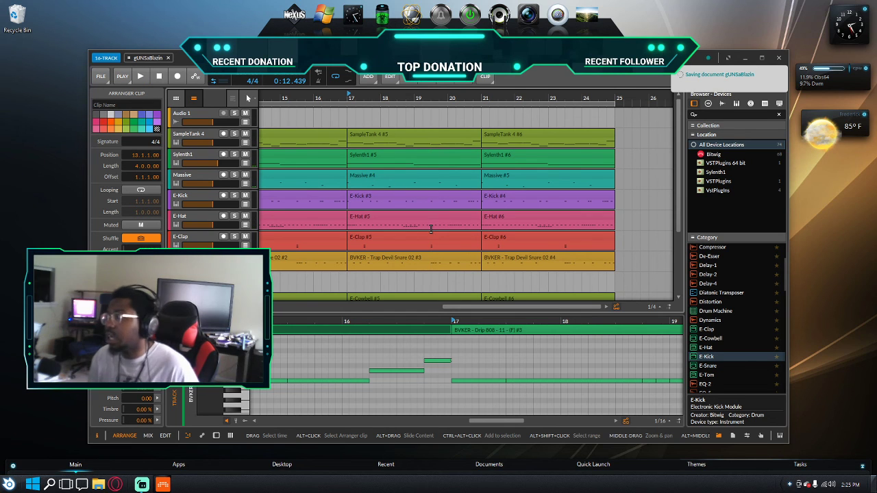